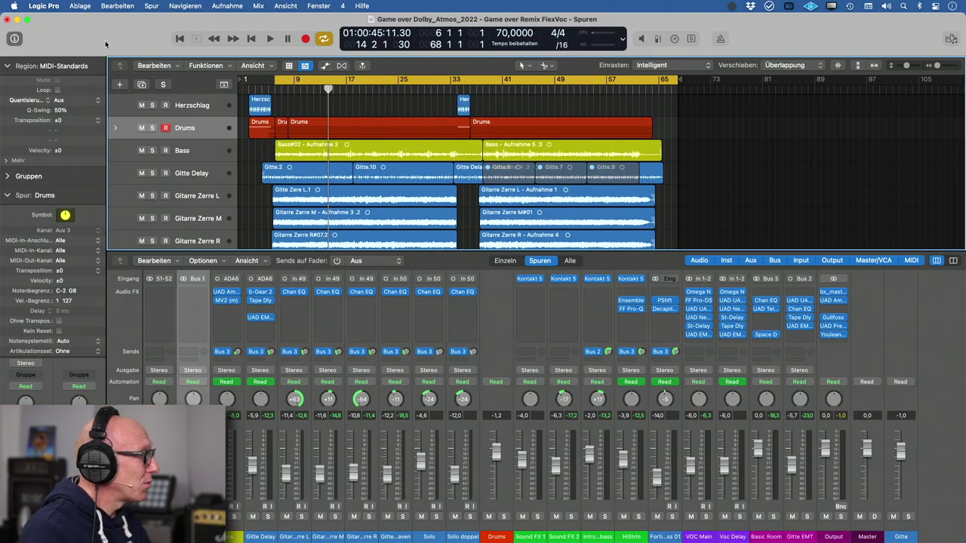
# - Set the project's 3D audio to Dolby Atmos in the audio project settings, accept the surround 7.1.2 conversion, and close the settings
pyautogui.click(80, 6)
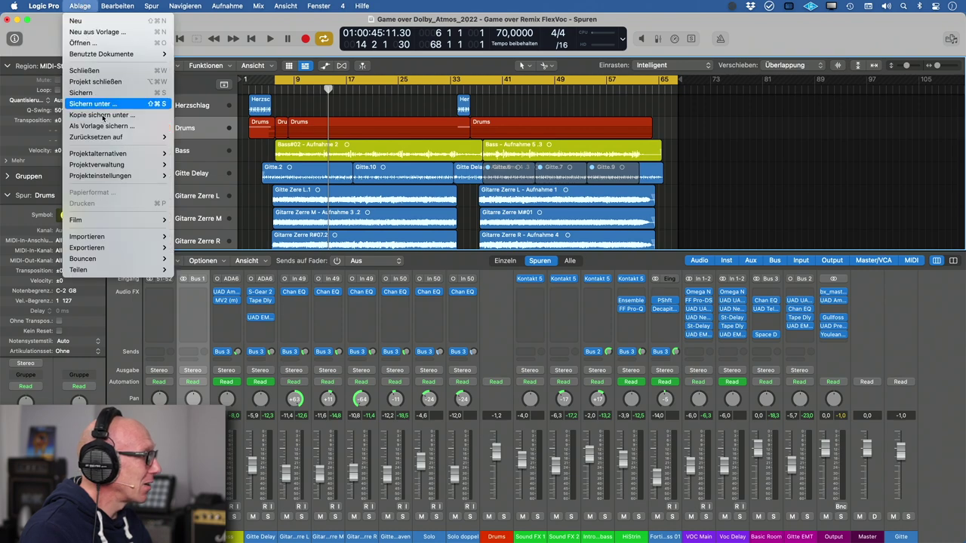
pyautogui.moveTo(119, 175)
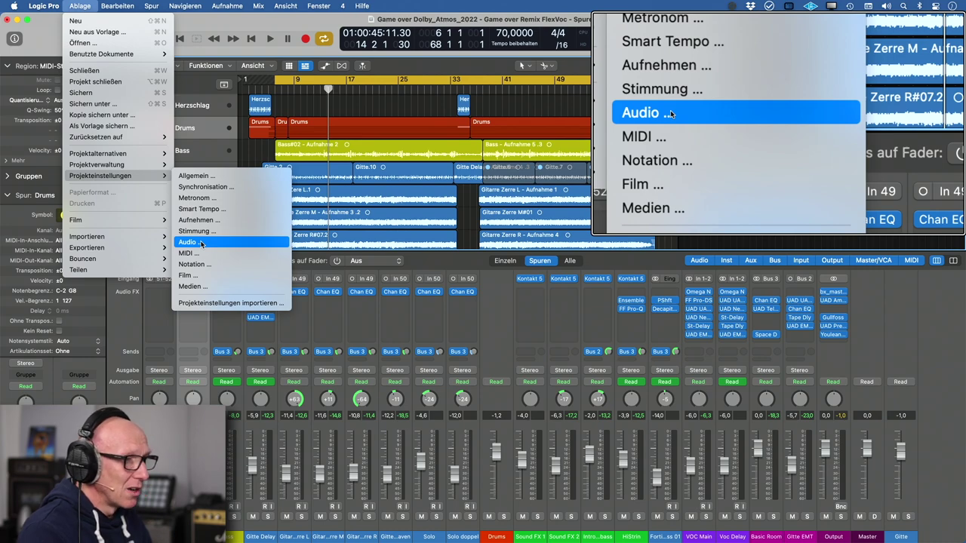
pyautogui.click(201, 243)
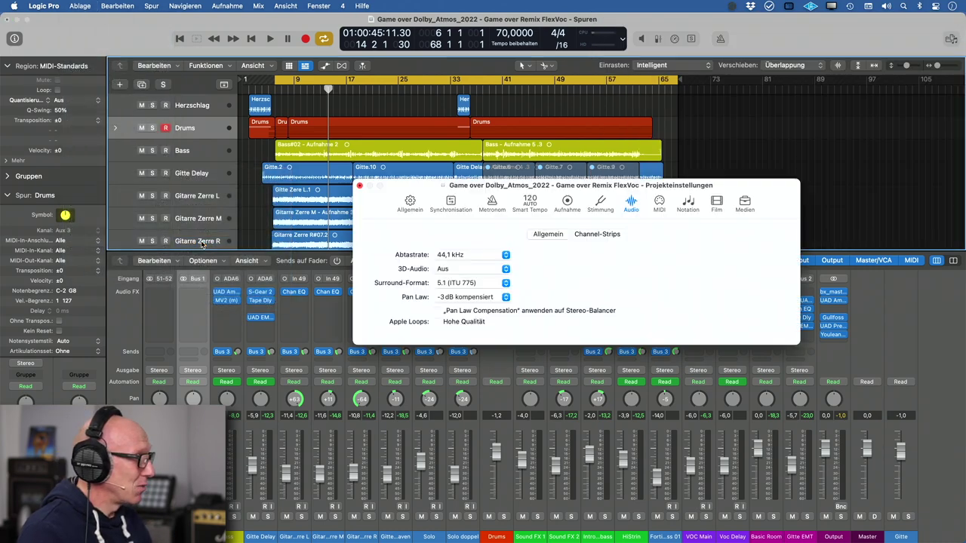
pyautogui.moveTo(428, 190); pyautogui.dragTo(445, 187)
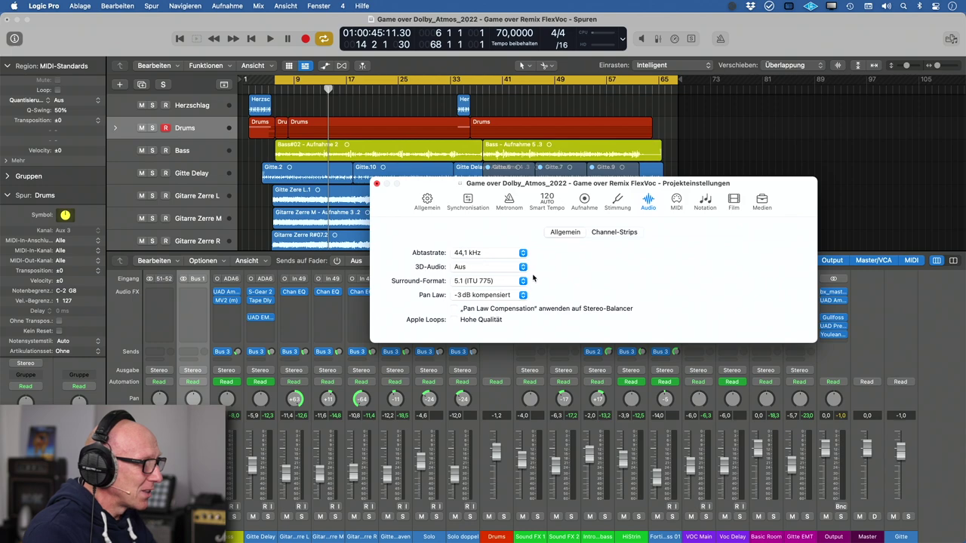
pyautogui.click(523, 268)
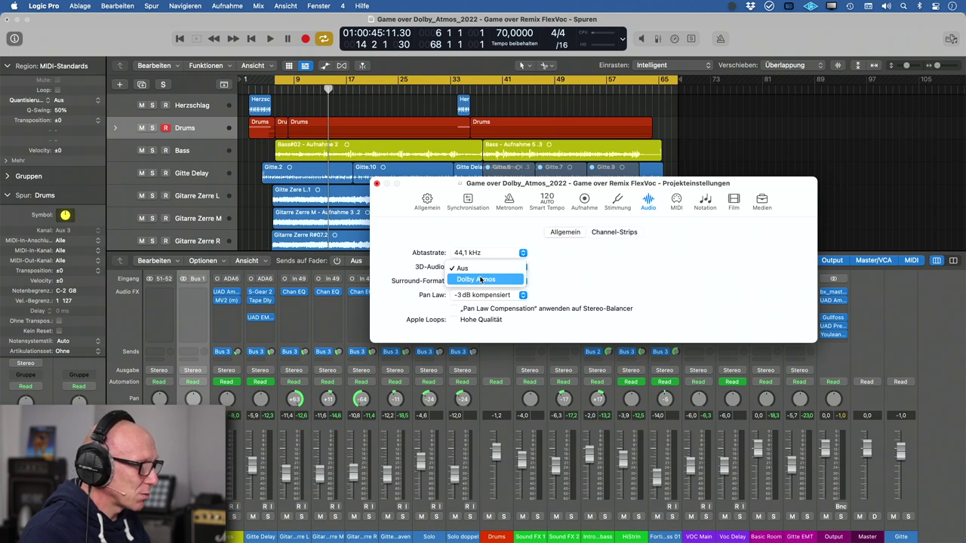
pyautogui.click(481, 279)
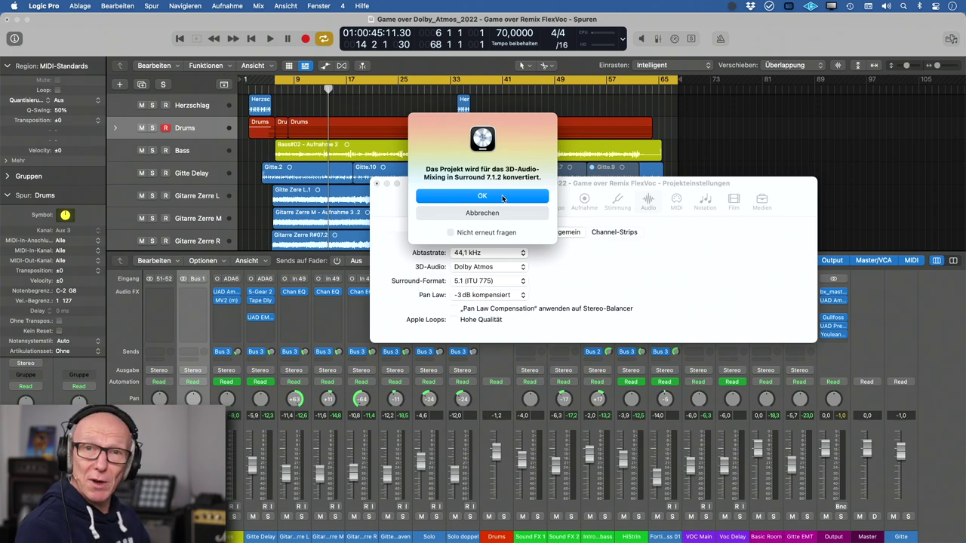
pyautogui.click(502, 197)
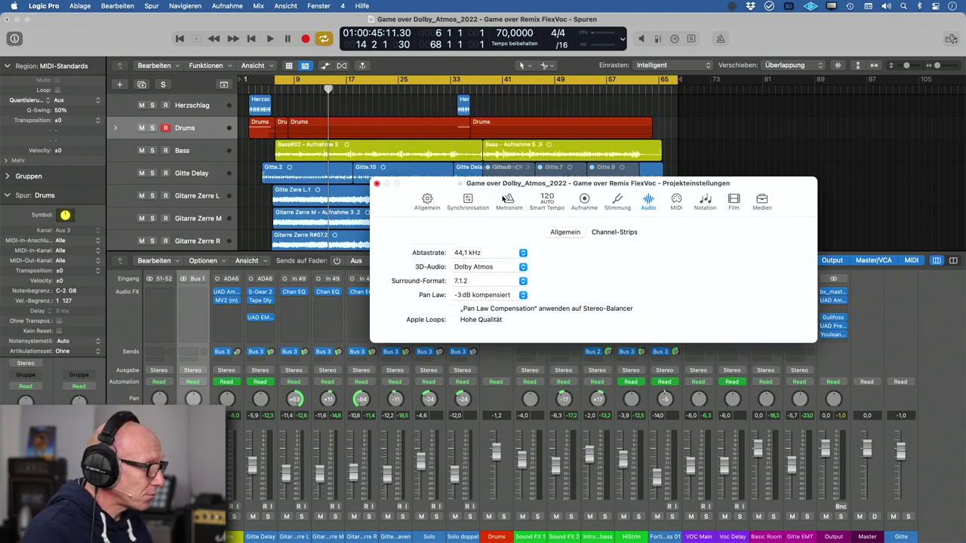
pyautogui.click(376, 184)
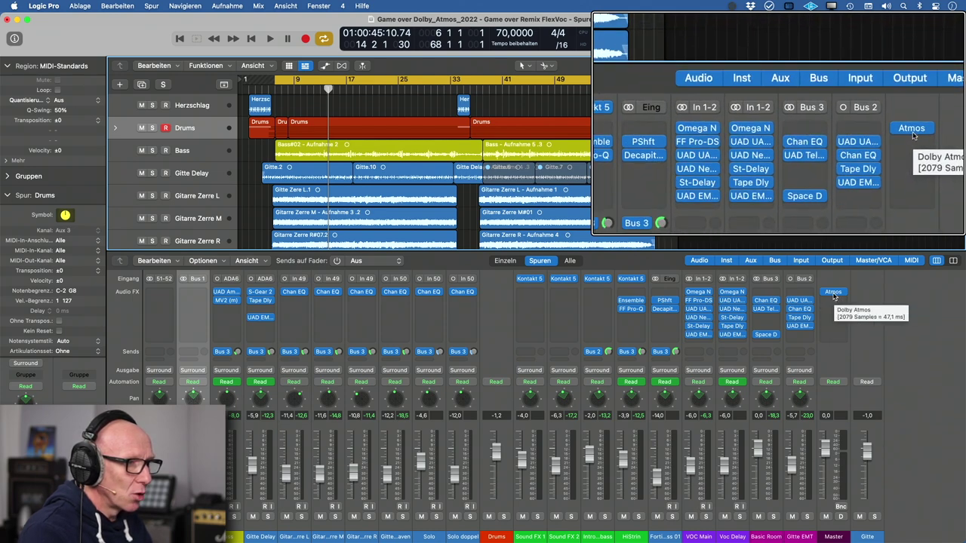
# - Open the Dolby Atmos plug-in on the Master channel, set its monitoring format to Binaural, and close it
pyautogui.click(834, 293)
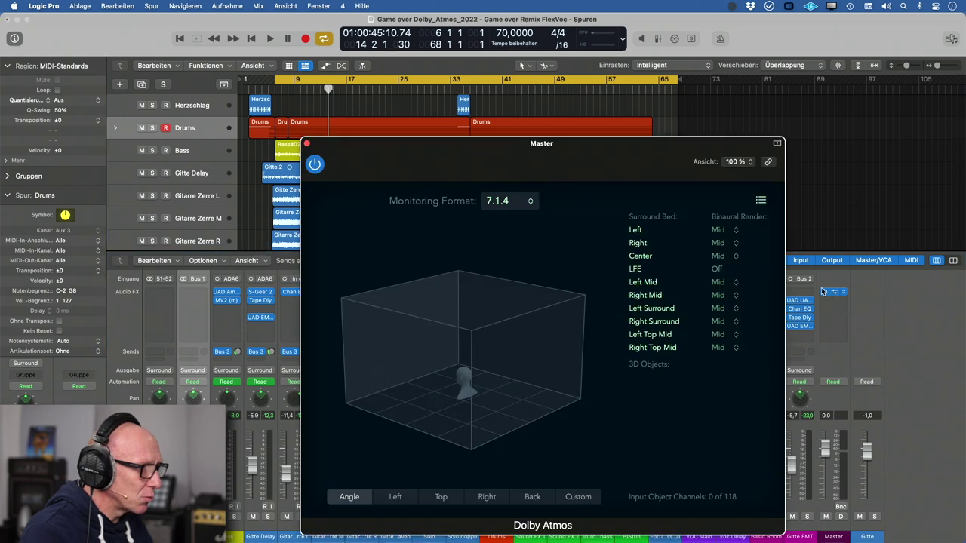
pyautogui.moveTo(594, 147); pyautogui.dragTo(520, 85)
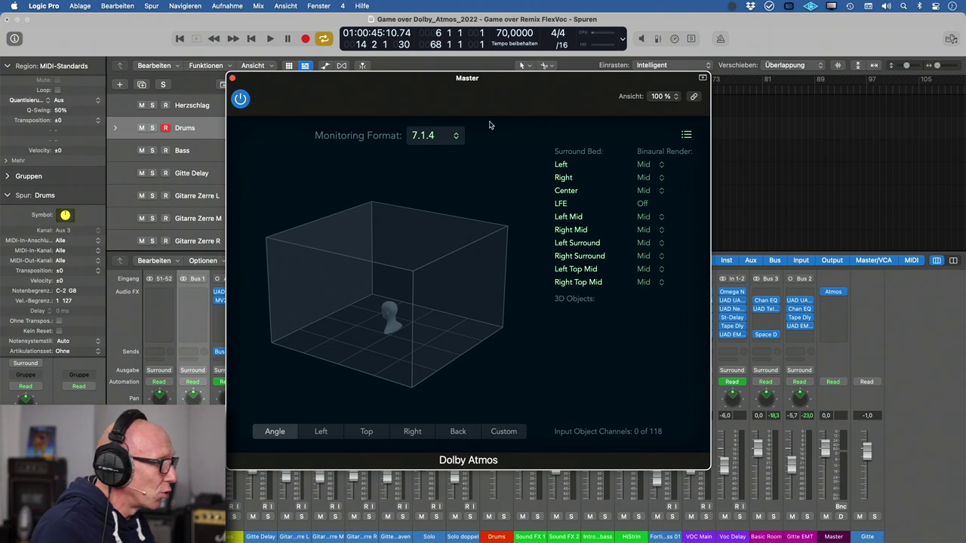
pyautogui.moveTo(385, 73); pyautogui.dragTo(449, 83)
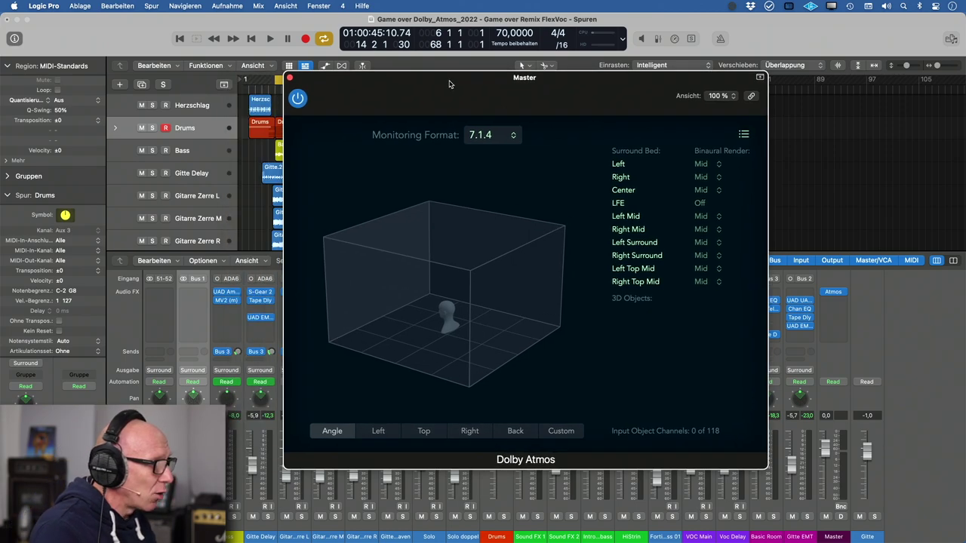
pyautogui.click(513, 137)
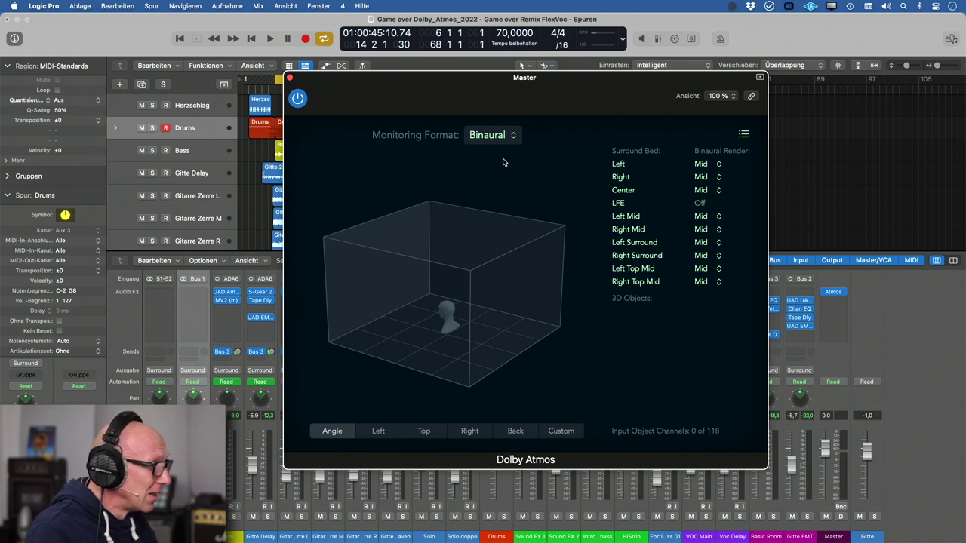
pyautogui.click(291, 78)
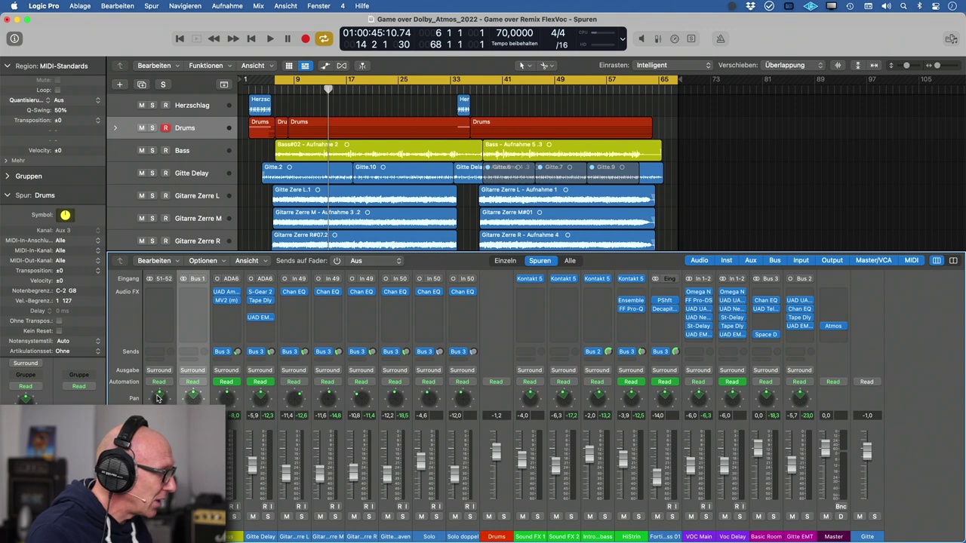
# - Open the Herzschlag Surround Panner and try moving the source towards the centre to about 0.63 diversity and back to the front edge
pyautogui.doubleClick(157, 399)
pyautogui.moveTo(446, 146); pyautogui.dragTo(576, 62)
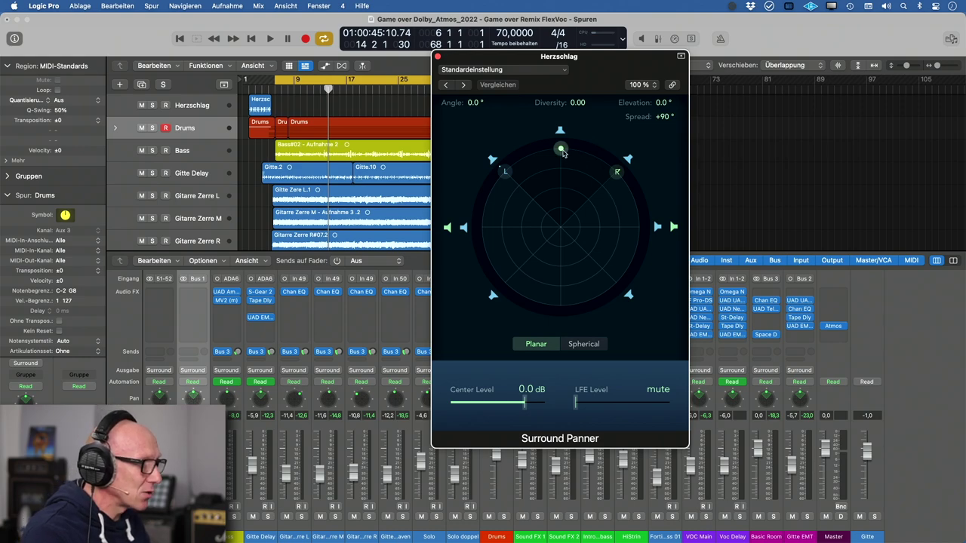
pyautogui.moveTo(562, 150); pyautogui.dragTo(563, 83)
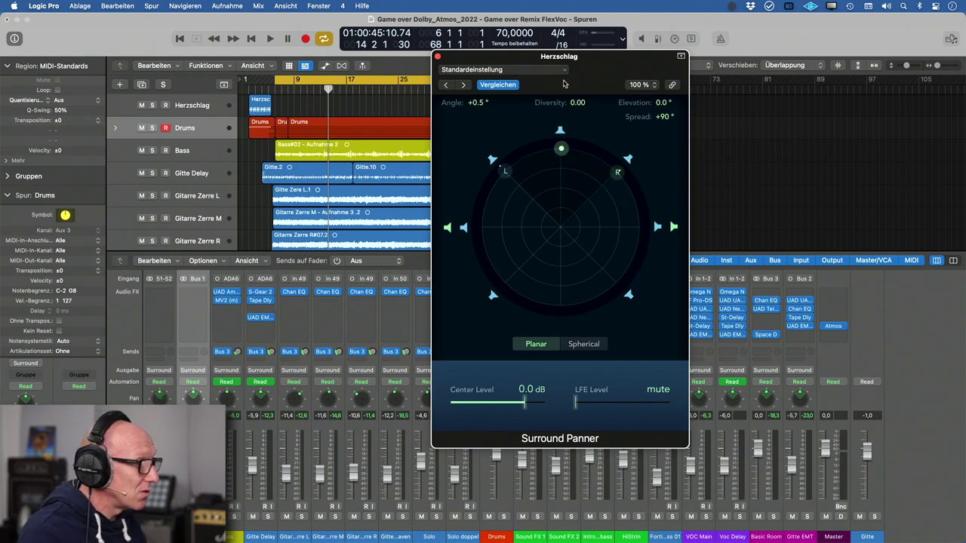
pyautogui.moveTo(562, 150); pyautogui.dragTo(559, 212)
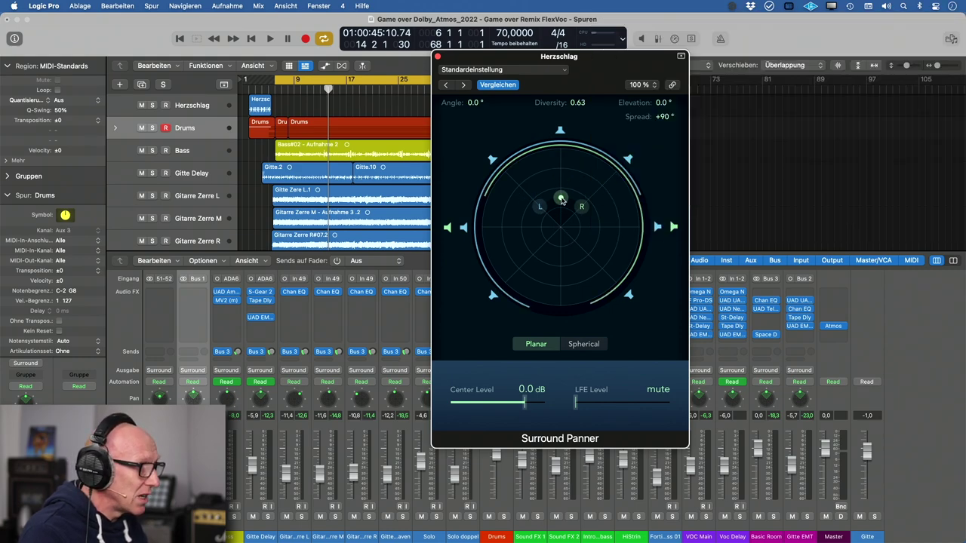
pyautogui.moveTo(561, 199); pyautogui.dragTo(561, 148)
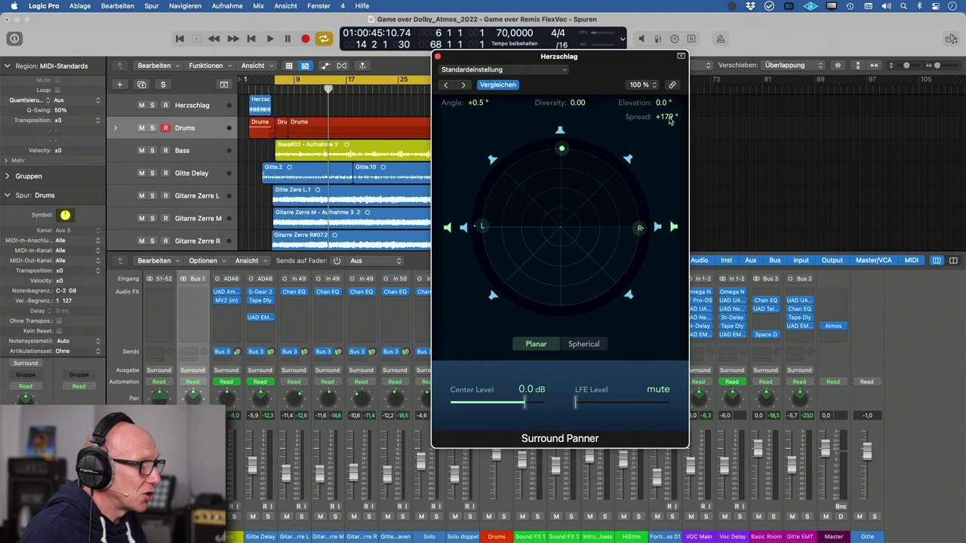
# - Reset the Herzschlag panner's spread to 90° and close the Surround Panner
pyautogui.write('90')
pyautogui.press('Return')
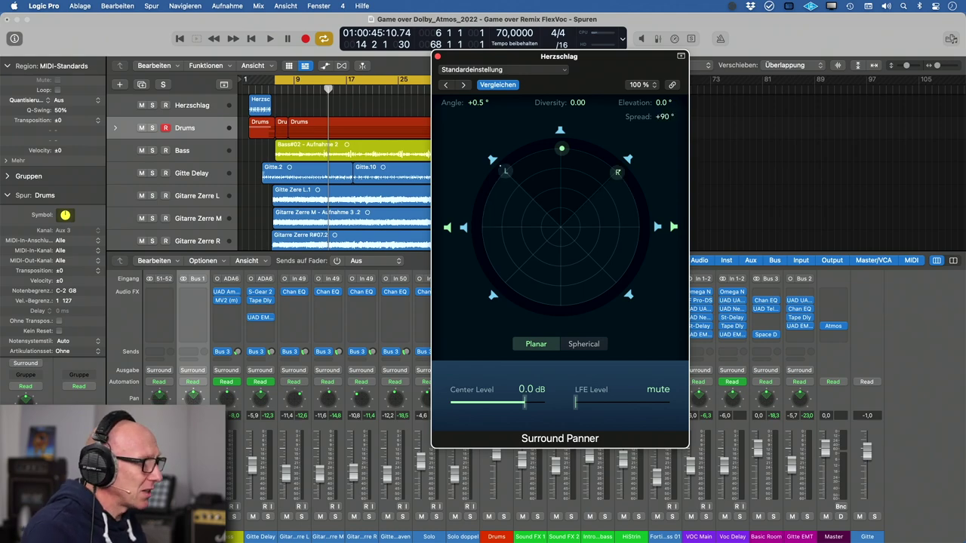
pyautogui.click(437, 57)
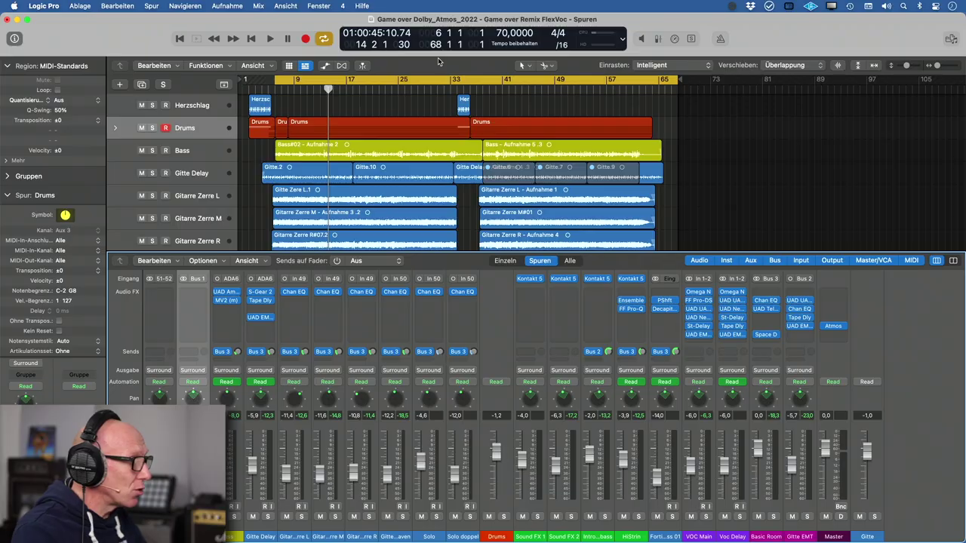
# - Set the cycle range from bar 2 to bar 6 and mute every track except Herzschlag
pyautogui.click(258, 85)
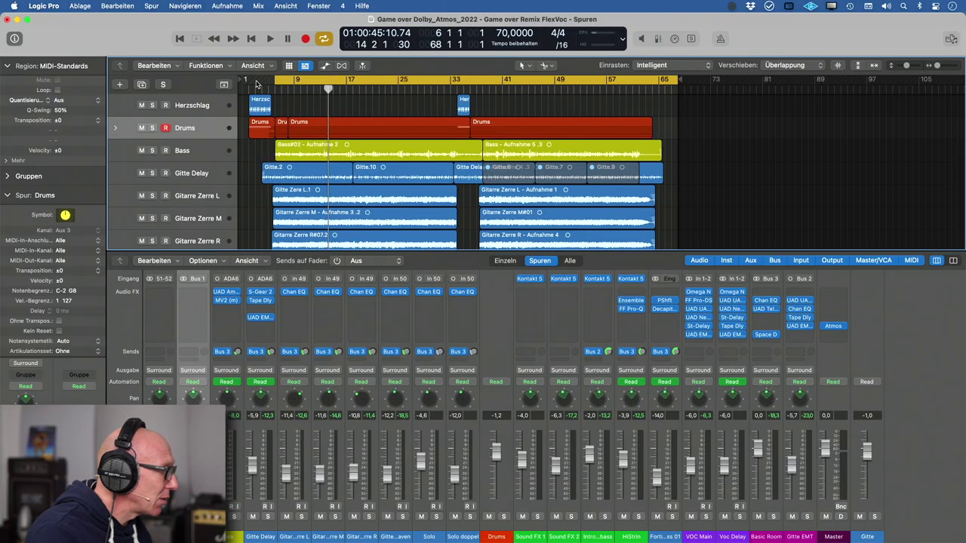
pyautogui.click(257, 84)
pyautogui.moveTo(248, 81); pyautogui.dragTo(275, 82)
pyautogui.press('super+Right')
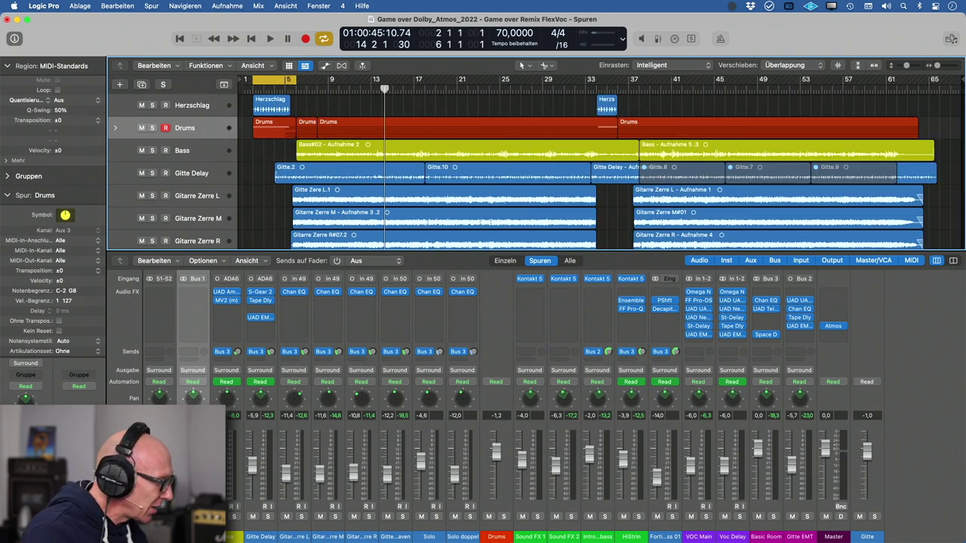
pyautogui.keyDown('alt'); pyautogui.click(522, 516); pyautogui.keyUp('alt')
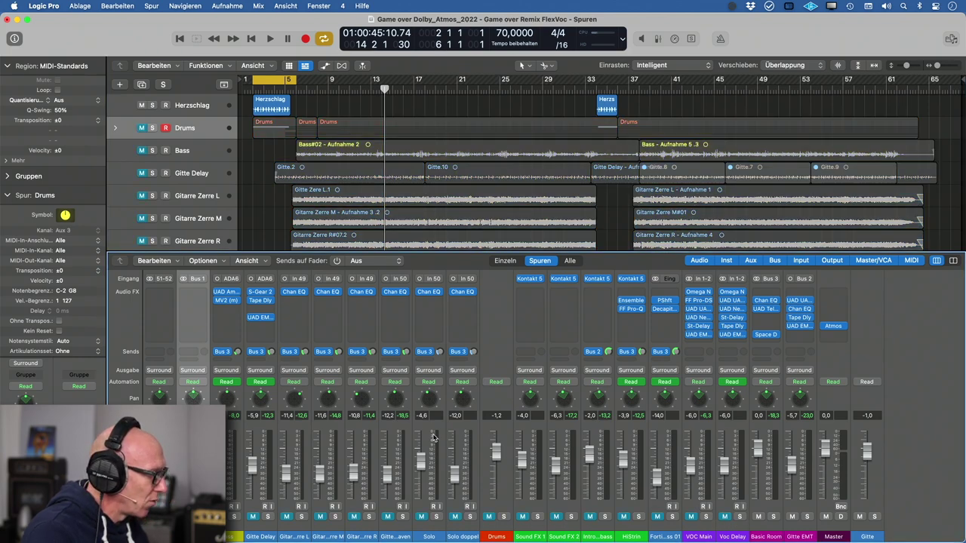
# - Select the Herzschlag channel, open its Surround Panner, and play the loop while adjusting the source to the front centre at 0.0° angle
pyautogui.click(159, 537)
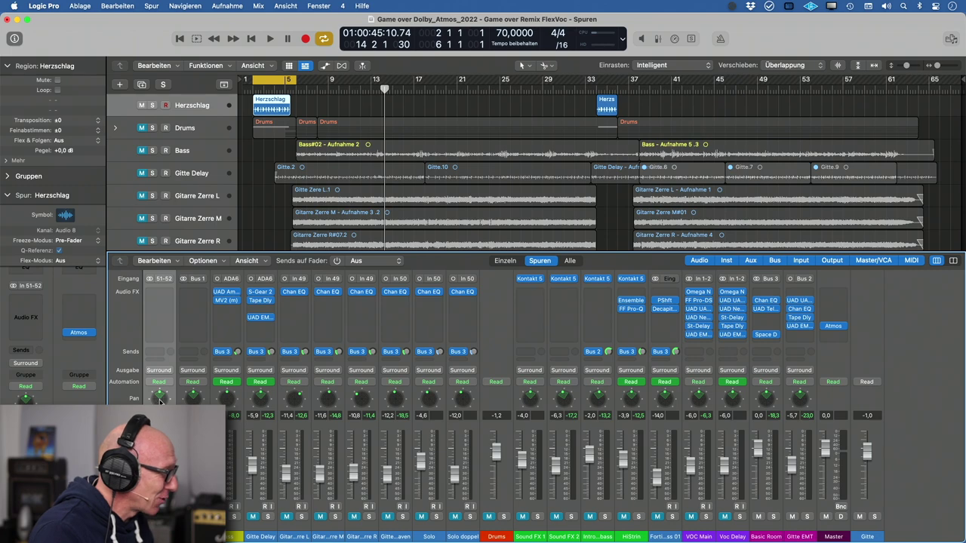
pyautogui.doubleClick(159, 400)
pyautogui.moveTo(599, 69); pyautogui.dragTo(645, 73)
pyautogui.press('space')
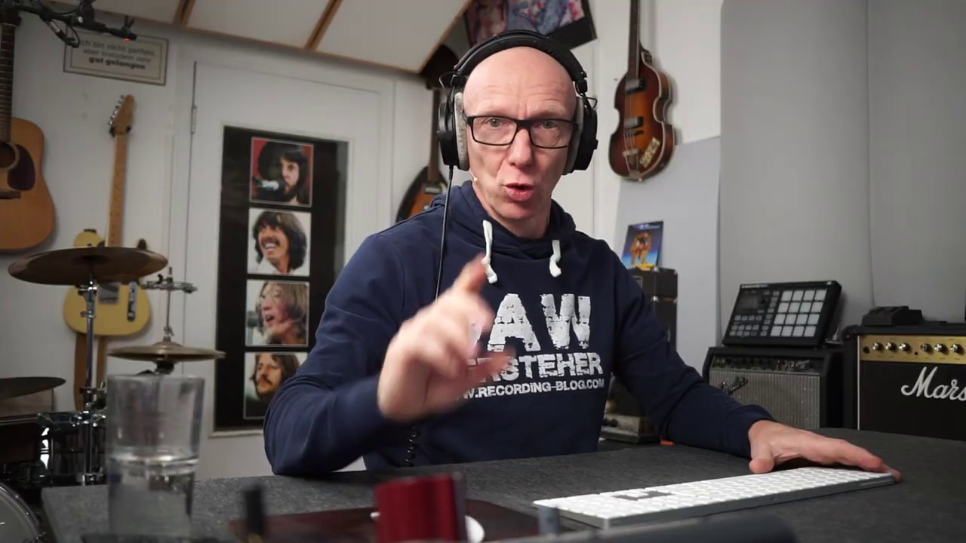
pyautogui.press('space')
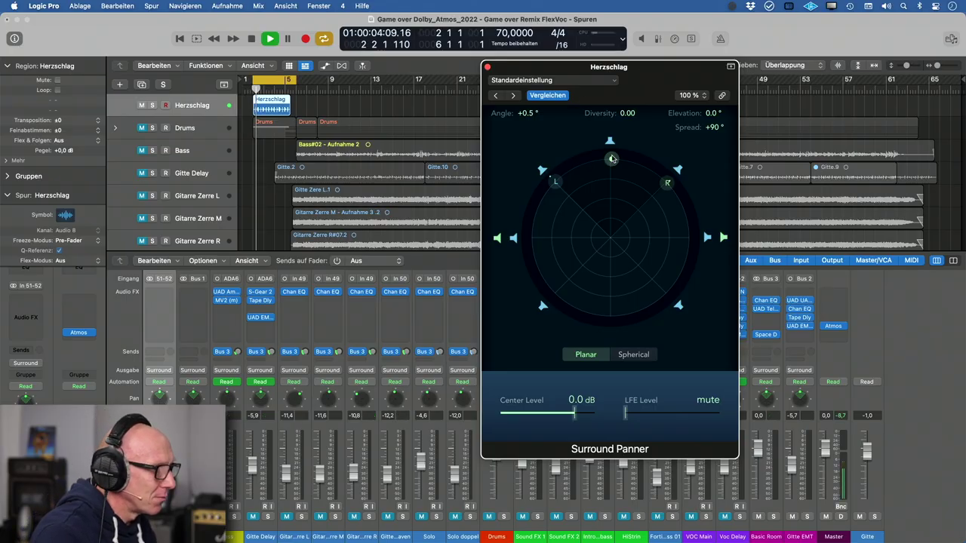
pyautogui.moveTo(611, 159); pyautogui.dragTo(612, 5)
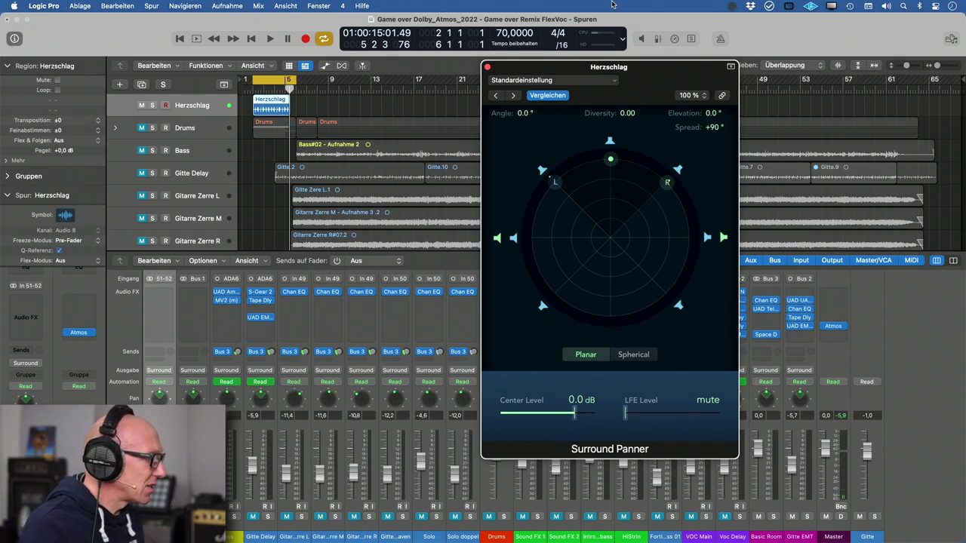
# - Insert a stereo Channel EQ on the Herzschlag channel, examine the heartbeat's spectrum in its analyzer, and close the EQ
pyautogui.click(169, 294)
pyautogui.moveTo(181, 318)
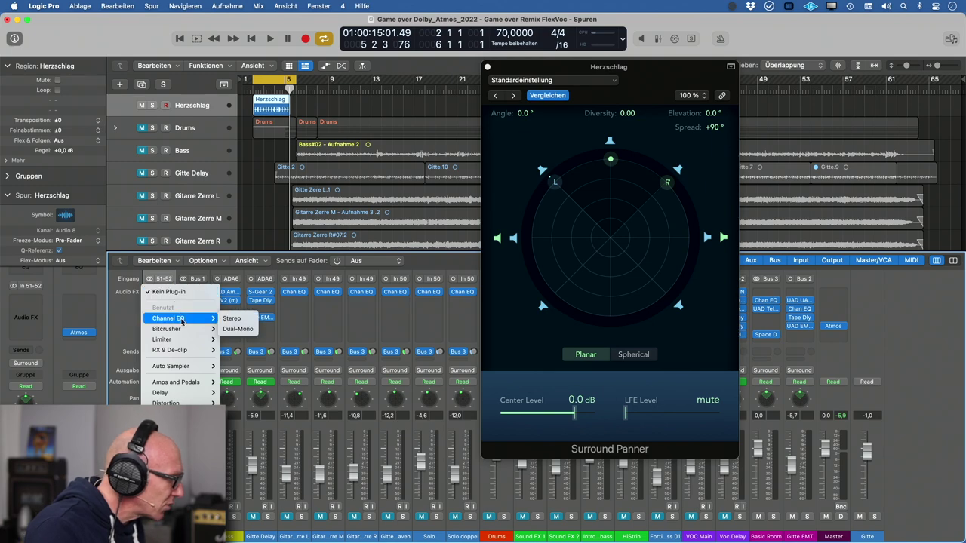
pyautogui.click(232, 318)
pyautogui.moveTo(467, 150); pyautogui.dragTo(487, 148)
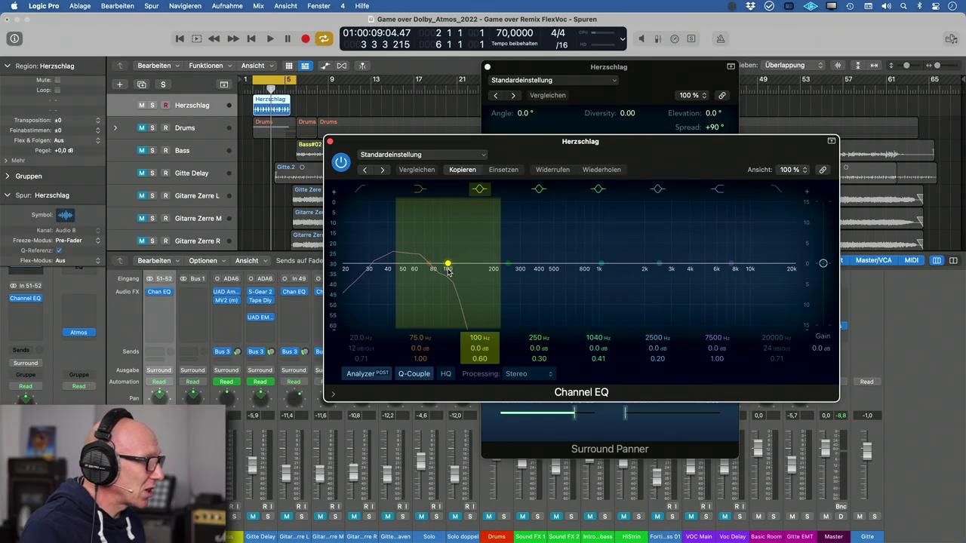
pyautogui.scroll(-1, 447, 269)
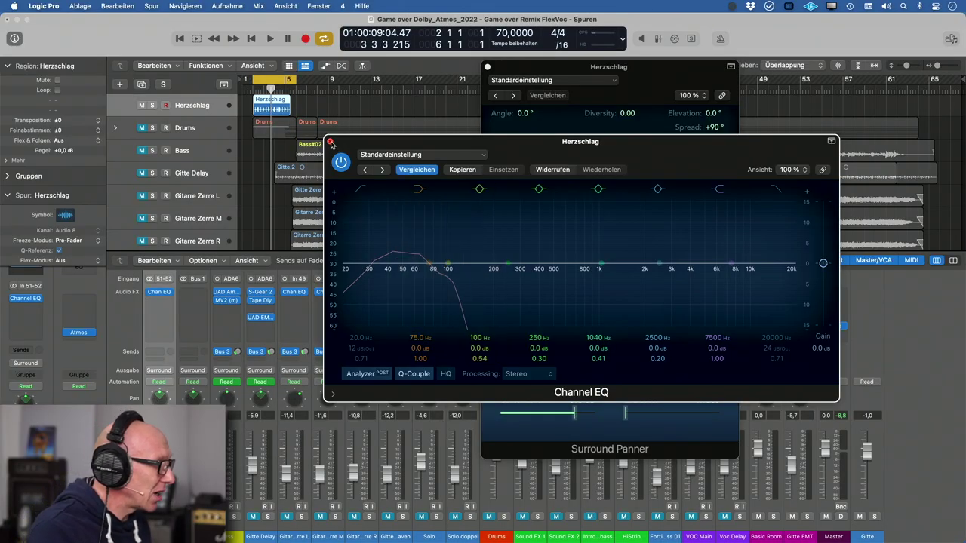
pyautogui.click(330, 143)
# - Play the heartbeat loop again with the source at the front centre of the Surround Panner
pyautogui.click(618, 71)
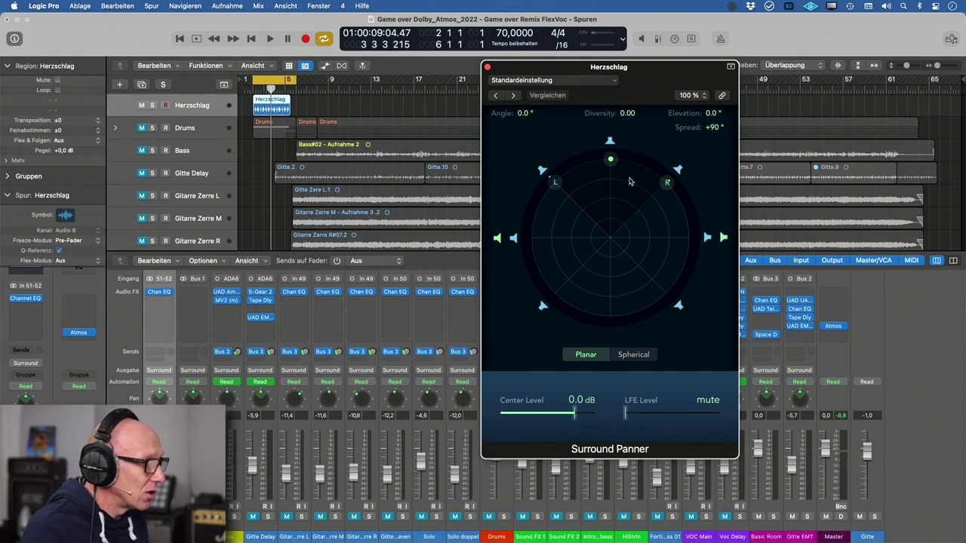
pyautogui.press('space')
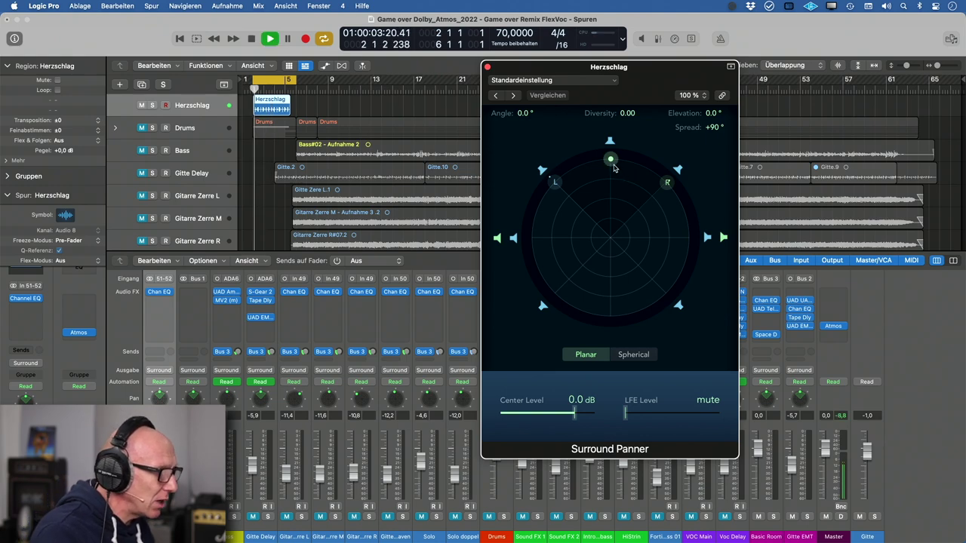
pyautogui.moveTo(610, 159)
pyautogui.mouseDown()
pyautogui.moveTo(620, 195)
pyautogui.moveTo(612, 242)
pyautogui.moveTo(613, 157)
pyautogui.mouseUp()
pyautogui.press('space')
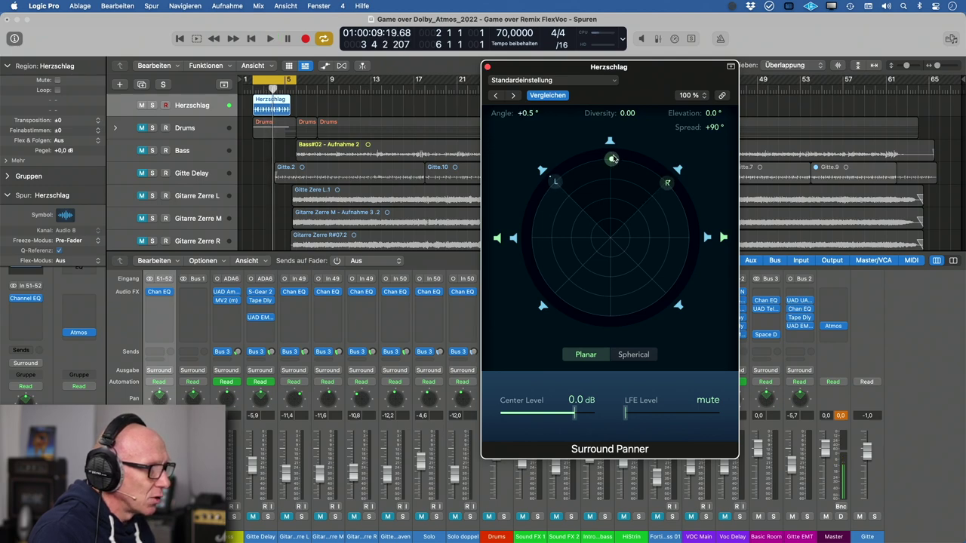
# - Move the Herzschlag source to the centre of the surround field and set its diversity to 1.00
pyautogui.moveTo(611, 156); pyautogui.dragTo(610, 237)
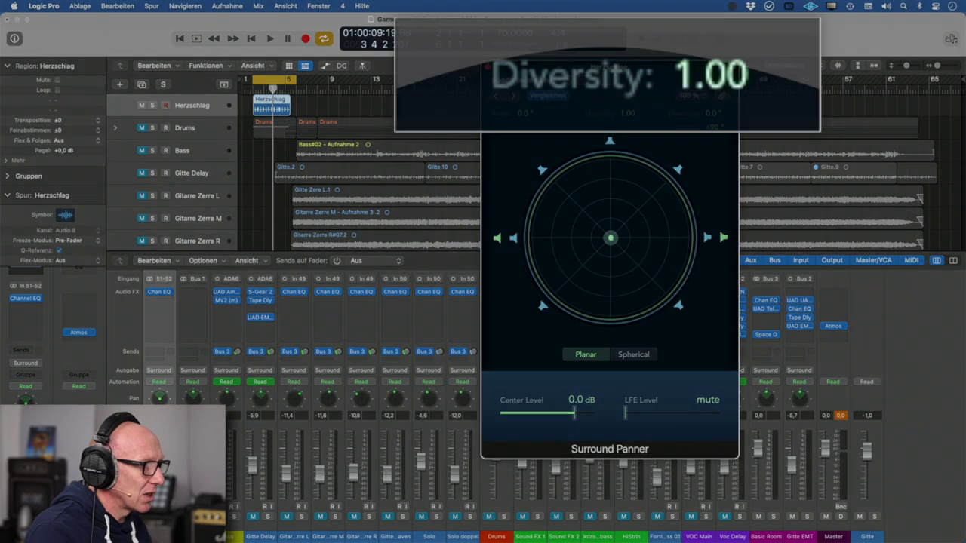
pyautogui.moveTo(610, 237); pyautogui.dragTo(610, 212)
pyautogui.doubleClick(731, 75)
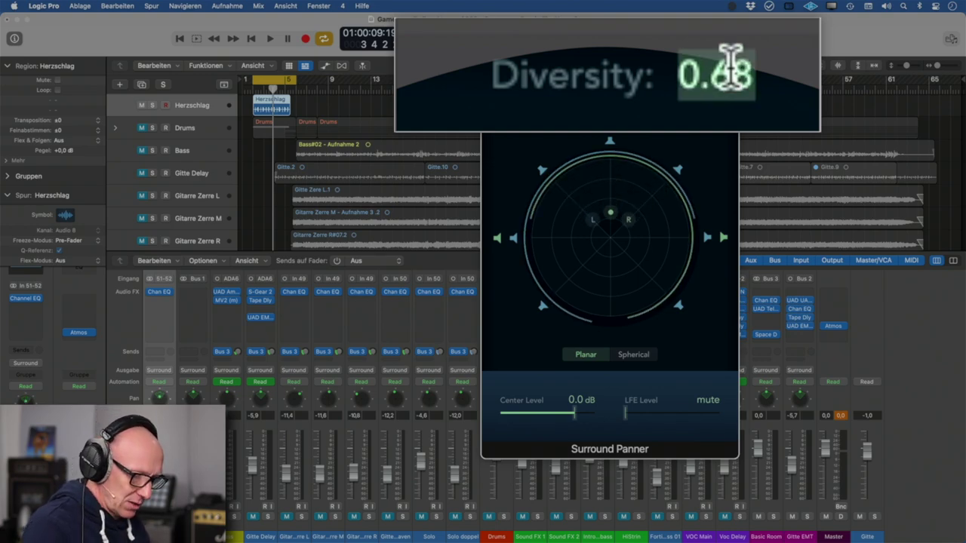
pyautogui.write('1')
pyautogui.press('Return')
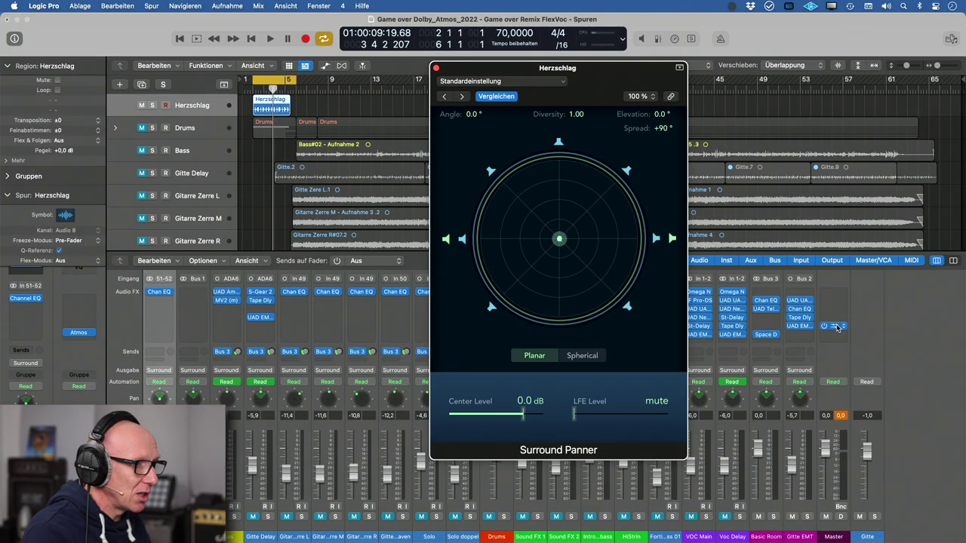
# - Open the Master's Dolby Atmos plug-in, examine the binaural render choices for the Left bed channel, and close it and the Herzschlag panner
pyautogui.click(835, 326)
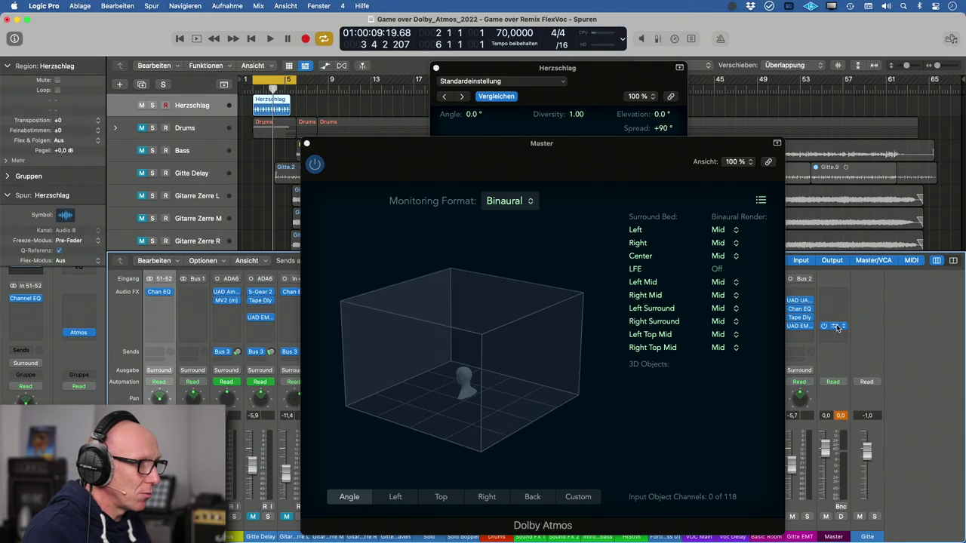
pyautogui.moveTo(598, 143); pyautogui.dragTo(638, 83)
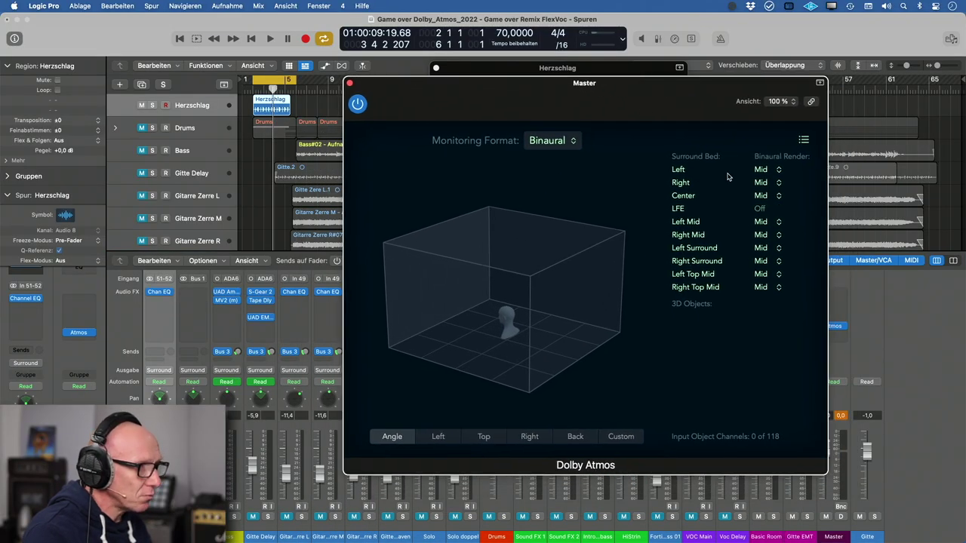
pyautogui.click(780, 171)
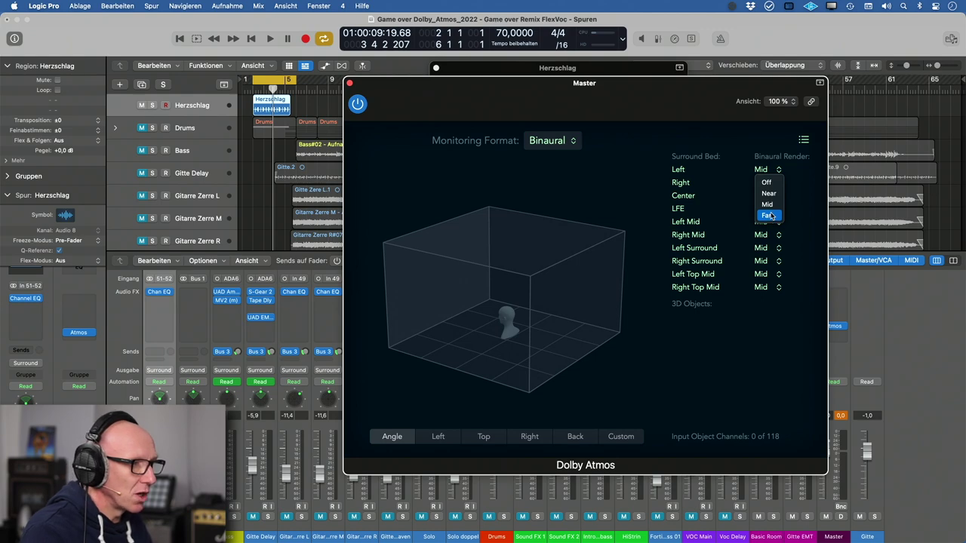
pyautogui.click(786, 193)
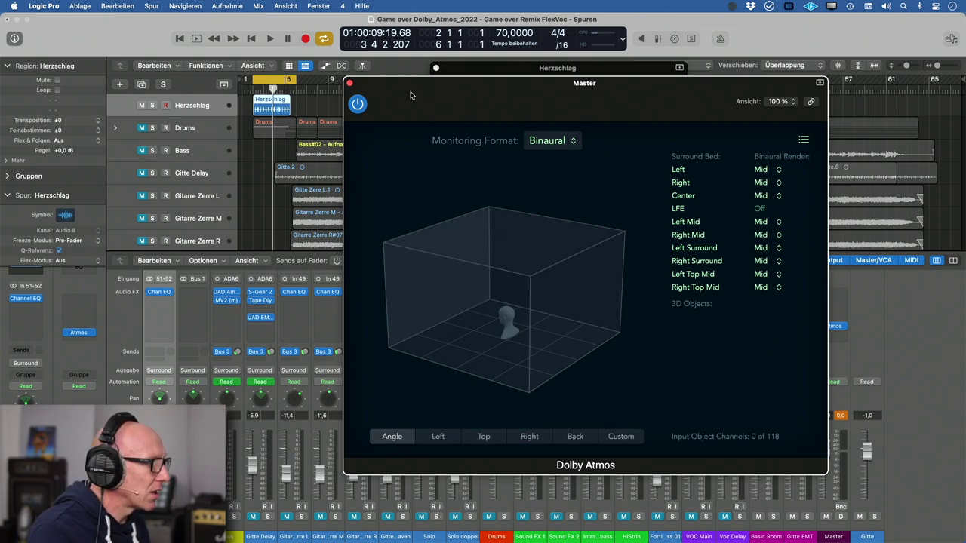
pyautogui.click(349, 84)
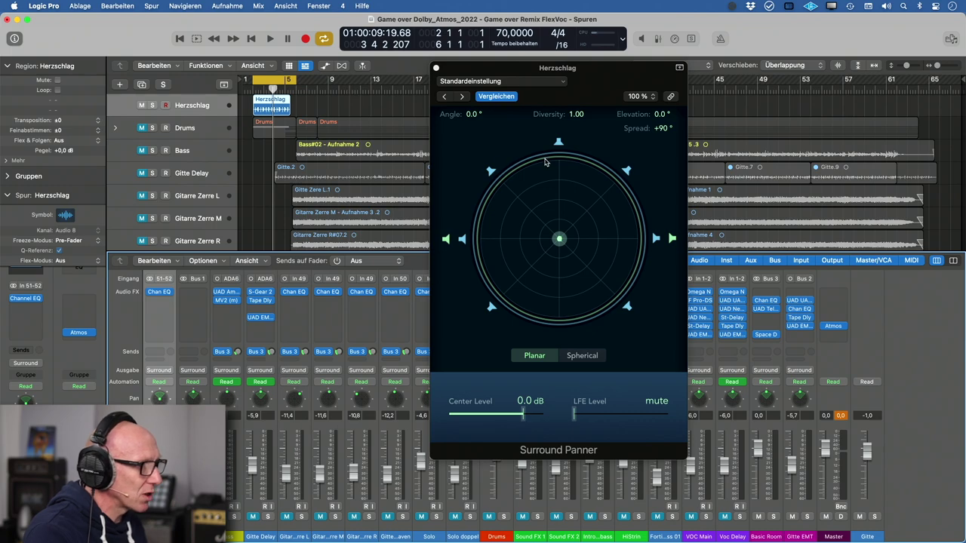
pyautogui.moveTo(606, 71); pyautogui.dragTo(591, 64)
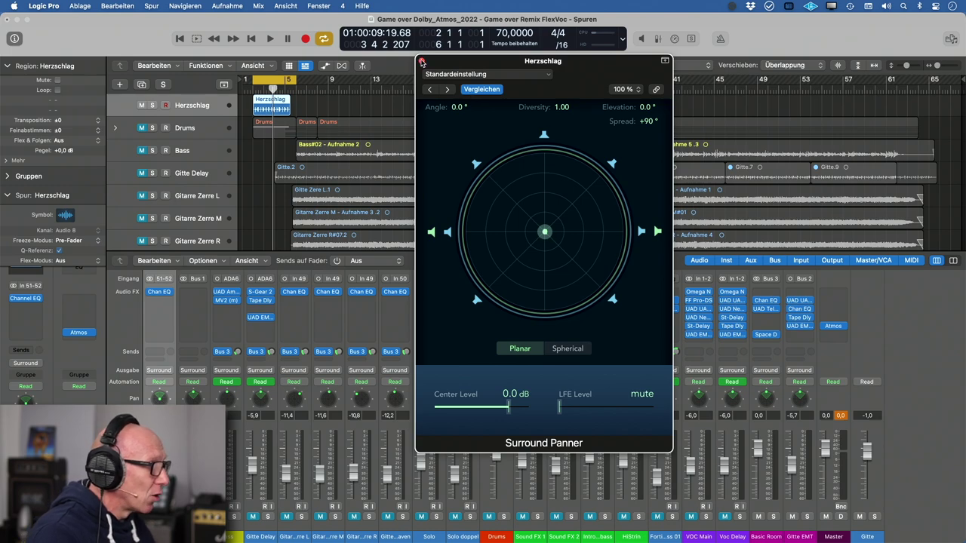
pyautogui.click(422, 61)
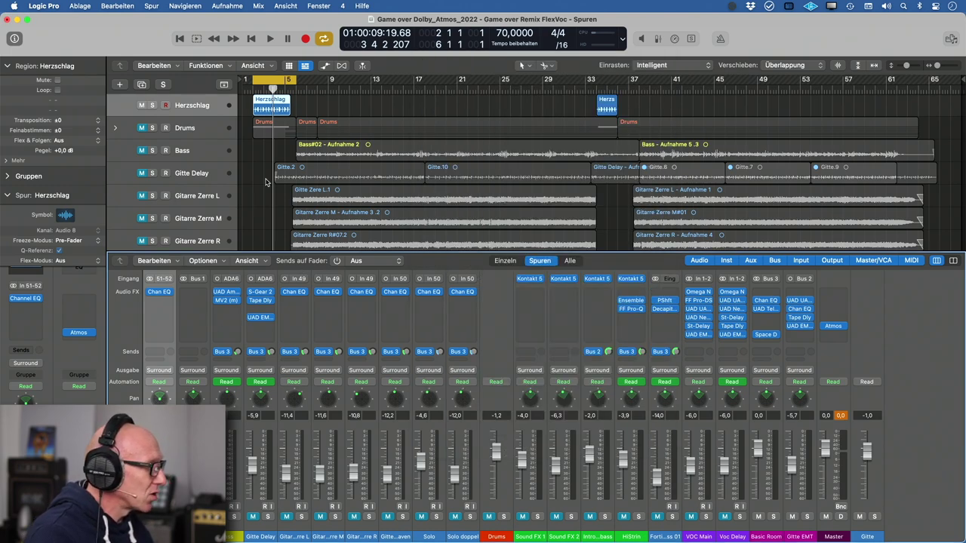
# - Select the Sound FX 1 track, unmute it, and play the loop to hear its deep piano sound
pyautogui.scroll(-5, 265, 181)
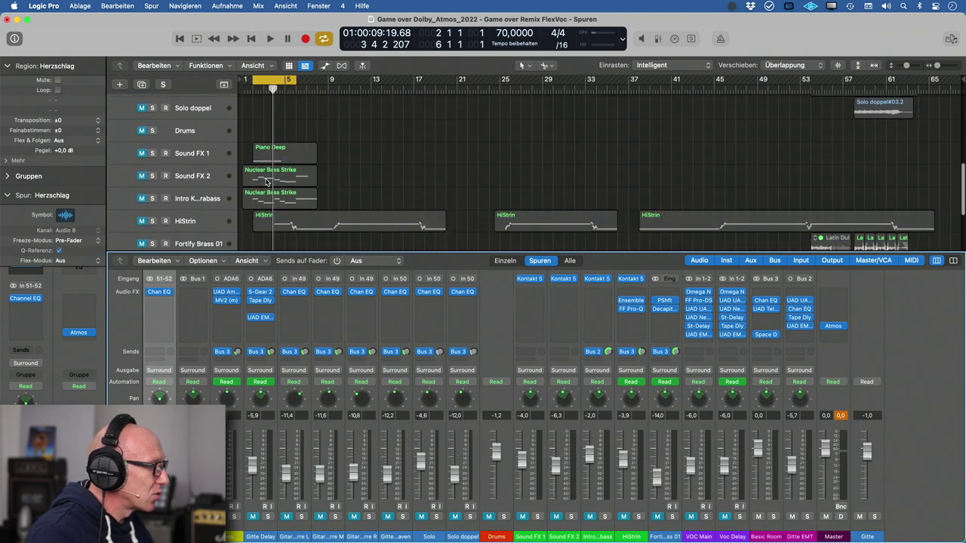
pyautogui.click(198, 156)
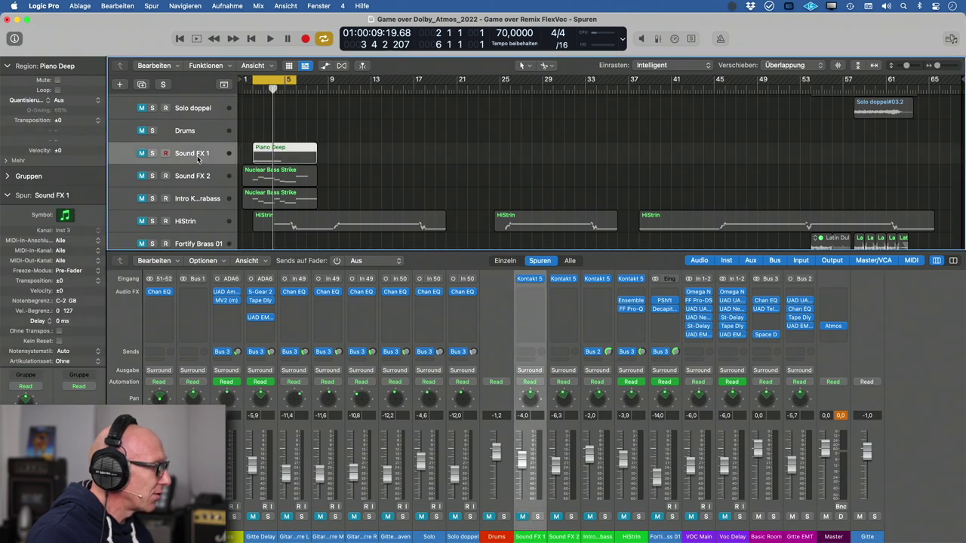
pyautogui.click(142, 154)
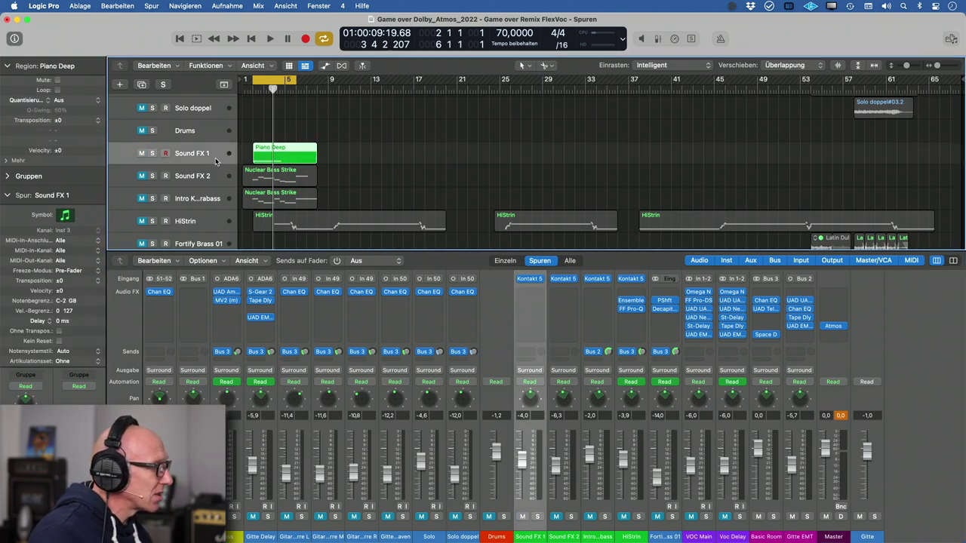
pyautogui.press('space')
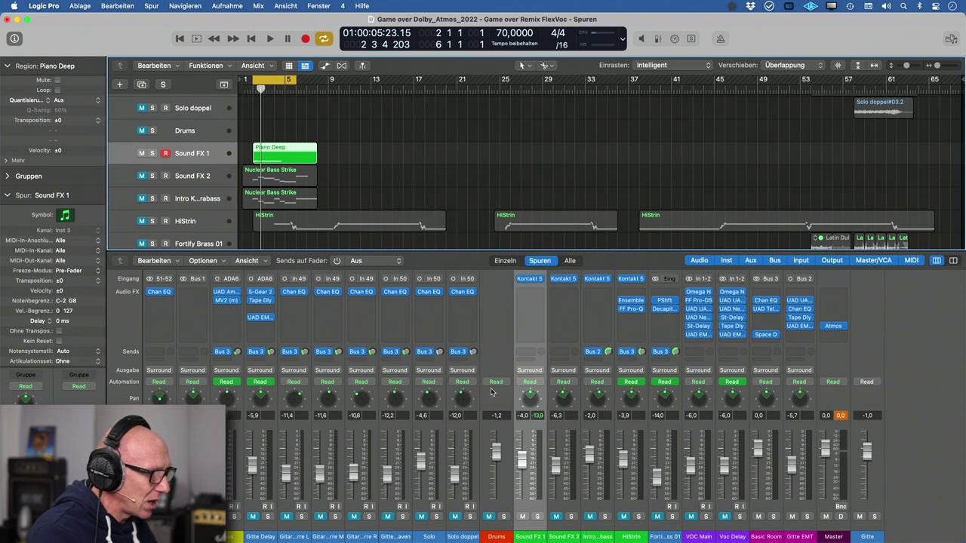
# - Open the Sound FX 1 Surround Panner and, during loop playback, move the source to the rear edge at about +178.5° with 0.00 diversity
pyautogui.doubleClick(532, 408)
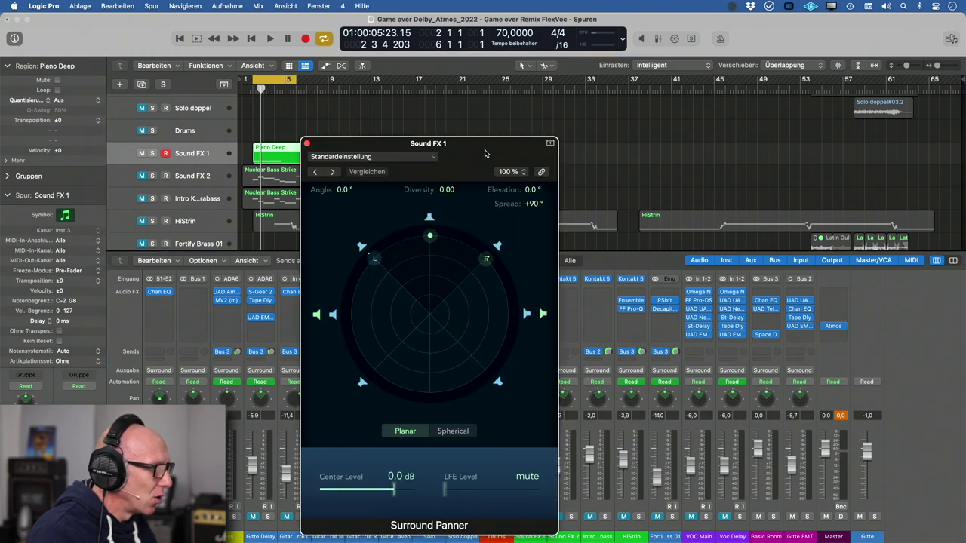
pyautogui.moveTo(485, 154); pyautogui.dragTo(591, 136)
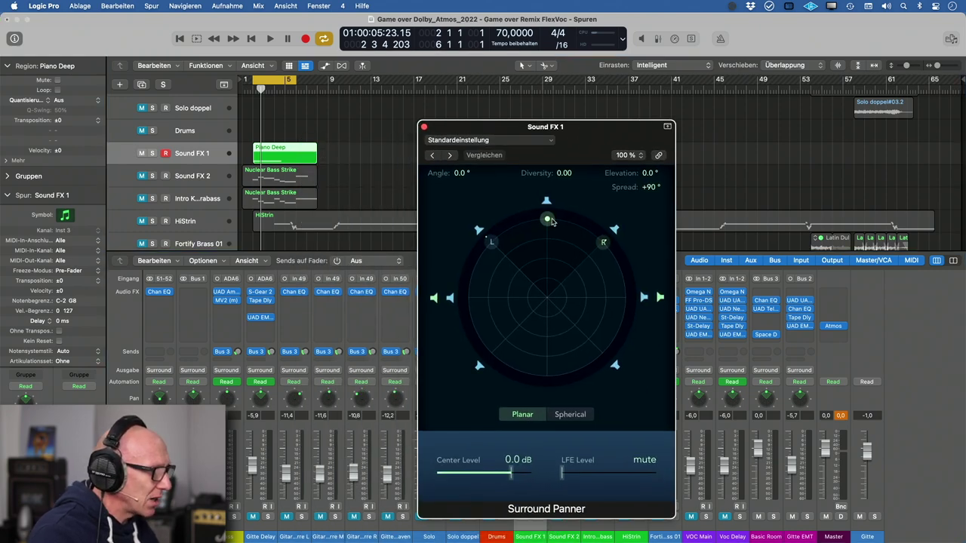
pyautogui.press('space')
pyautogui.moveTo(552, 221); pyautogui.dragTo(549, 336)
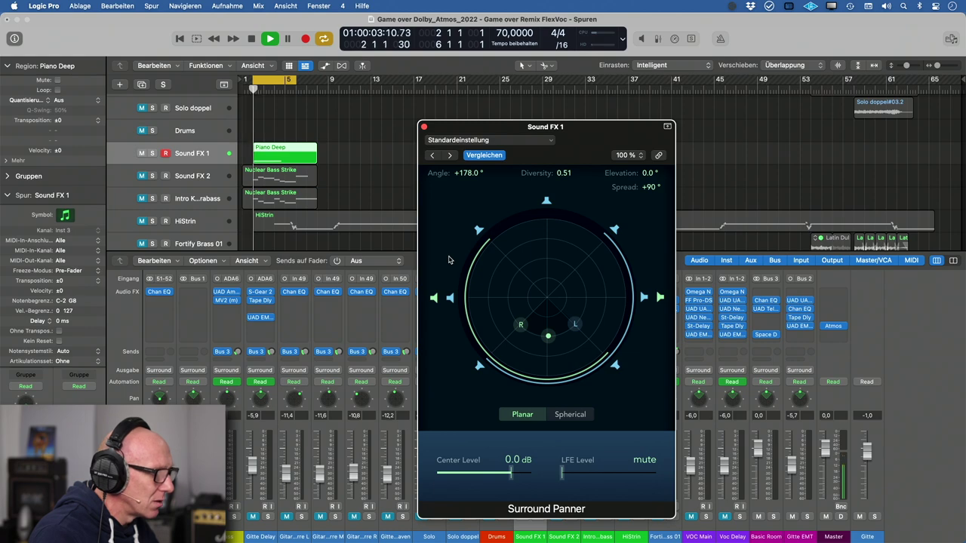
pyautogui.moveTo(547, 335); pyautogui.dragTo(547, 358)
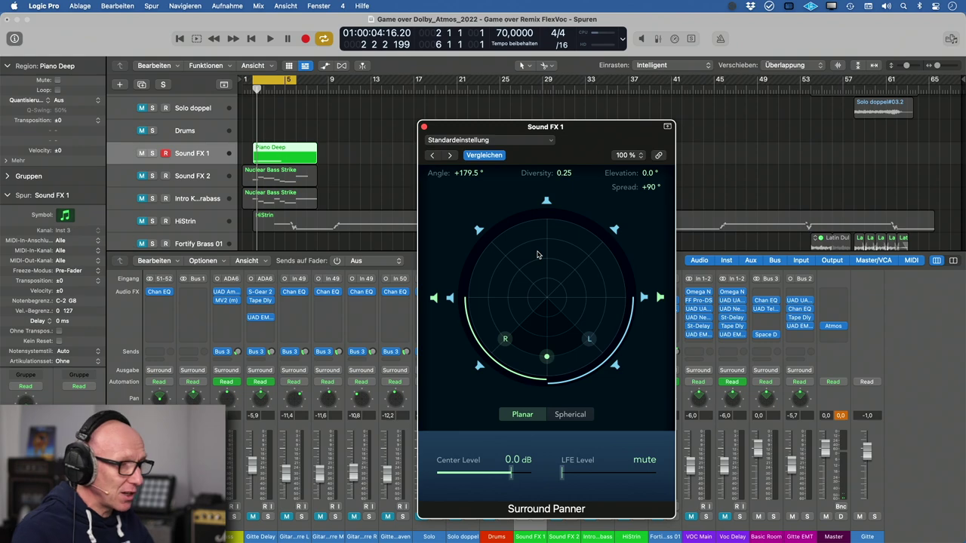
pyautogui.moveTo(548, 364); pyautogui.dragTo(550, 388)
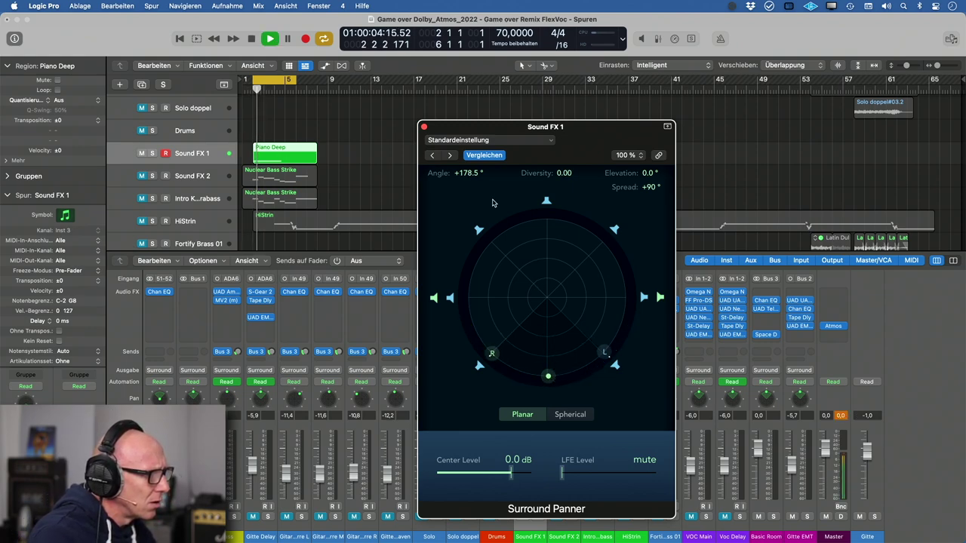
# - Set the Sound FX 1 source's angle to +179.5° and its spread to +115°, play the loop to check, and close the panner
pyautogui.press('space')
pyautogui.doubleClick(469, 174)
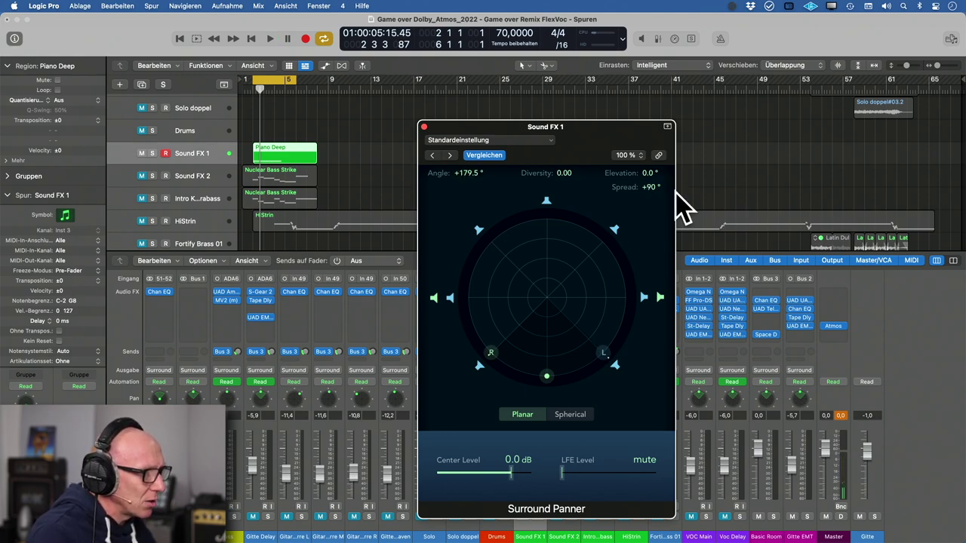
pyautogui.moveTo(654, 188); pyautogui.dragTo(653, 169)
pyautogui.press('space')
pyautogui.press('space')
pyautogui.press('space')
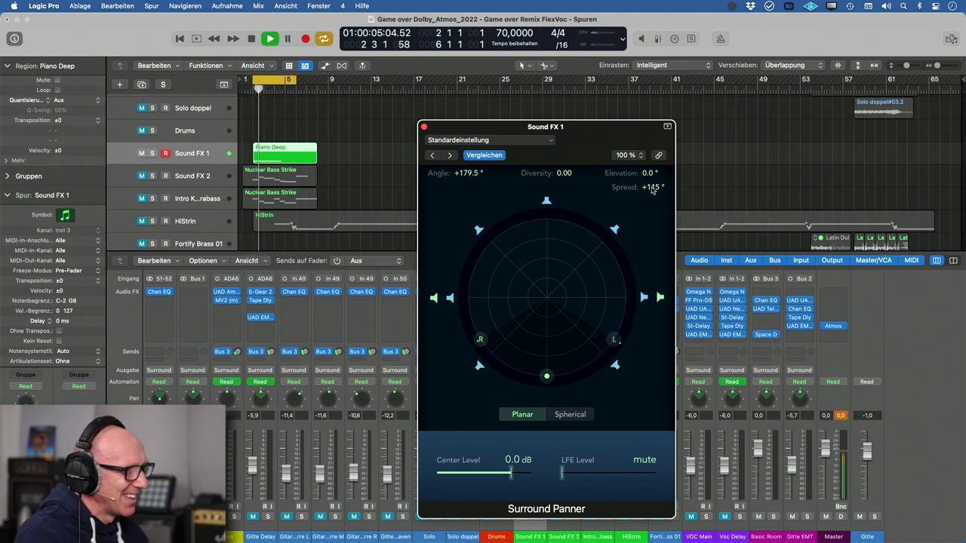
pyautogui.press('space')
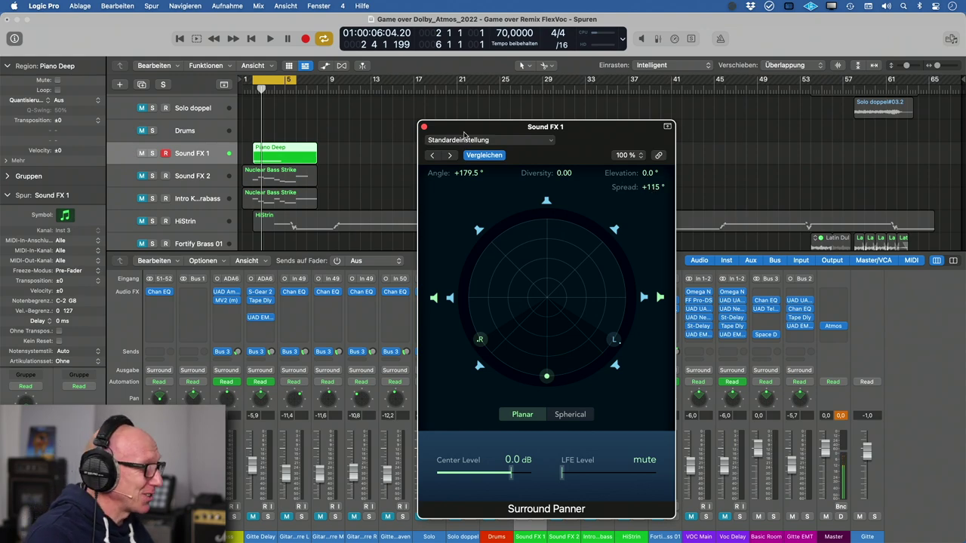
pyautogui.click(424, 127)
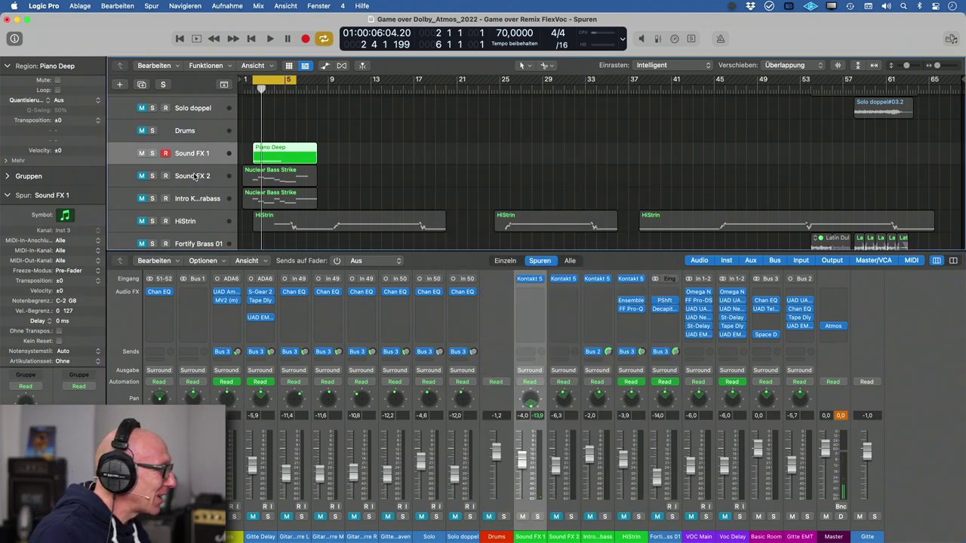
# - Unmute the Sound FX 2 track, start loop playback, and solo the track
pyautogui.click(193, 176)
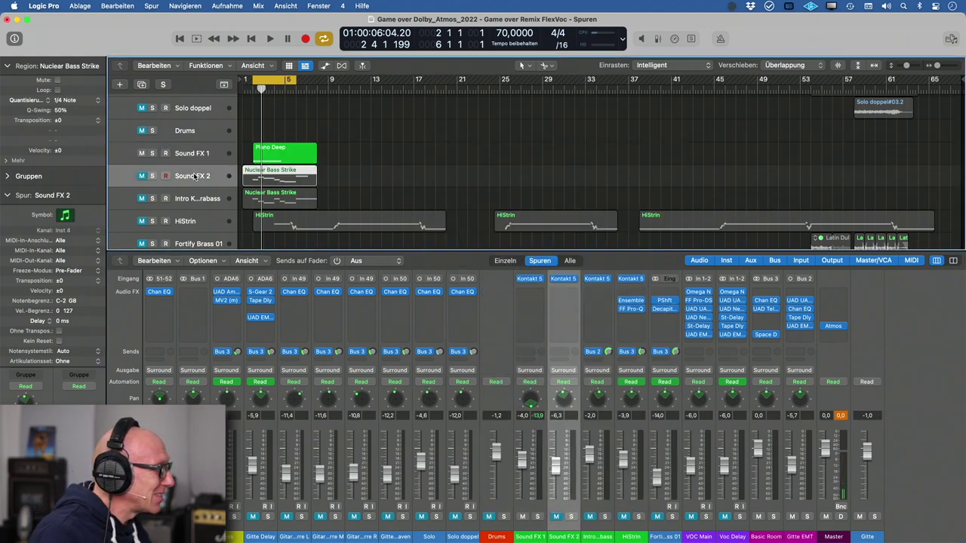
pyautogui.click(142, 175)
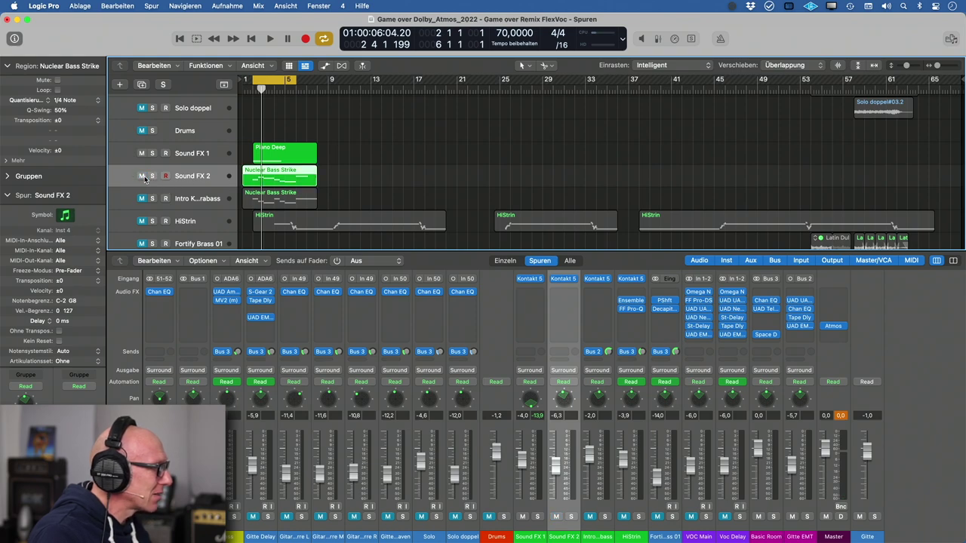
pyautogui.press('space')
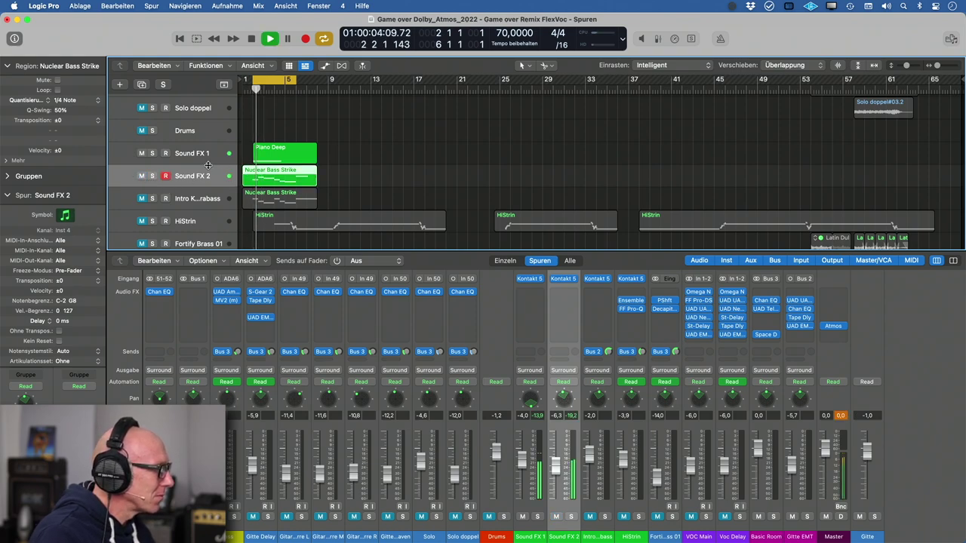
pyautogui.click(153, 176)
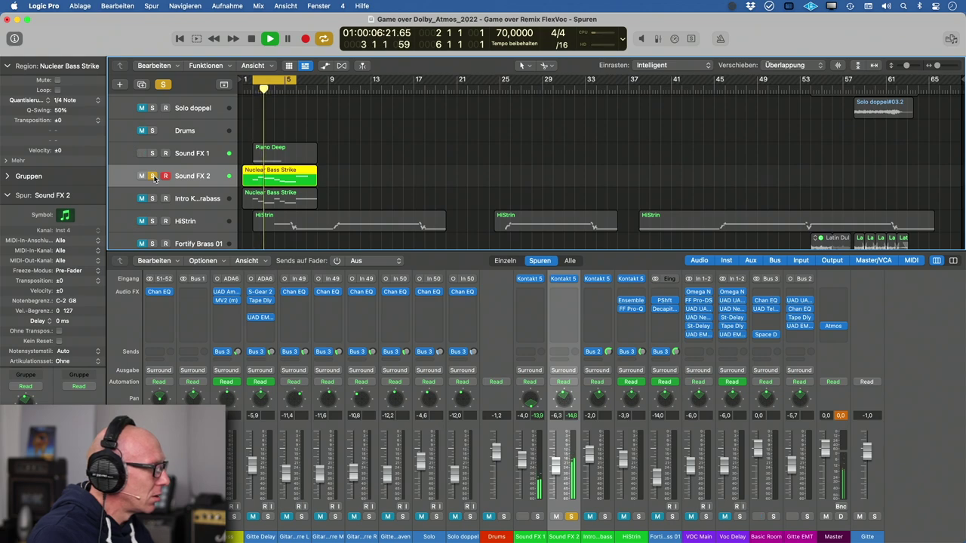
# - Open the Sound FX 2 Surround Panner and set the source to 0.0° angle, 0.26 diversity and +122° spread
pyautogui.doubleClick(563, 397)
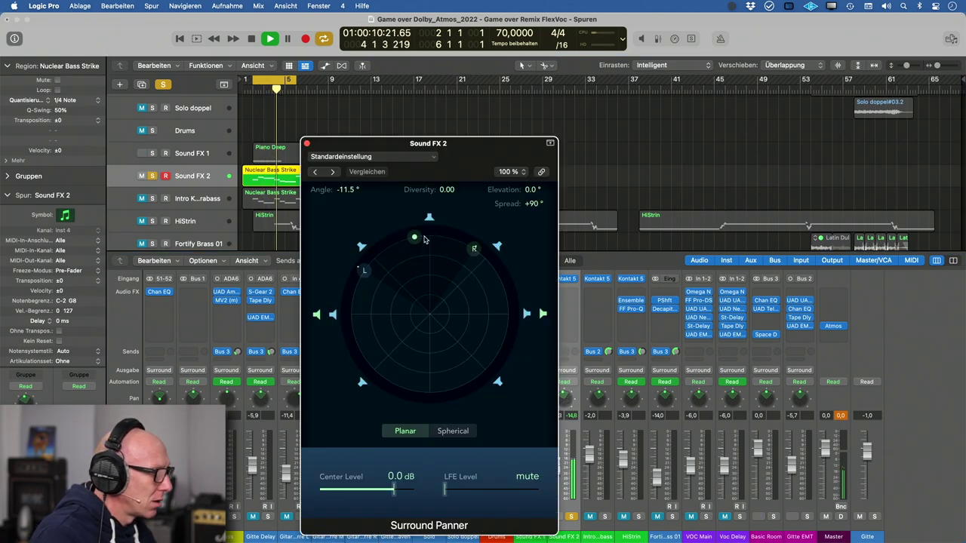
pyautogui.moveTo(415, 237); pyautogui.dragTo(429, 255)
pyautogui.moveTo(533, 208); pyautogui.dragTo(533, 188)
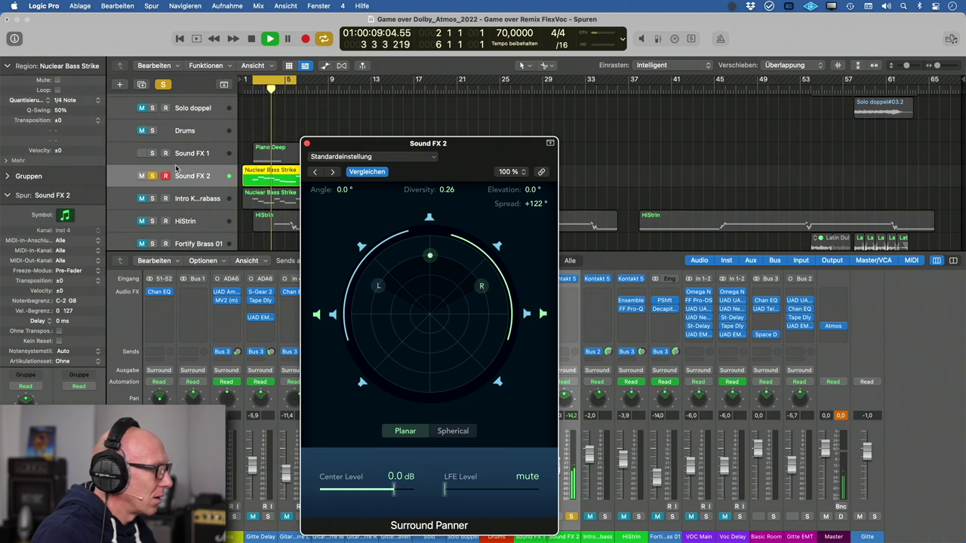
# - Take Sound FX 2 out of solo, play it together with the other unmuted tracks, and close its Surround Panner
pyautogui.press('space')
pyautogui.click(153, 177)
pyautogui.press('space')
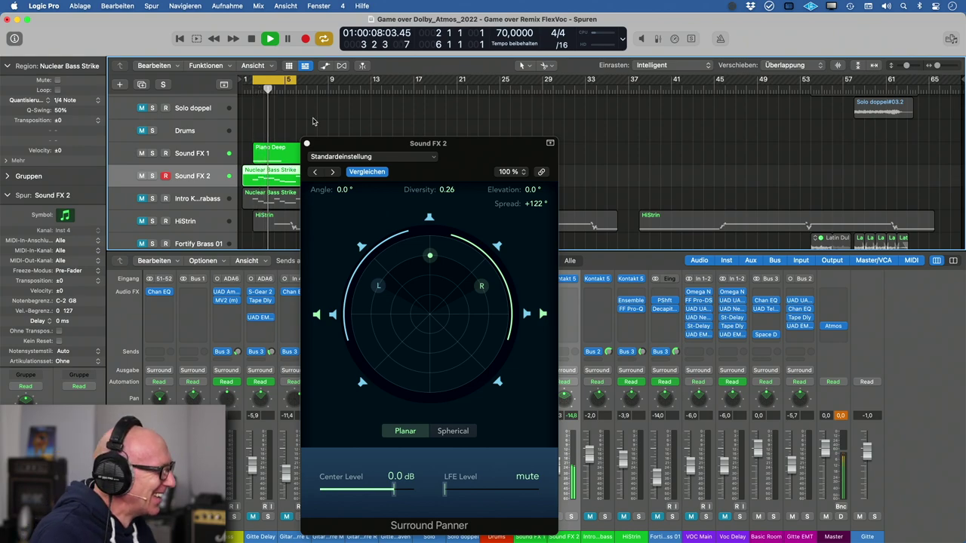
pyautogui.press('space')
pyautogui.click(307, 144)
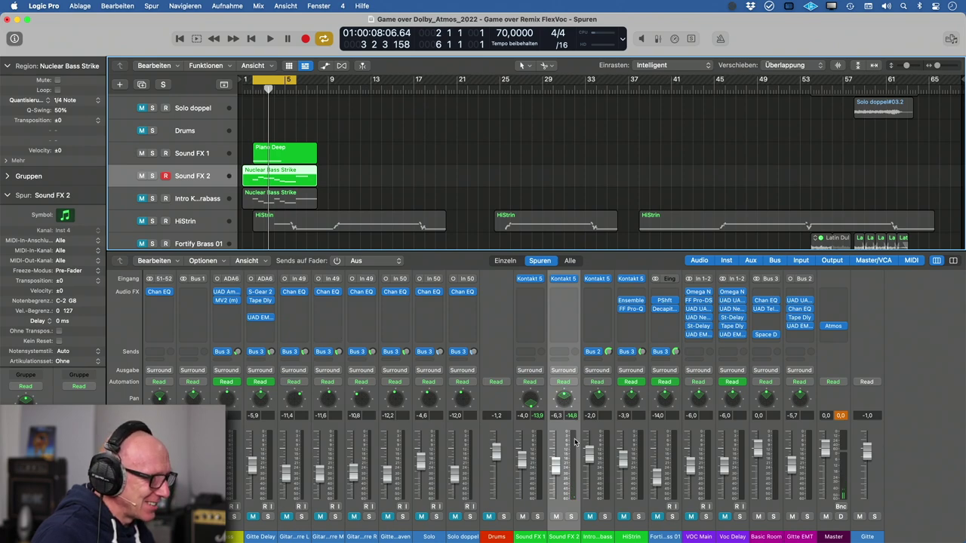
# - Select and solo the Intro Kontrabass track, and play the loop to hear it alone
pyautogui.click(195, 202)
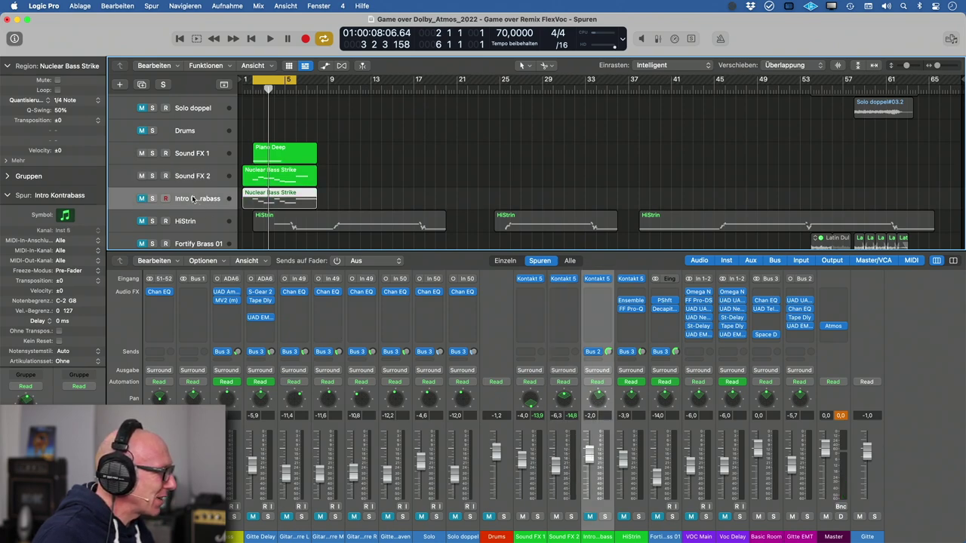
pyautogui.click(152, 199)
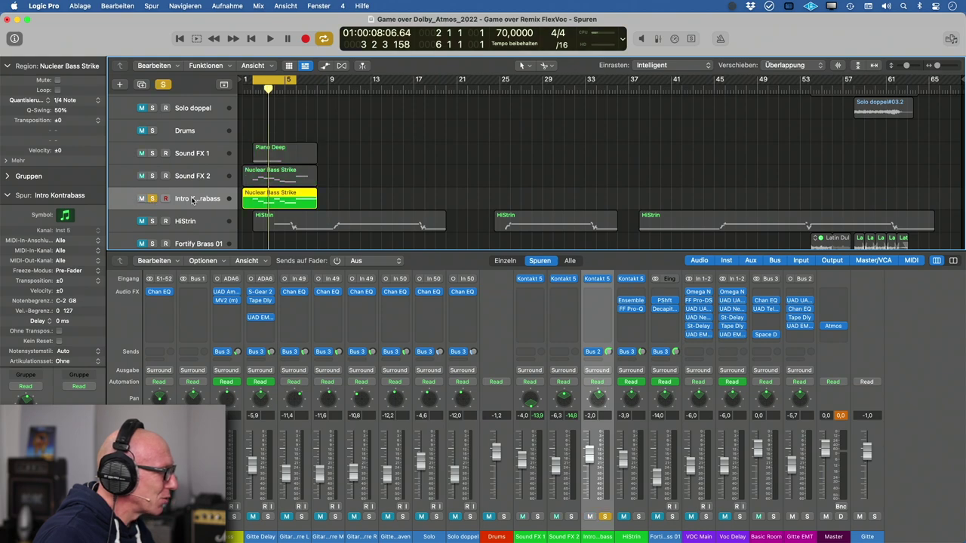
pyautogui.press('space')
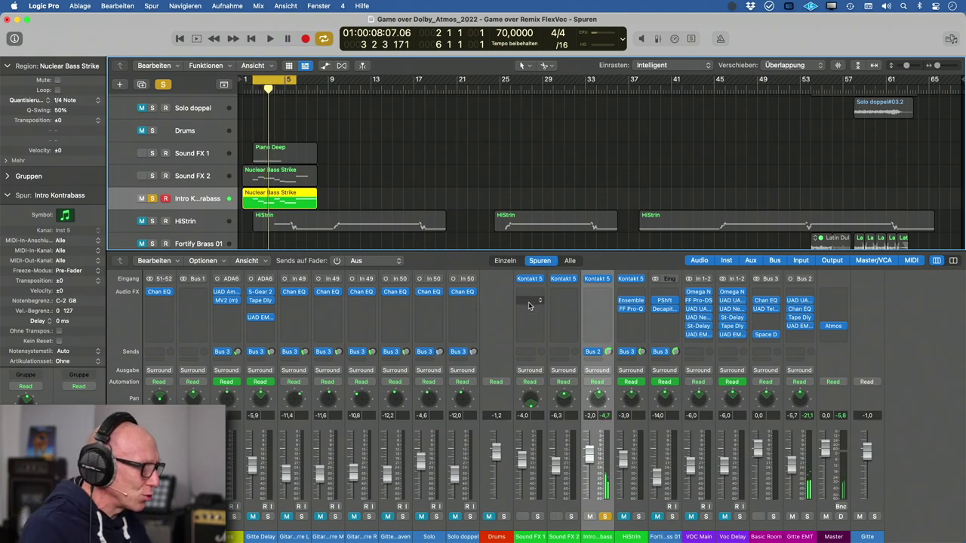
# - Open the Intro Kontrabass Surround Panner, move the source to +1.0° angle with 0.70 diversity, and play the loop to check
pyautogui.doubleClick(594, 402)
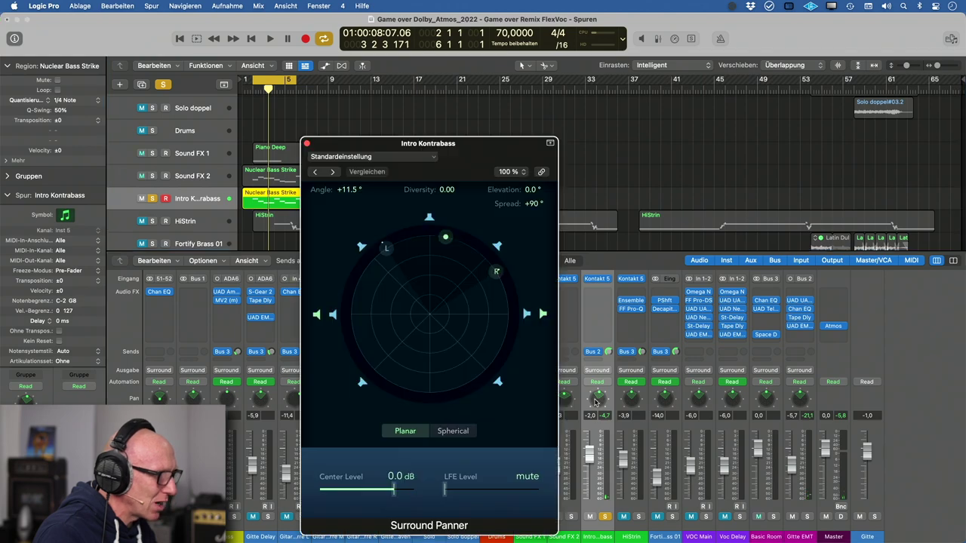
pyautogui.moveTo(444, 240); pyautogui.dragTo(430, 290)
pyautogui.press('space')
pyautogui.press('space')
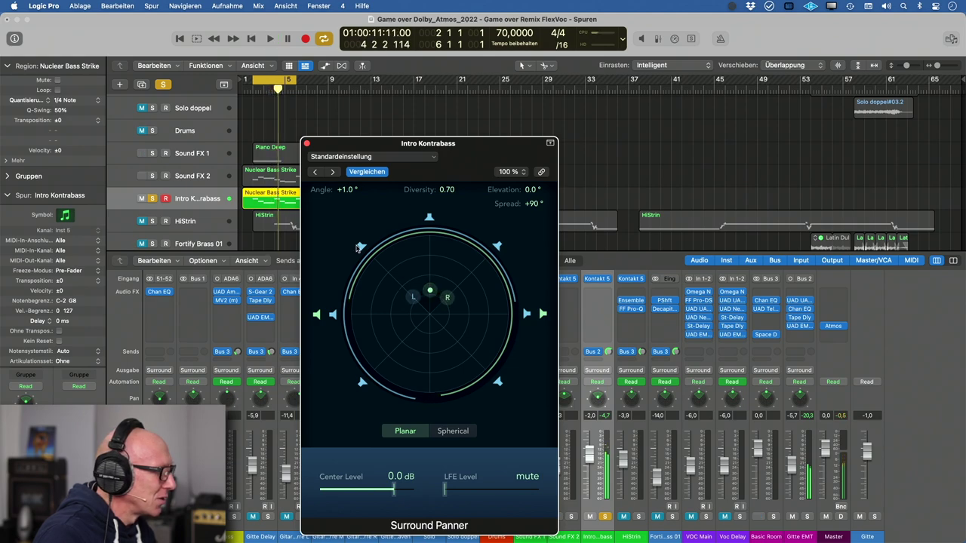
# - Unsolo and unmute Intro Kontrabass, and adjust its diversity to 0.67 while playing it with the other unmuted tracks
pyautogui.click(153, 198)
pyautogui.press('space')
pyautogui.moveTo(430, 290); pyautogui.dragTo(431, 291)
pyautogui.moveTo(455, 143); pyautogui.dragTo(393, 104)
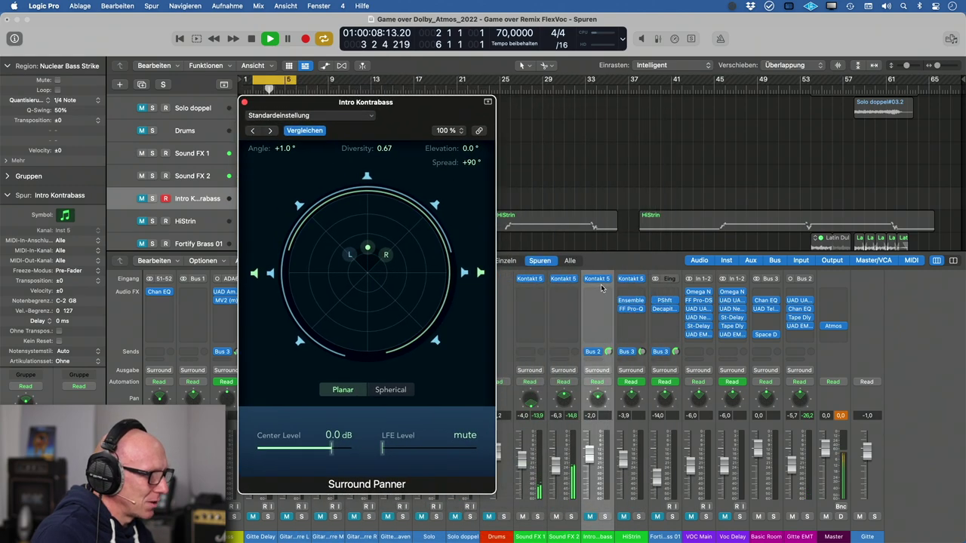
pyautogui.click(591, 516)
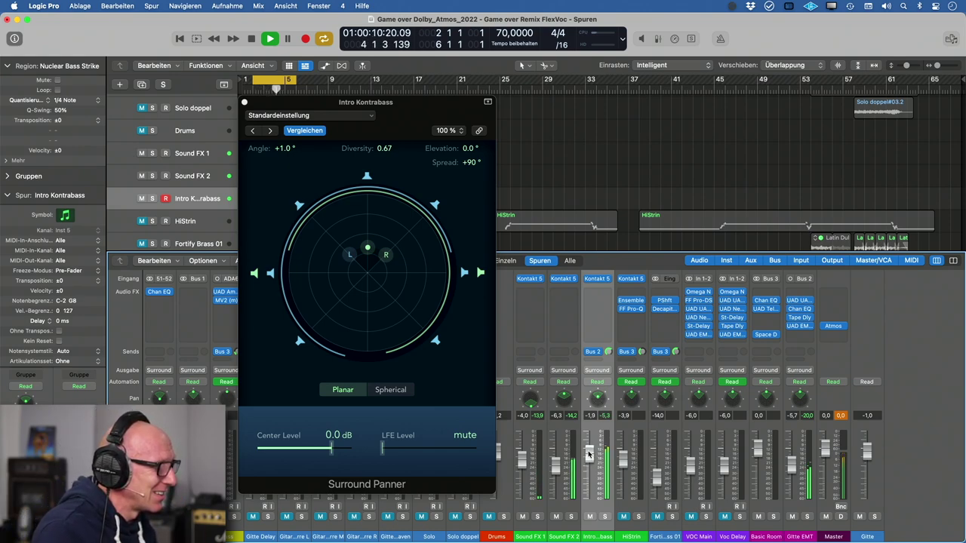
# - Close the Intro Kontrabass Surround Panner, and insert a 7.1.2 Limiter ahead of the Atmos plug-in on the Master channel
pyautogui.moveTo(324, 106); pyautogui.dragTo(395, 108)
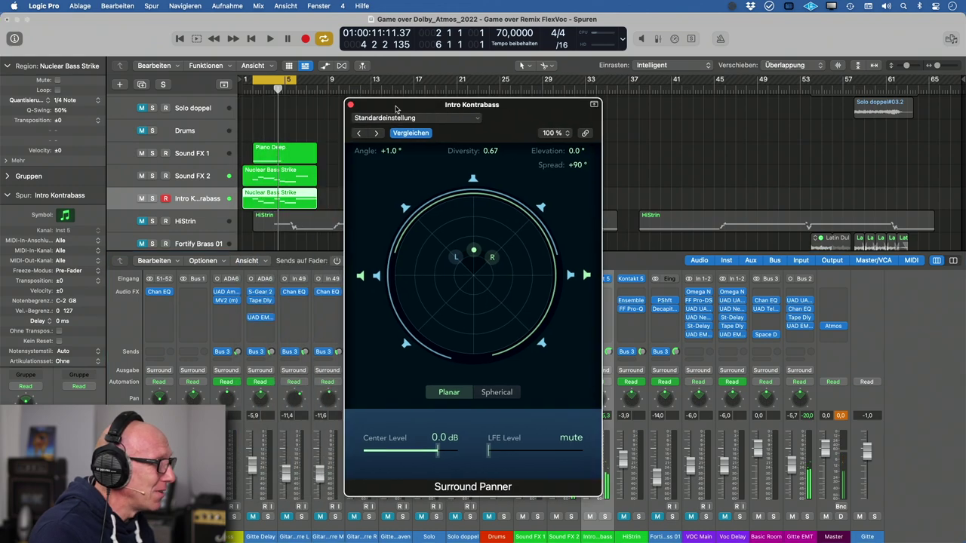
pyautogui.click(351, 104)
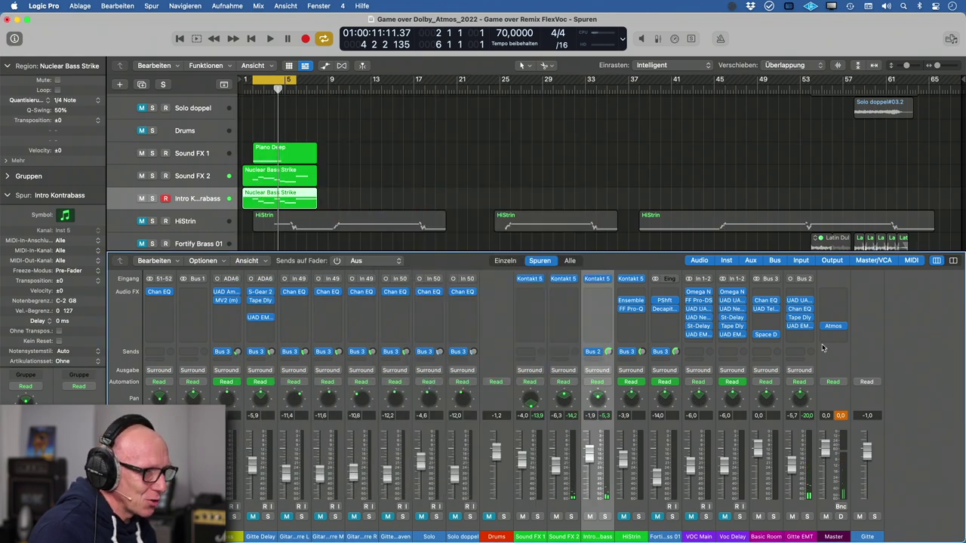
pyautogui.click(845, 325)
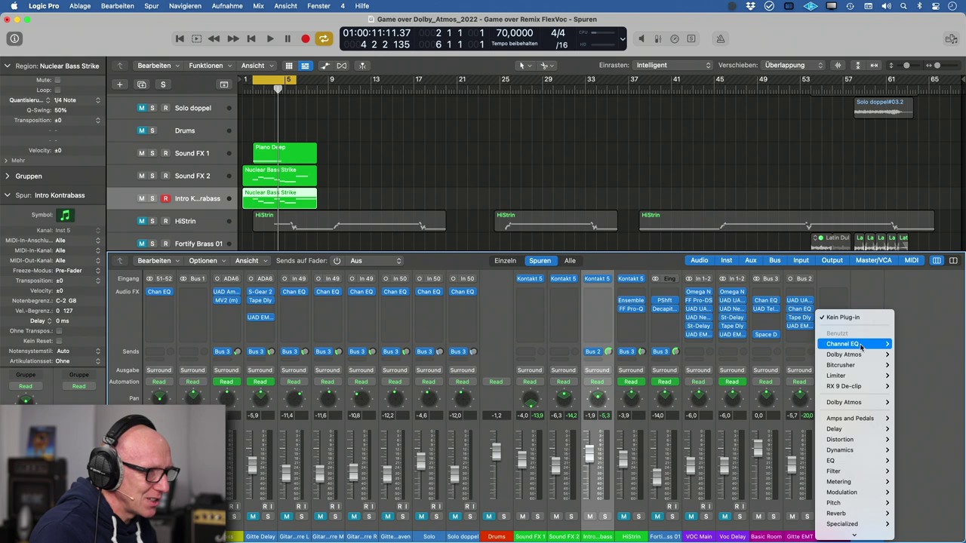
pyautogui.moveTo(864, 470)
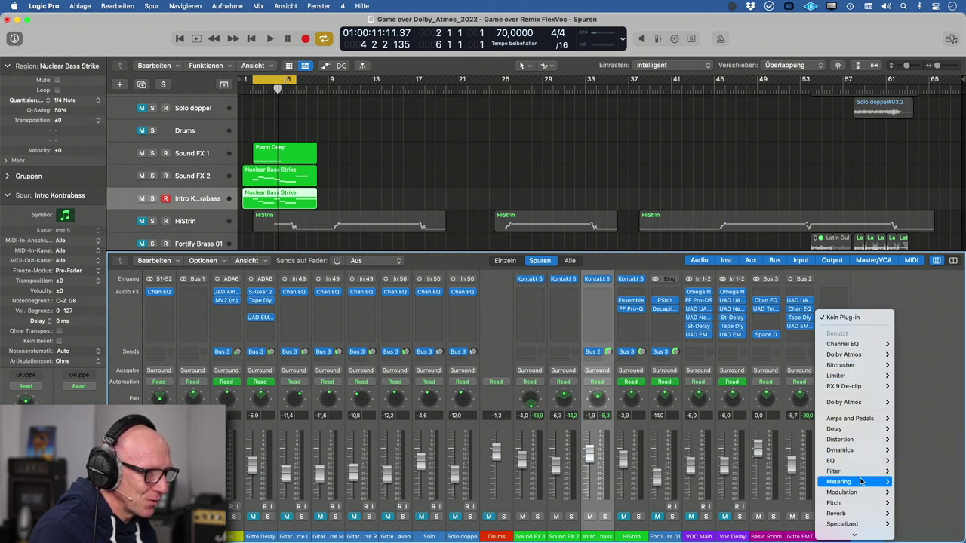
pyautogui.moveTo(858, 492)
pyautogui.moveTo(863, 452)
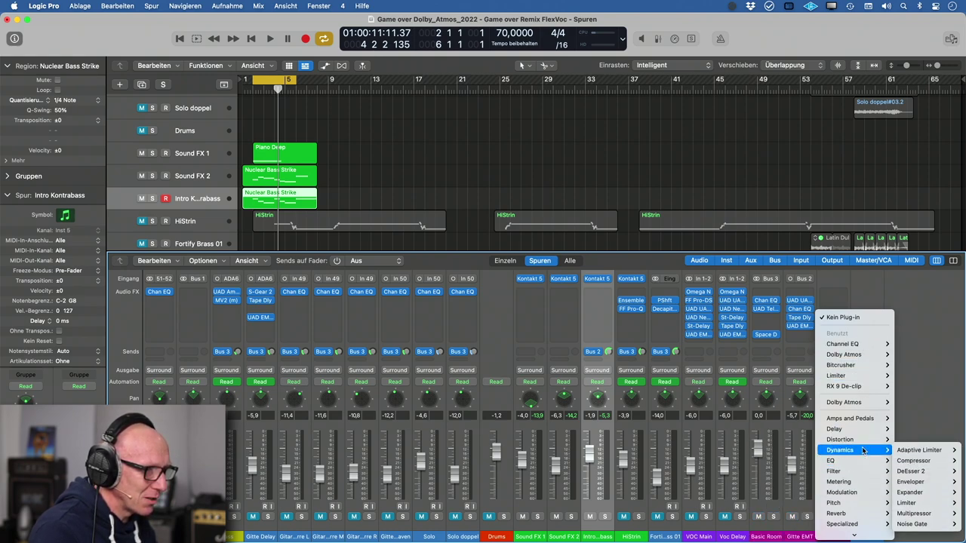
pyautogui.moveTo(905, 503)
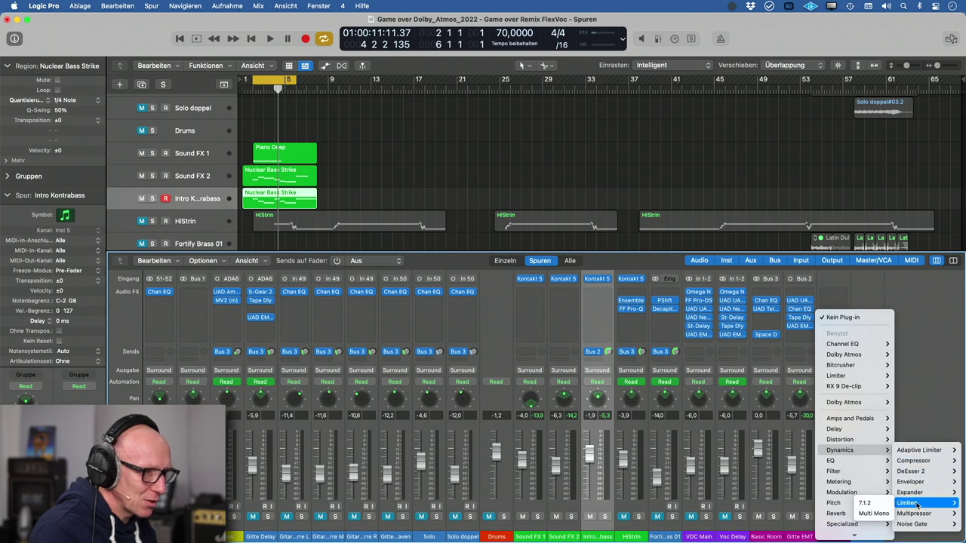
pyautogui.click(875, 503)
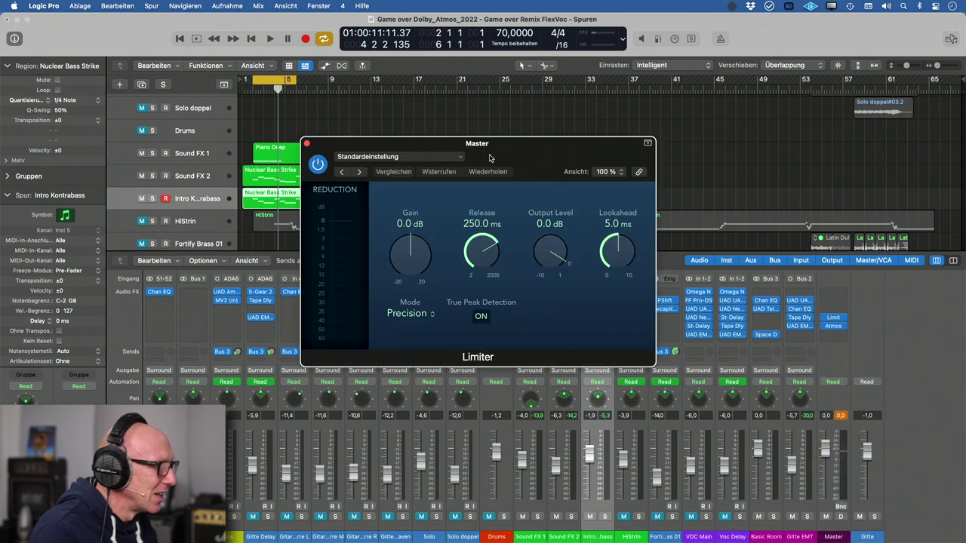
# - Set the Master Limiter's gain to -3 dB, close the plug-in and play the loop to check the level
pyautogui.moveTo(489, 157); pyautogui.dragTo(547, 152)
pyautogui.moveTo(477, 242); pyautogui.dragTo(463, 255)
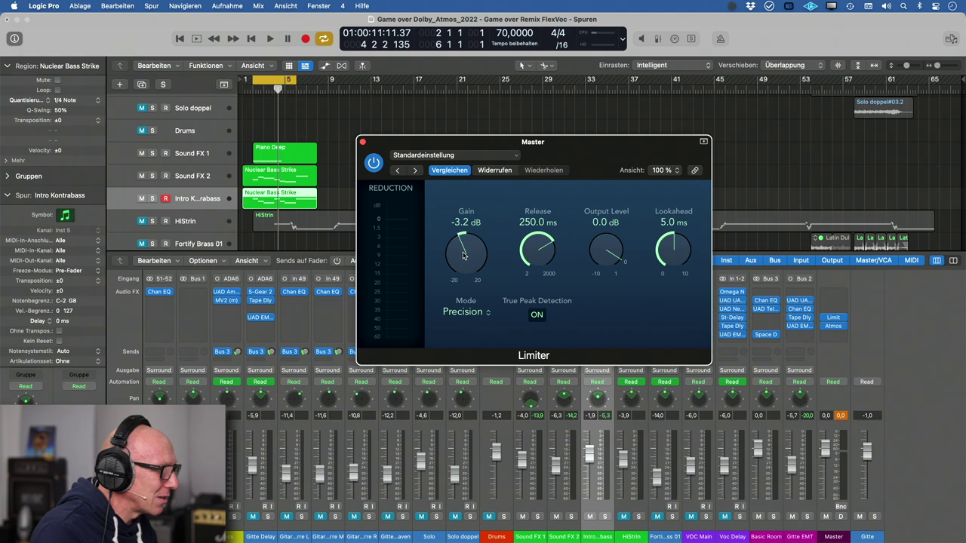
pyautogui.doubleClick(463, 223)
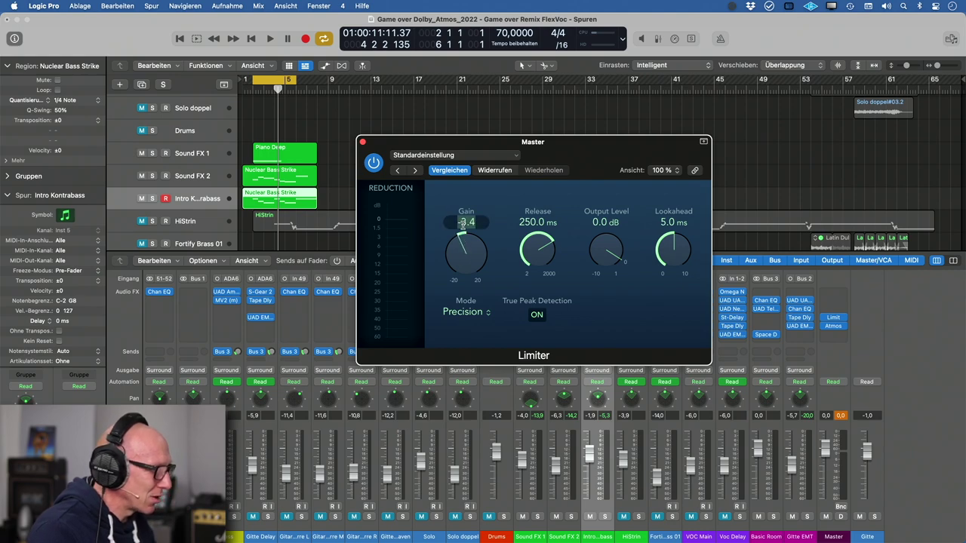
pyautogui.write('-3')
pyautogui.press('Return')
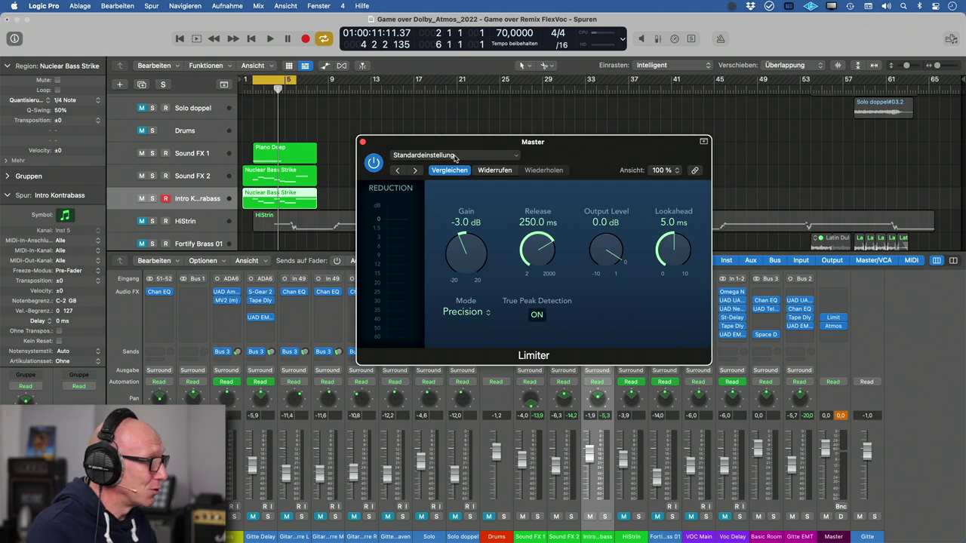
pyautogui.click(362, 143)
pyautogui.press('space')
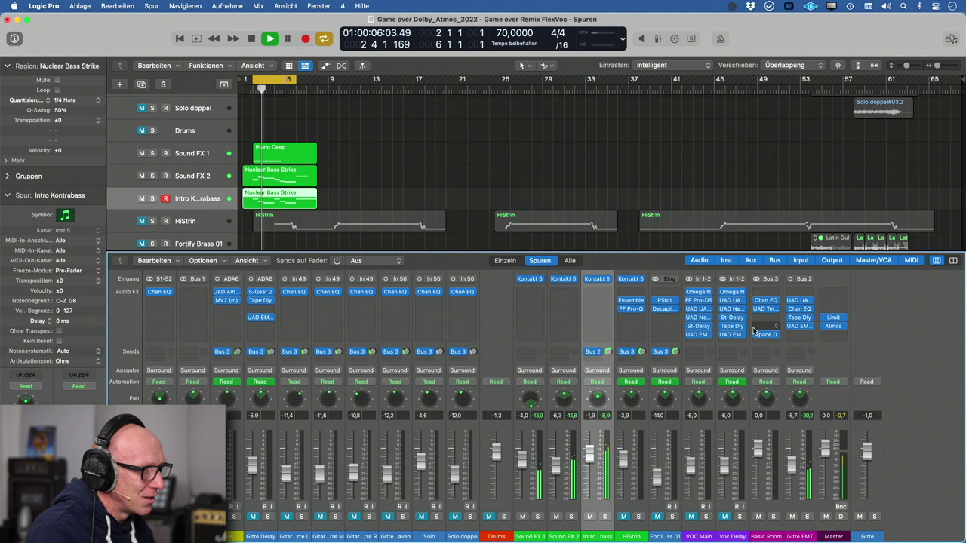
pyautogui.press('space')
# - Reopen the Master Limiter, set its output level to -1 dB, close it and play the loop again
pyautogui.click(833, 319)
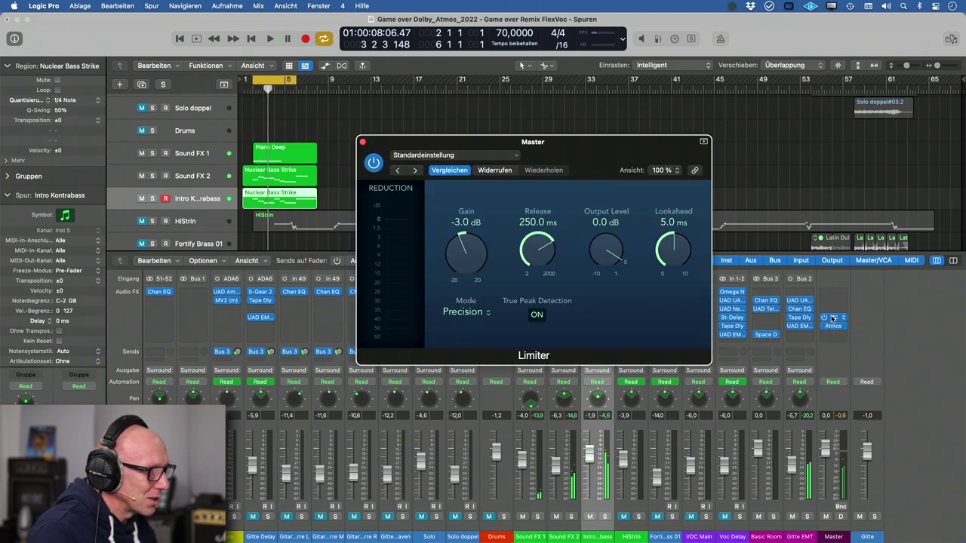
pyautogui.doubleClick(605, 223)
pyautogui.write('-1')
pyautogui.press('Return')
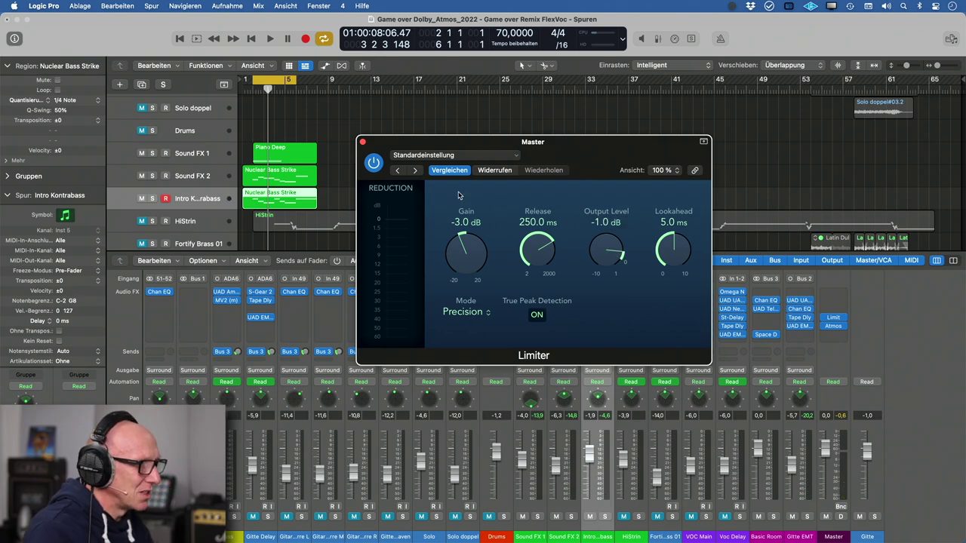
pyautogui.click(363, 143)
pyautogui.press('space')
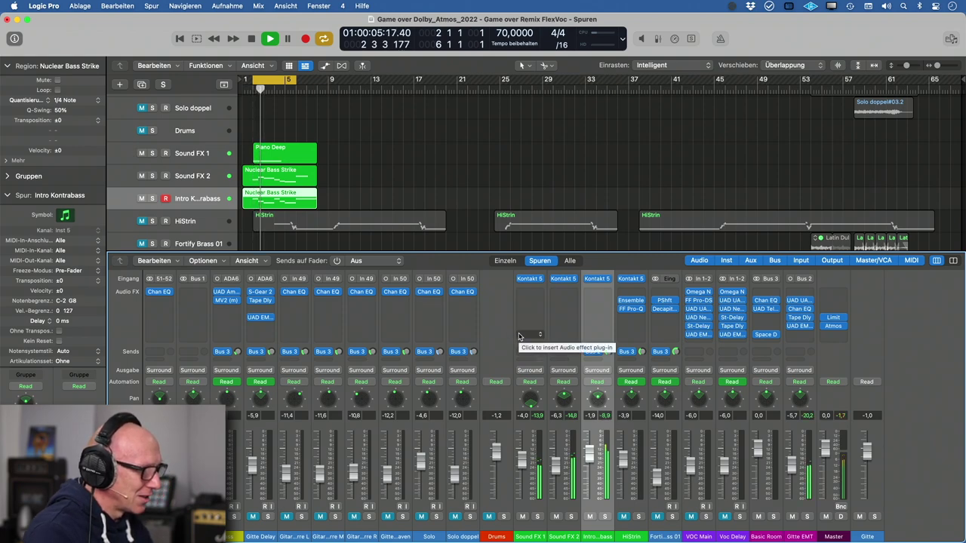
pyautogui.press('space')
# - Unmute and solo the HiStrin track, shift the cycle range to bars 4–8, and play the loop to hear it alone
pyautogui.scroll(-1, 320, 189)
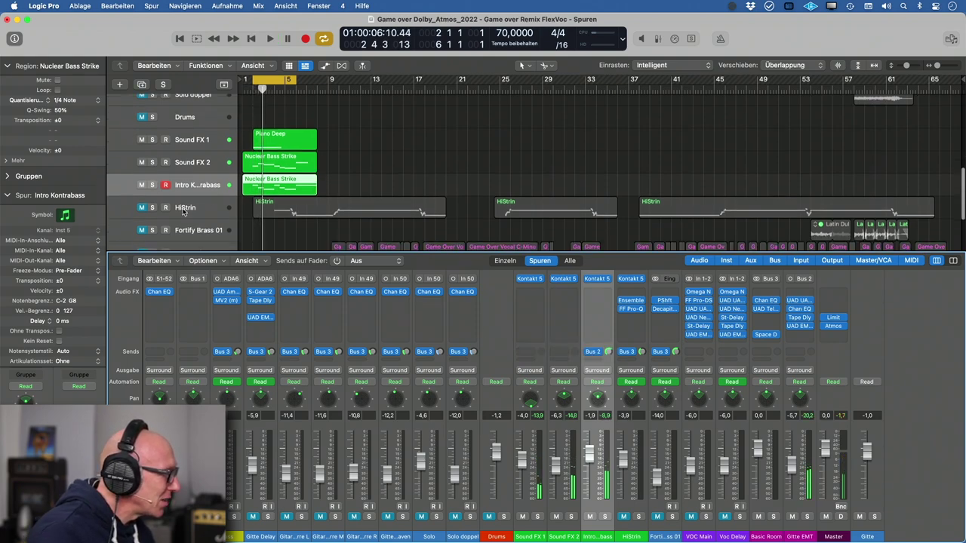
pyautogui.click(193, 208)
pyautogui.click(141, 208)
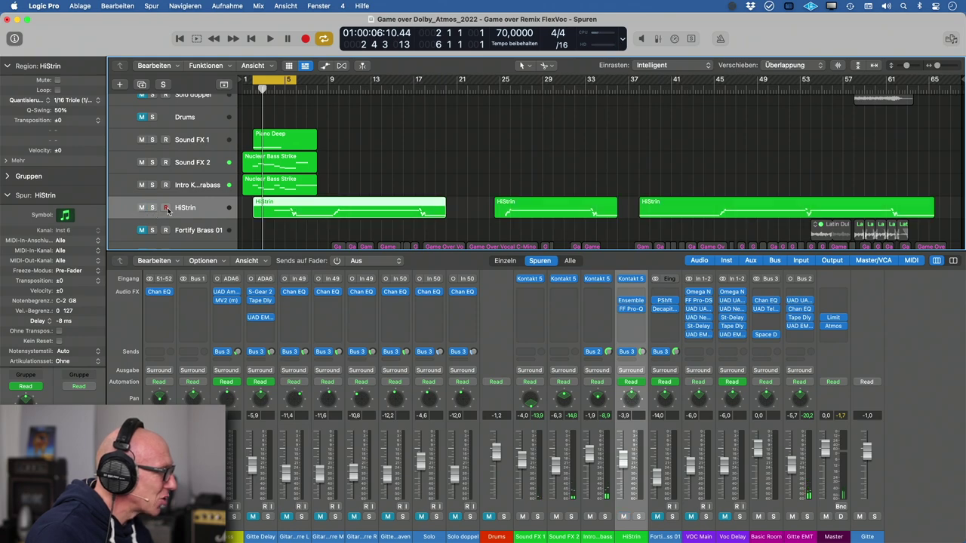
pyautogui.click(152, 208)
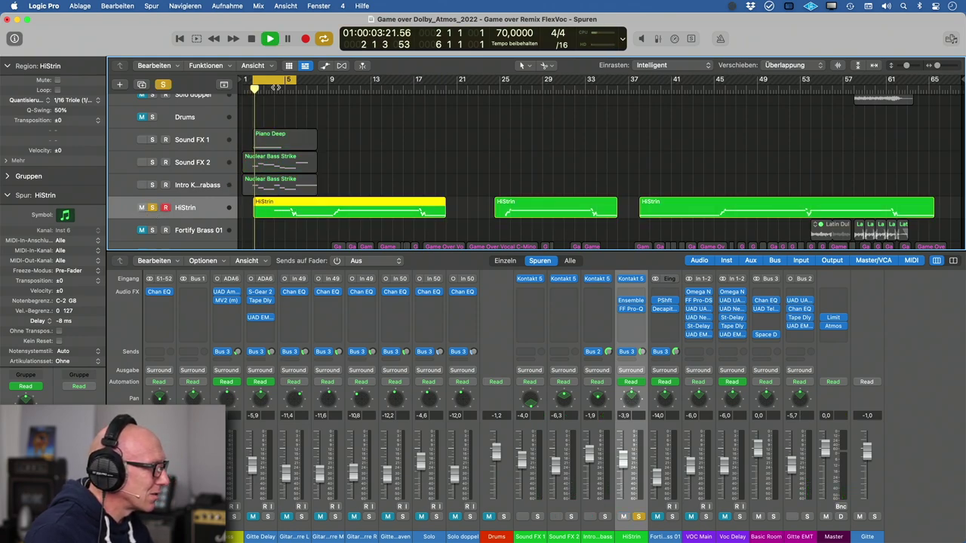
pyautogui.moveTo(276, 81); pyautogui.dragTo(298, 81)
pyautogui.press('space')
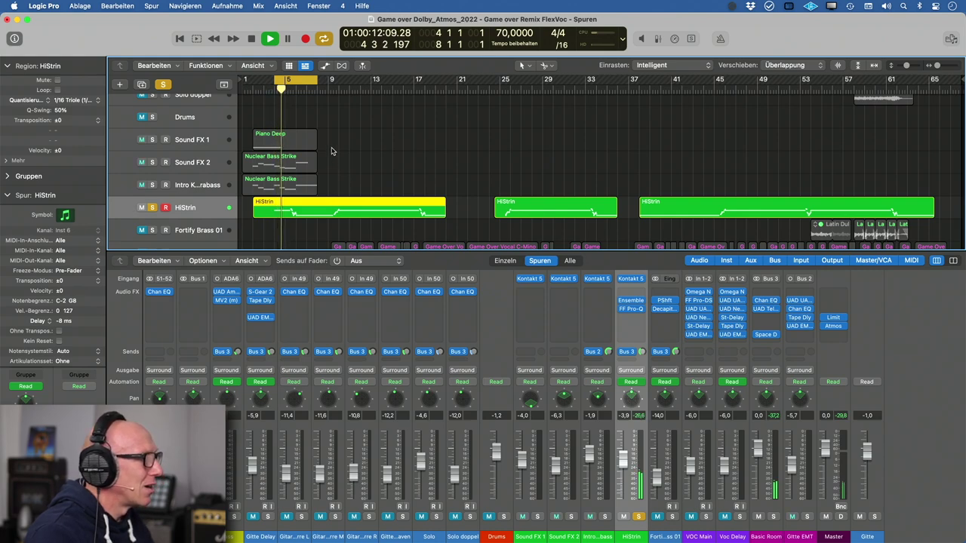
pyautogui.press('space')
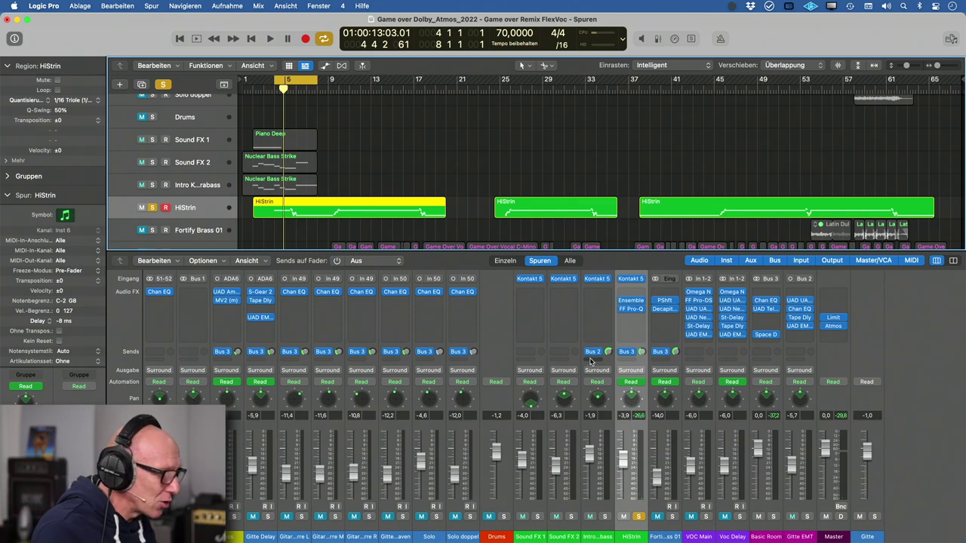
# - Open the HiStrin Surround Panner, widen the spread to +130° during playback, and place the source at the rear with an angle of 180°
pyautogui.doubleClick(631, 404)
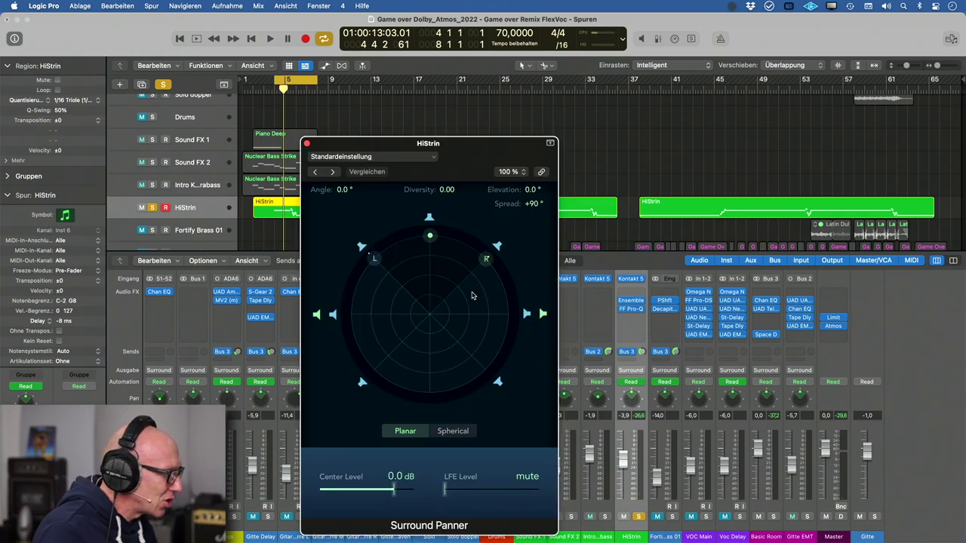
pyautogui.press('space')
pyautogui.moveTo(534, 205); pyautogui.dragTo(534, 176)
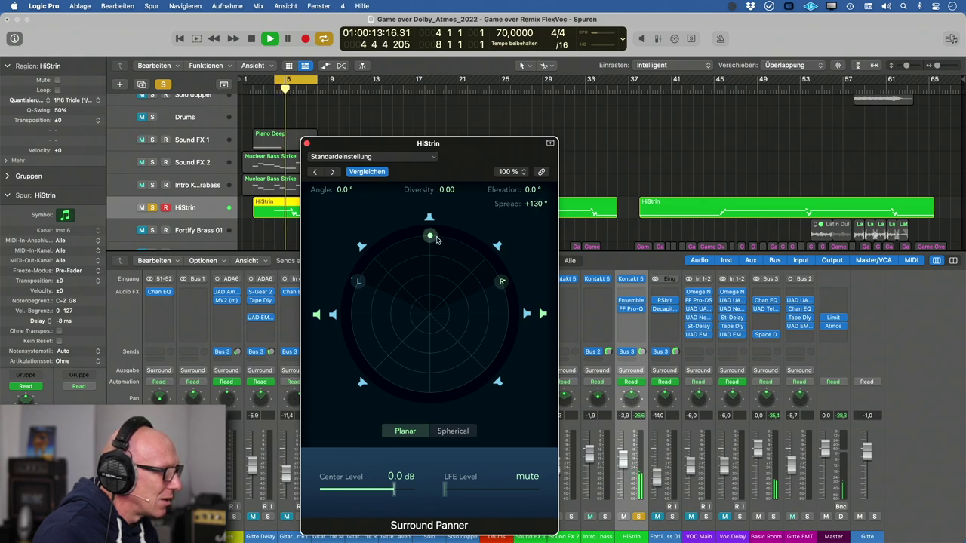
pyautogui.moveTo(436, 239); pyautogui.dragTo(422, 518)
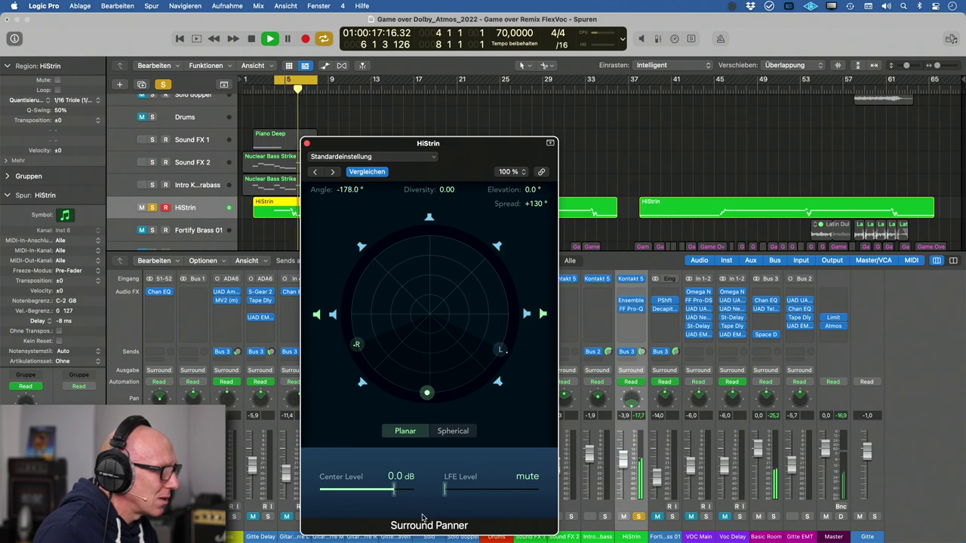
pyautogui.press('space')
pyautogui.doubleClick(347, 189)
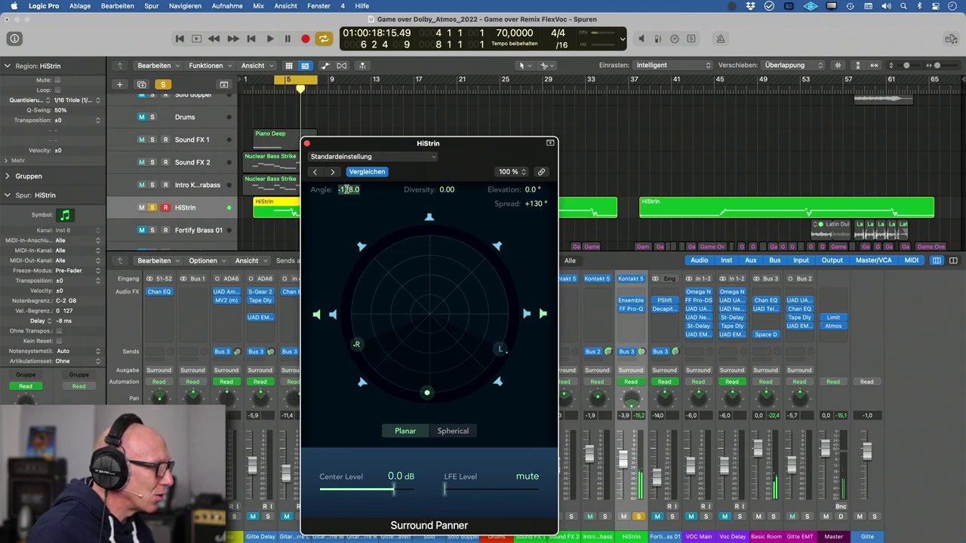
pyautogui.write('180')
pyautogui.press('Return')
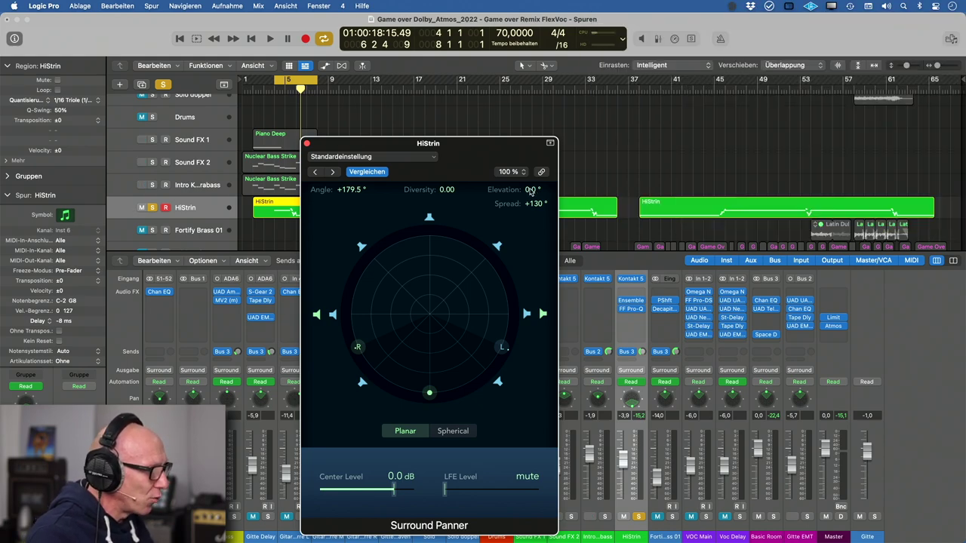
# - While playing the loop, raise HiStrin's elevation to 26.5° and pull its source inward to 0.26 diversity at -180.0°
pyautogui.press('space')
pyautogui.moveTo(530, 191); pyautogui.dragTo(530, 173)
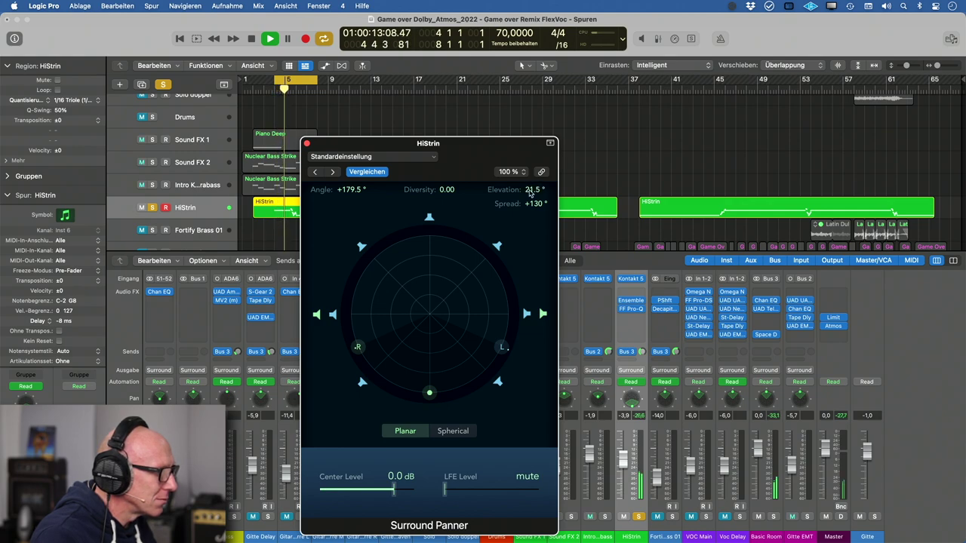
pyautogui.moveTo(429, 393)
pyautogui.mouseDown()
pyautogui.moveTo(513, 294)
pyautogui.moveTo(482, 252)
pyautogui.moveTo(539, 317)
pyautogui.moveTo(452, 452)
pyautogui.moveTo(427, 457)
pyautogui.moveTo(429, 376)
pyautogui.mouseUp()
pyautogui.press('space')
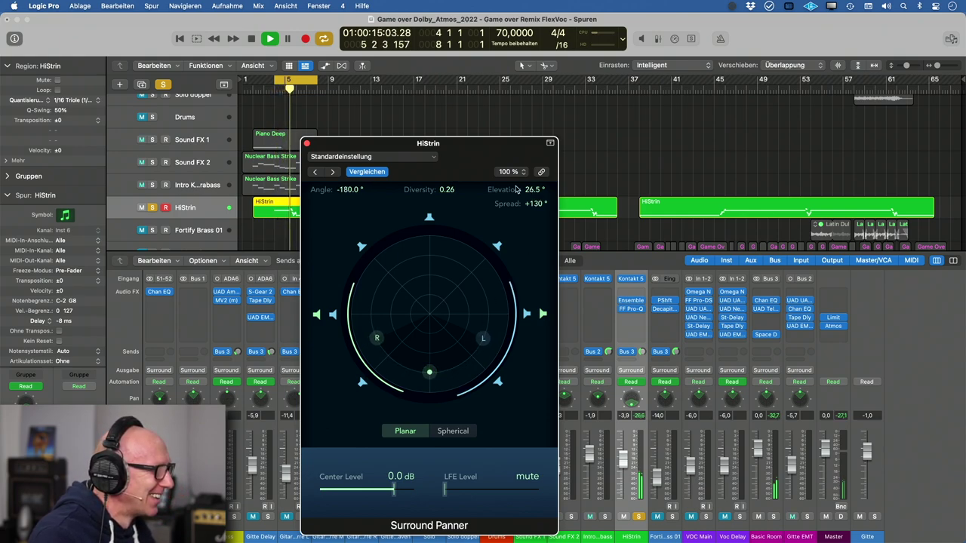
pyautogui.press('space')
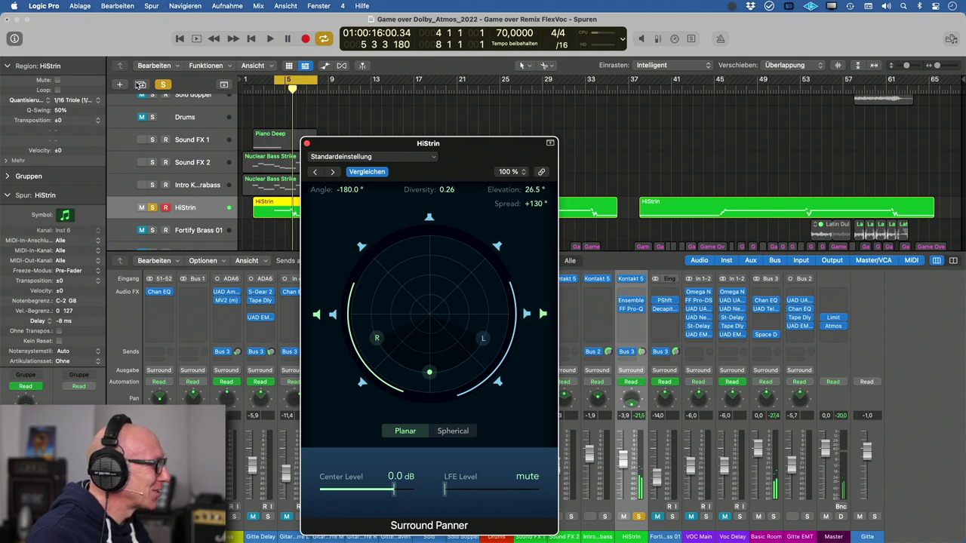
# - Take HiStrin out of solo, play it together with the other unmuted tracks, and close its Surround Panner
pyautogui.click(165, 84)
pyautogui.press('space')
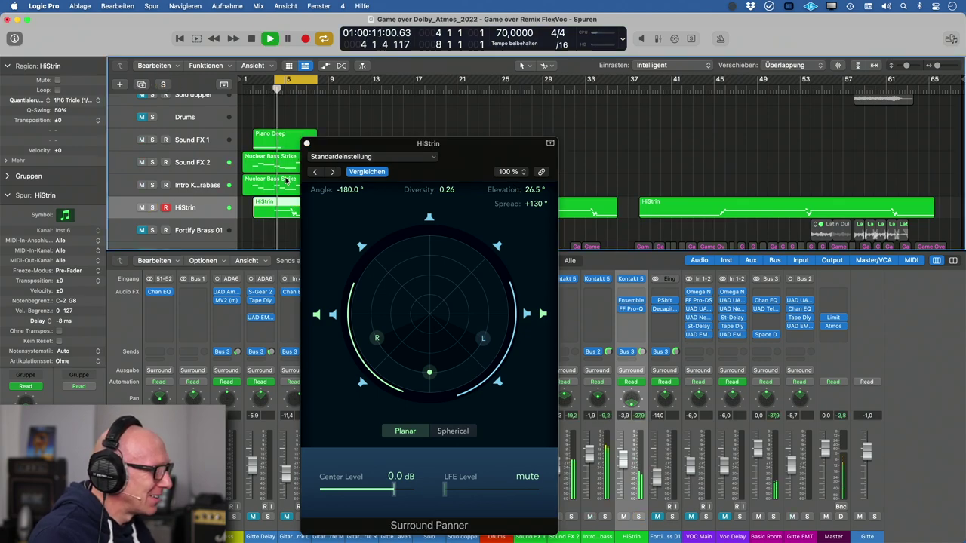
pyautogui.click(307, 144)
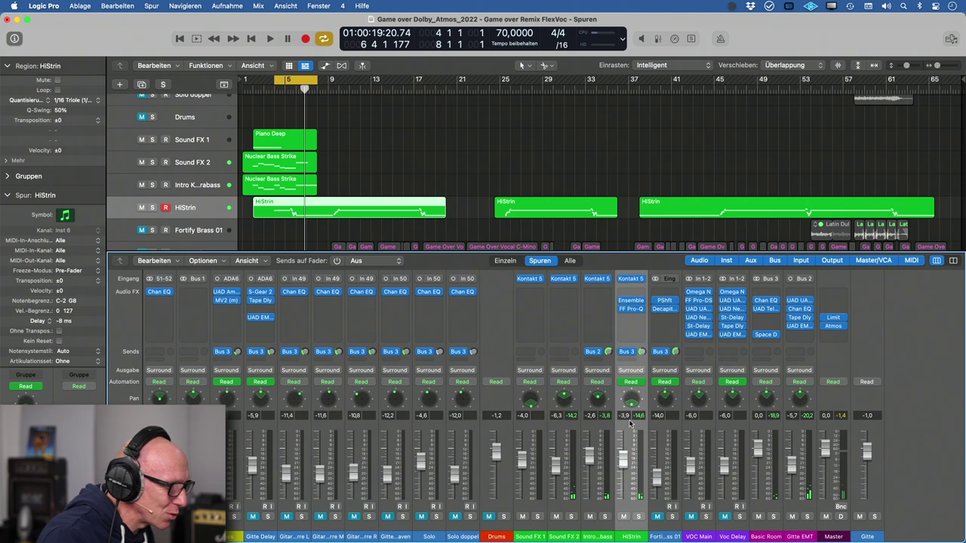
# - Insert a Gain plug-in in the free effect slot after FF Pro-Q on the HiStrin channel
pyautogui.press('a')
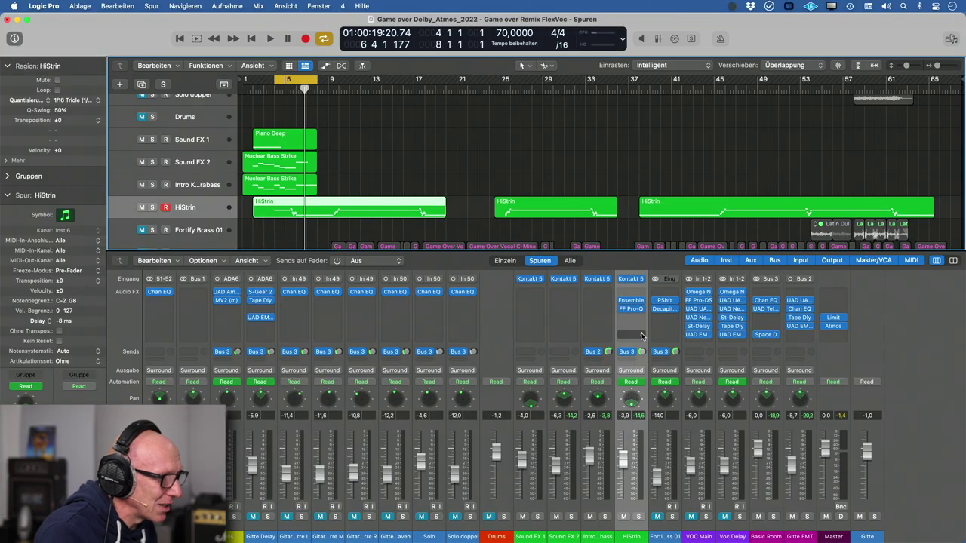
pyautogui.click(642, 318)
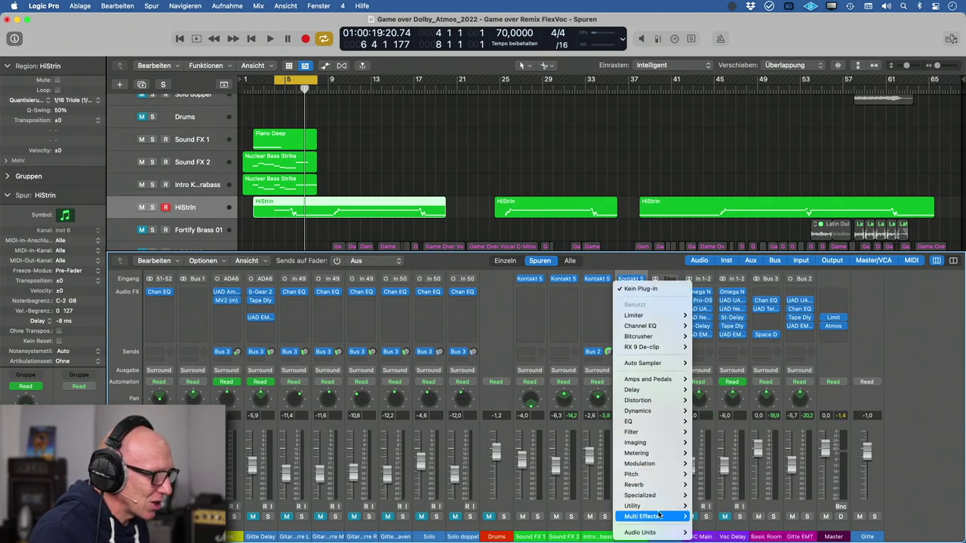
pyautogui.moveTo(673, 505)
pyautogui.click(705, 505)
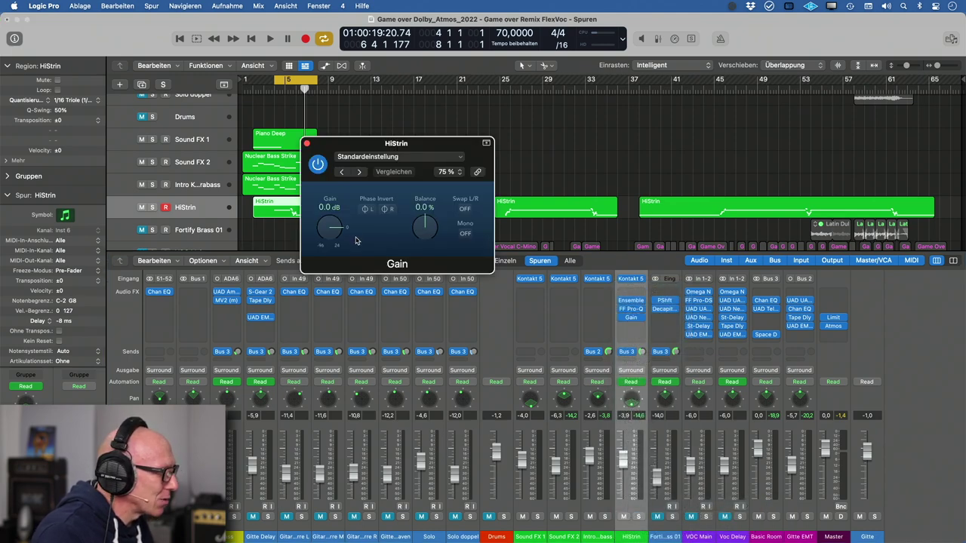
# - Raise HiStrin's Gain plug-in to +3.2 dB while playing the loop, stop playback and close the plug-in
pyautogui.press('space')
pyautogui.moveTo(330, 228); pyautogui.dragTo(328, 231)
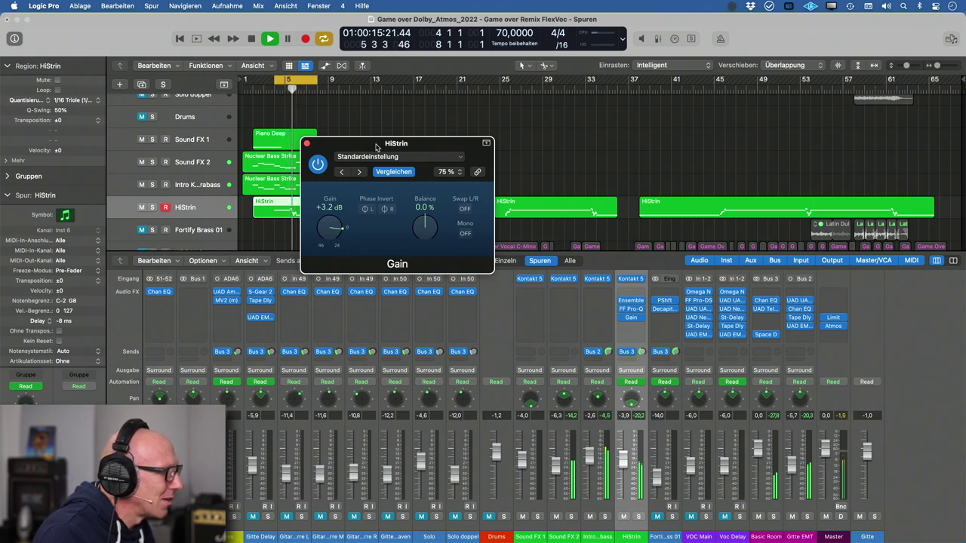
pyautogui.moveTo(377, 148); pyautogui.dragTo(518, 147)
pyautogui.press('space')
pyautogui.click(448, 143)
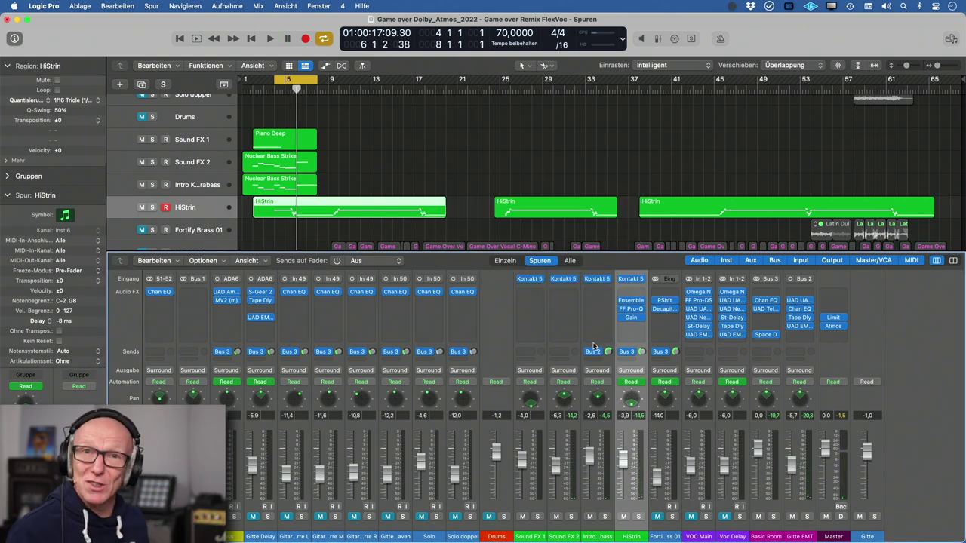
pyautogui.scroll(5, 344, 139)
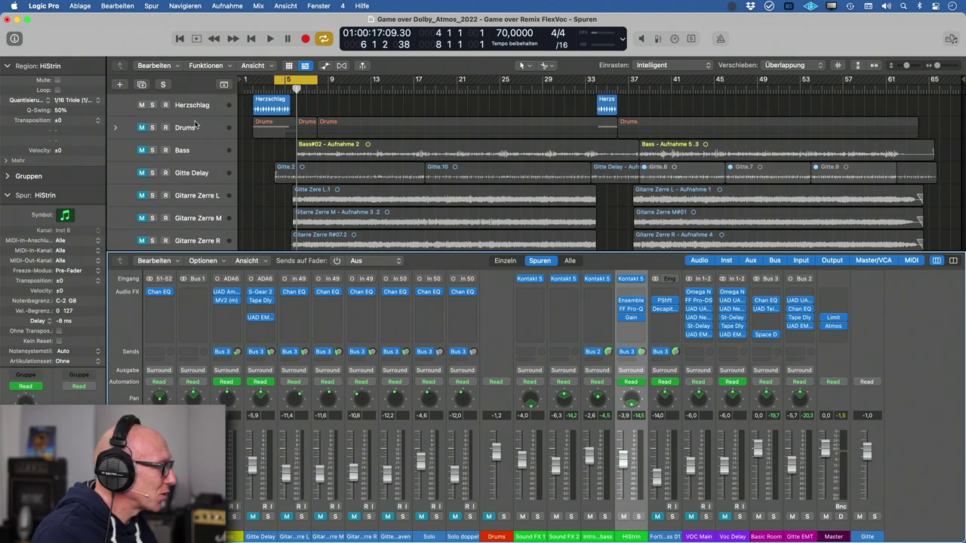
# - Solo the Drums track and set the cycle range from 4 3 1 1 to 10 3 1 1, playing it briefly
pyautogui.click(195, 126)
pyautogui.moveTo(319, 81); pyautogui.dragTo(300, 80)
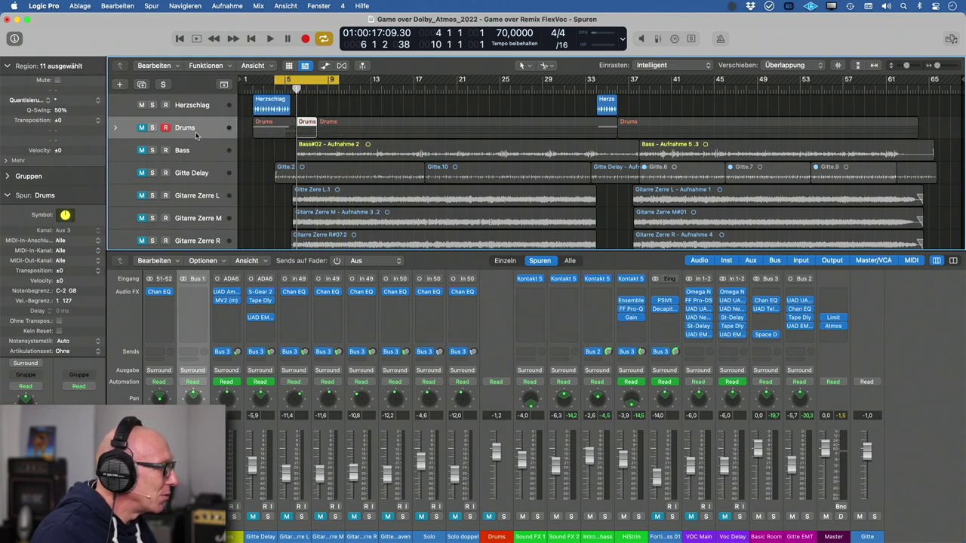
pyautogui.click(152, 127)
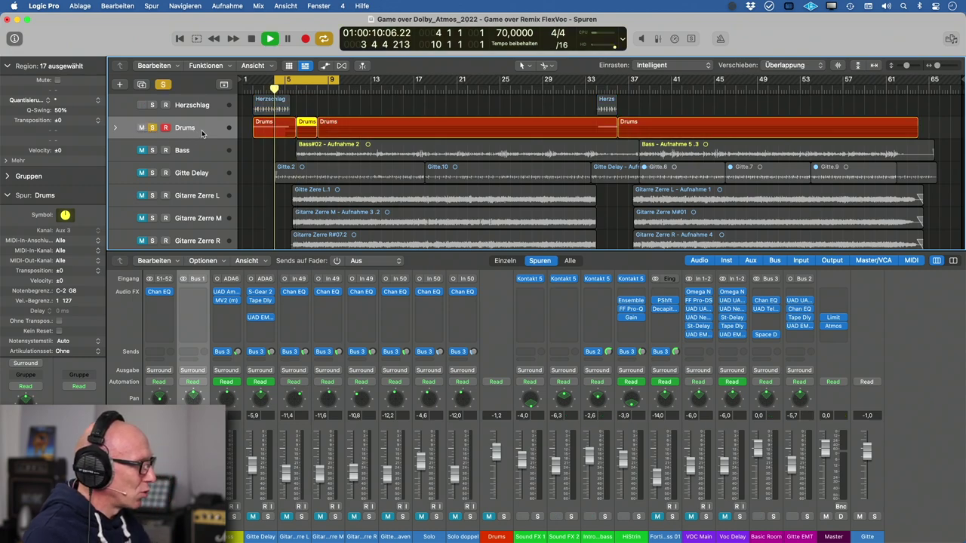
pyautogui.press('space')
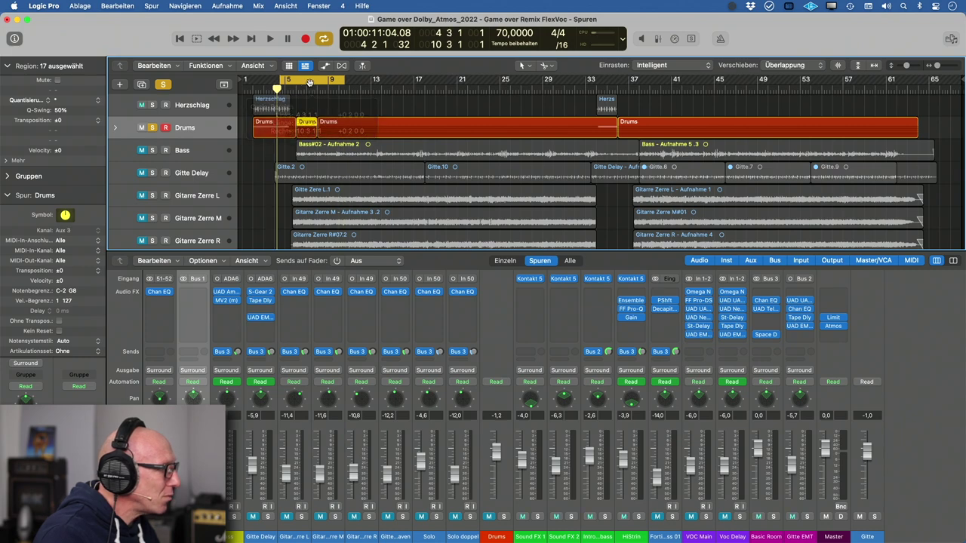
# - Open the Surround Panner of the Drums channel and play the soloed Drums in the loop
pyautogui.doubleClick(194, 397)
pyautogui.moveTo(459, 148); pyautogui.dragTo(568, 125)
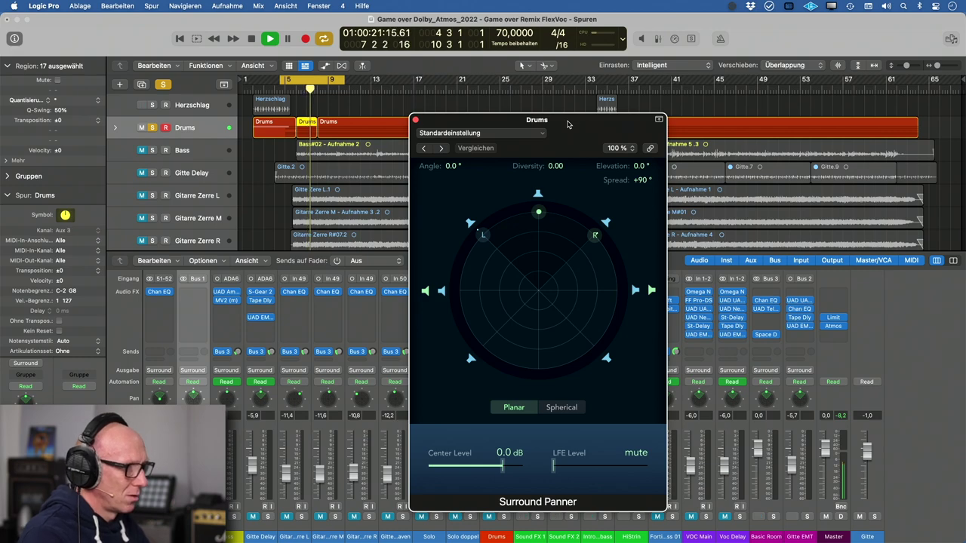
pyautogui.press('space')
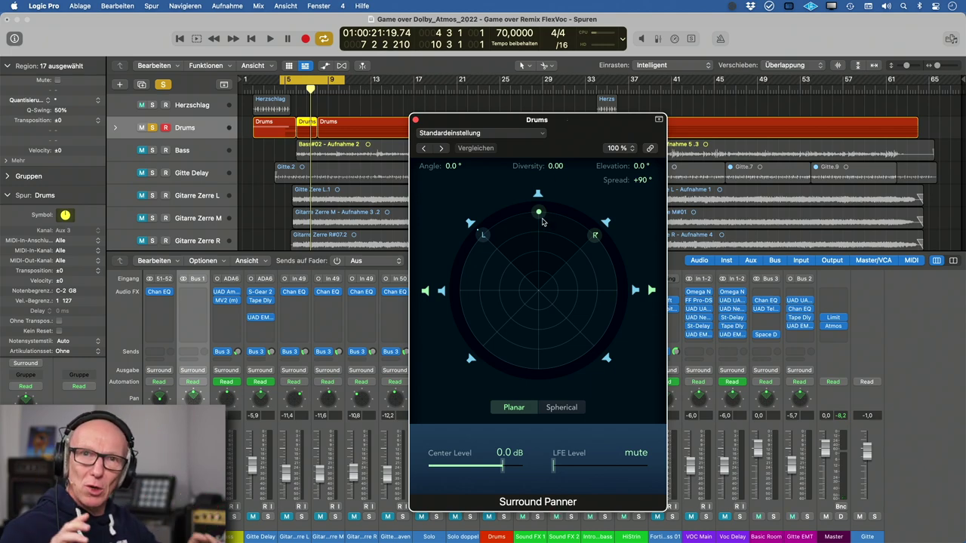
pyautogui.press('space')
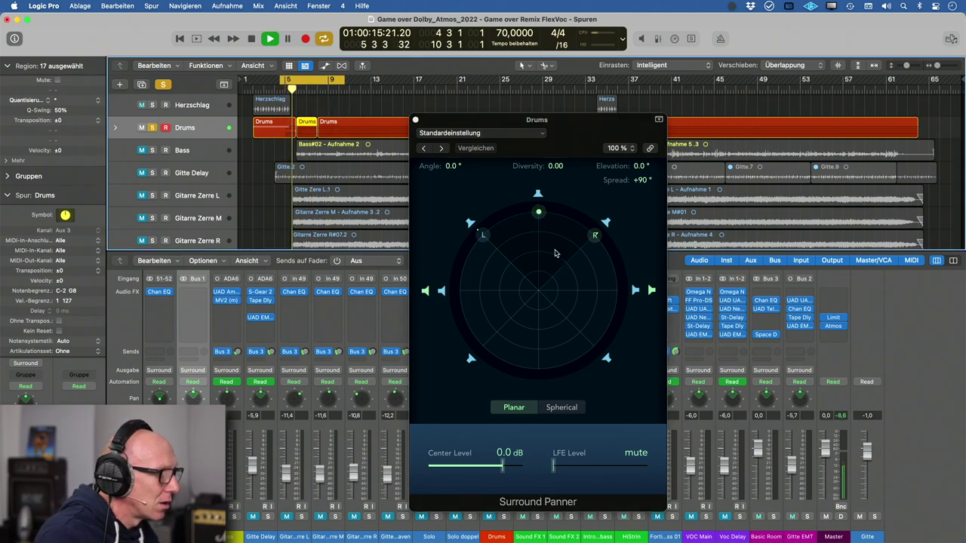
# - While the loop plays, pull the Drums source inward to 0.49 diversity at -0.5° and widen its spread to +118°
pyautogui.moveTo(538, 212); pyautogui.dragTo(537, 241)
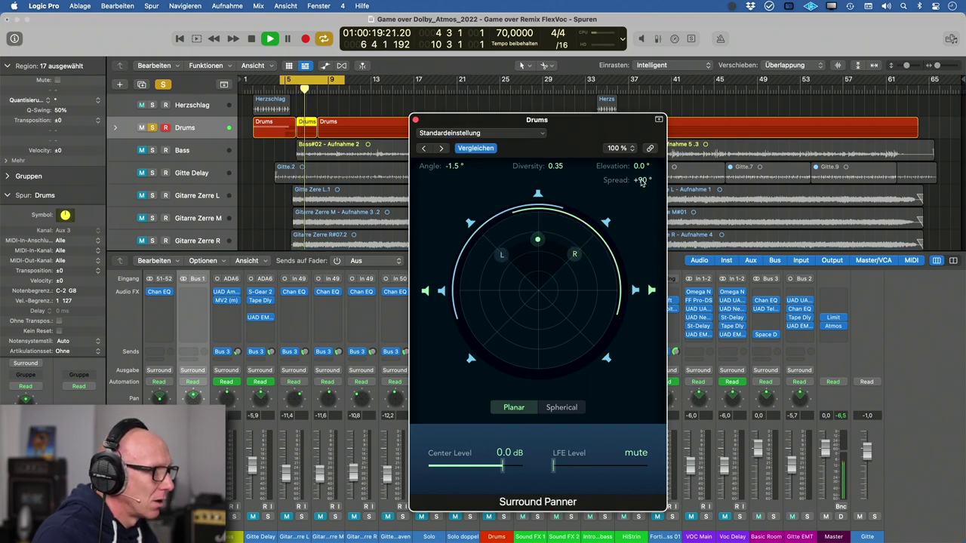
pyautogui.moveTo(642, 182); pyautogui.dragTo(642, 170)
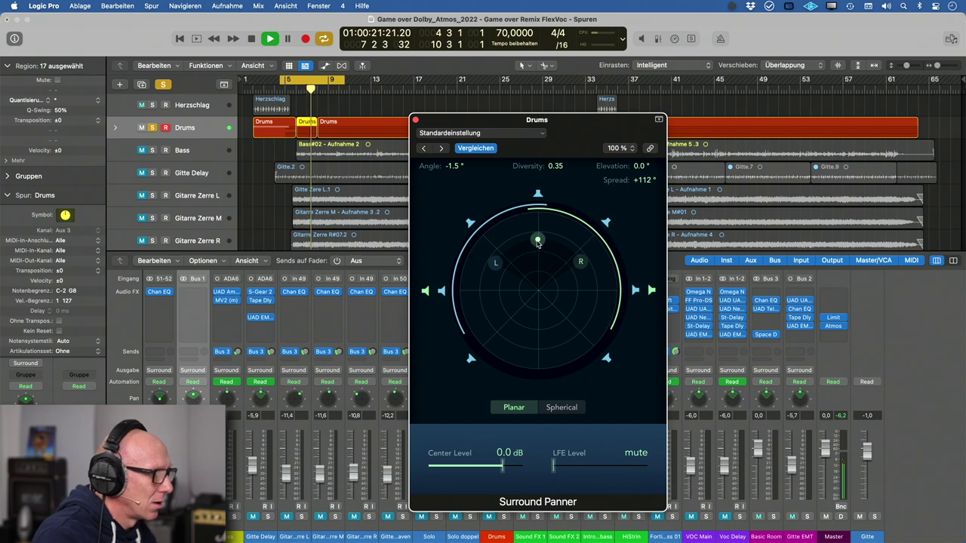
pyautogui.moveTo(538, 243); pyautogui.dragTo(539, 253)
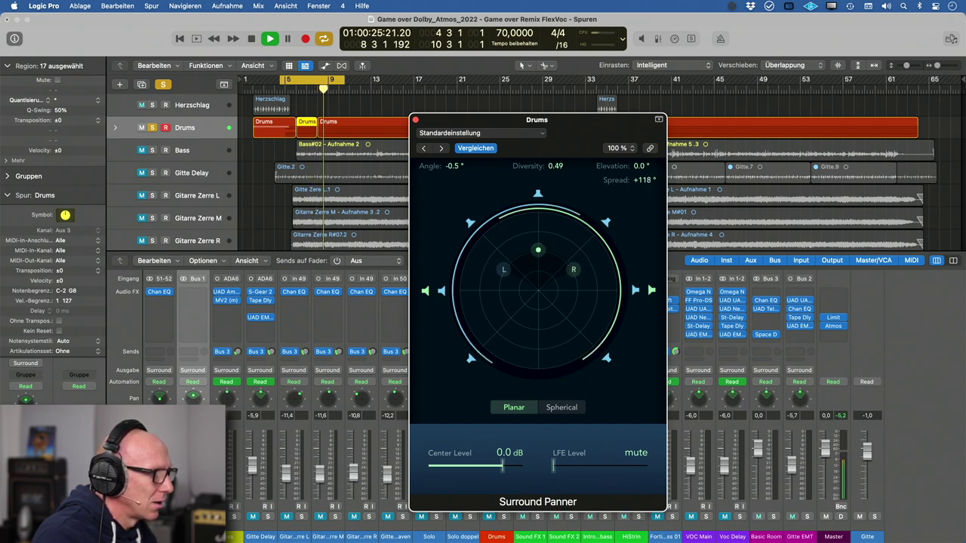
pyautogui.moveTo(644, 178); pyautogui.dragTo(643, 146)
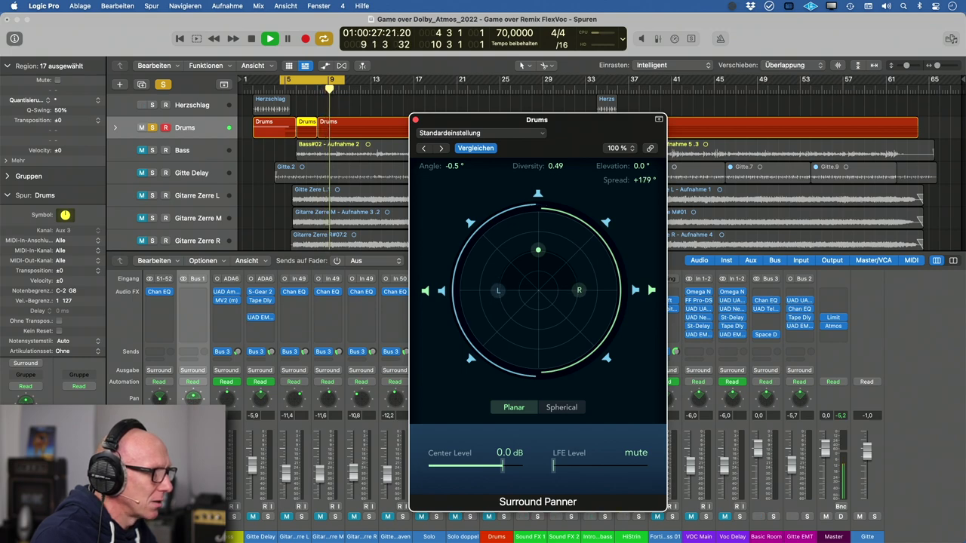
pyautogui.moveTo(643, 179); pyautogui.dragTo(644, 211)
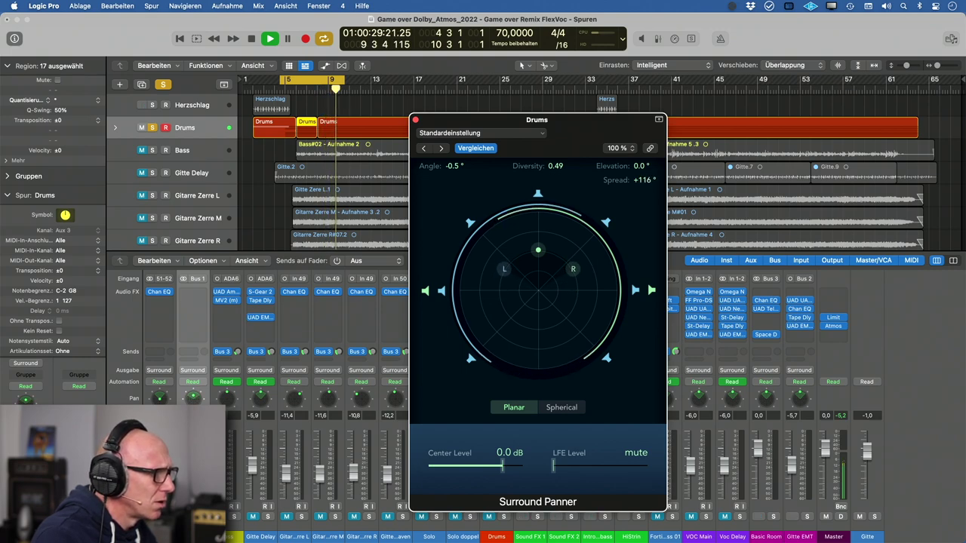
pyautogui.press('space')
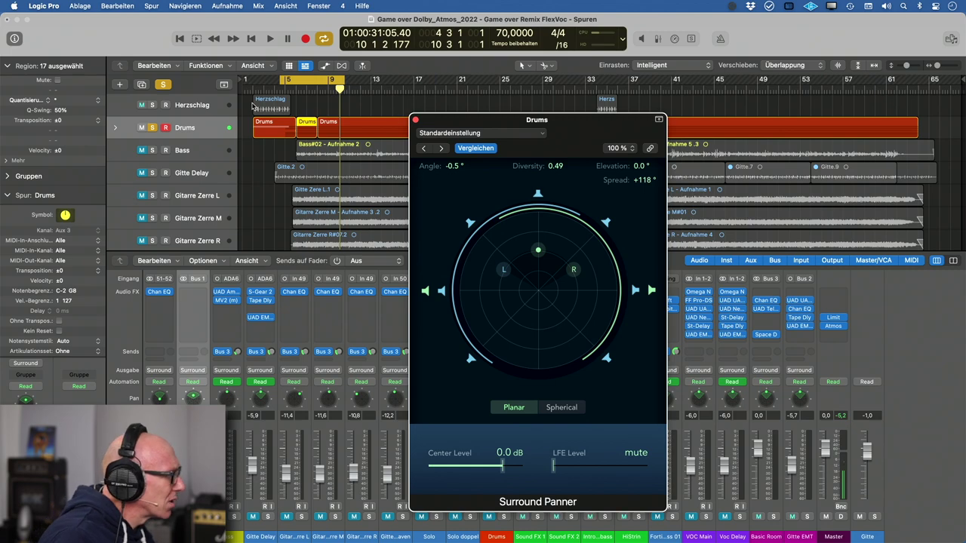
# - Take Drums out of solo and adjust its diversity to 0.44 while playing it with the other unmuted tracks
pyautogui.click(165, 86)
pyautogui.press('space')
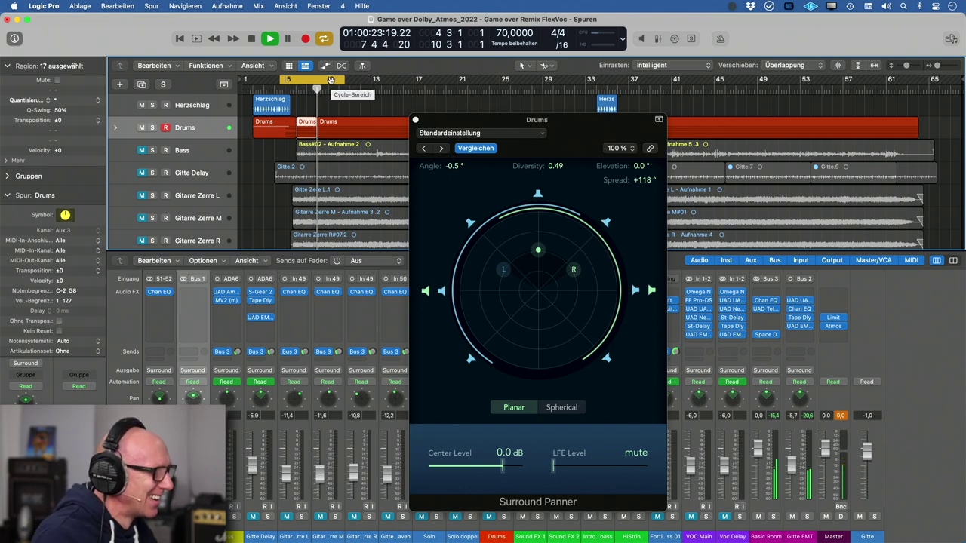
pyautogui.press('space')
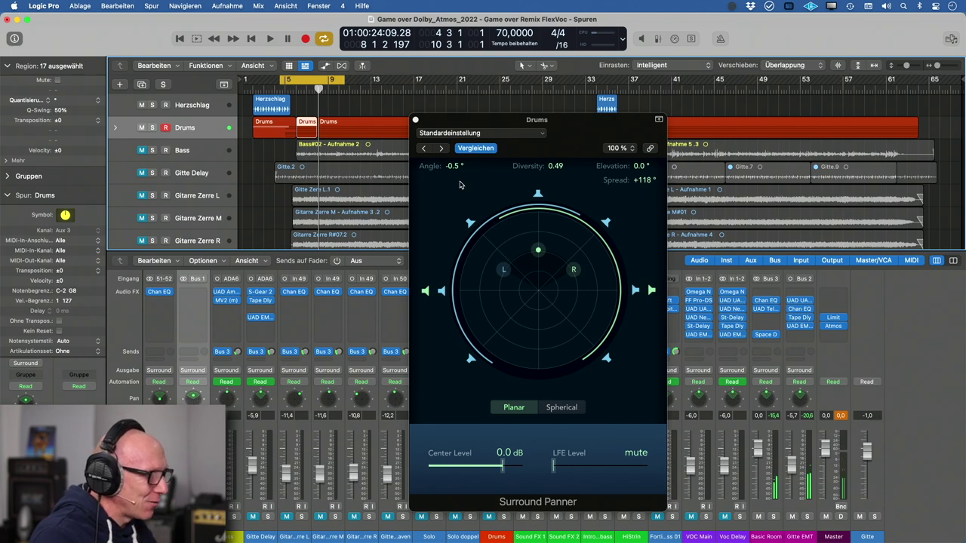
pyautogui.press('space')
pyautogui.moveTo(537, 252); pyautogui.dragTo(538, 240)
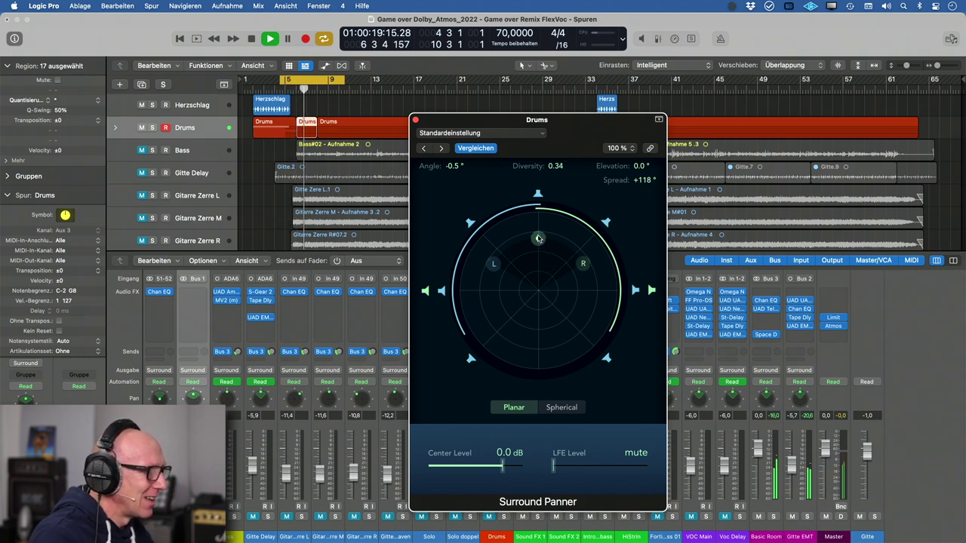
pyautogui.moveTo(538, 238); pyautogui.dragTo(538, 242)
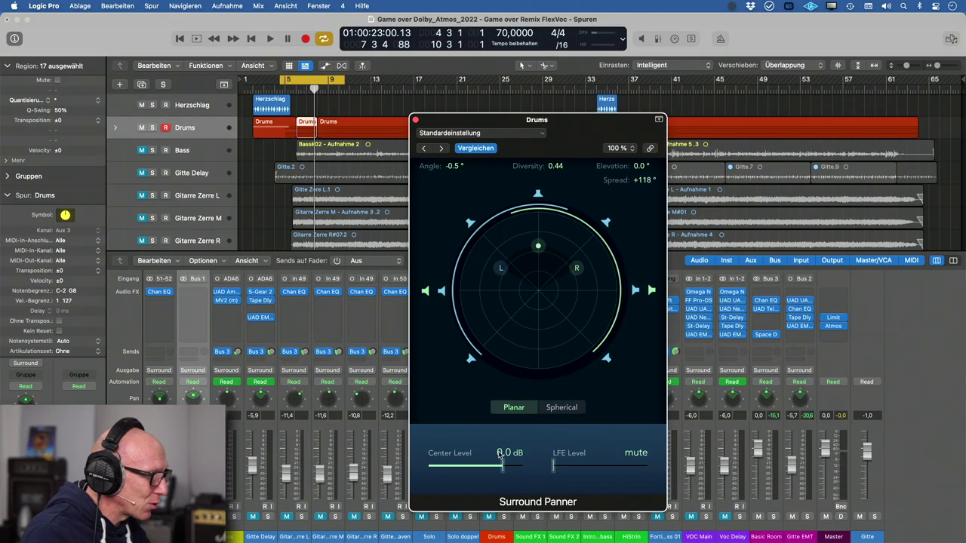
# - Raise the Drums panner's Center Level to +2.8 dB while playing the loop, stop playback and close the Surround Panner
pyautogui.press('space')
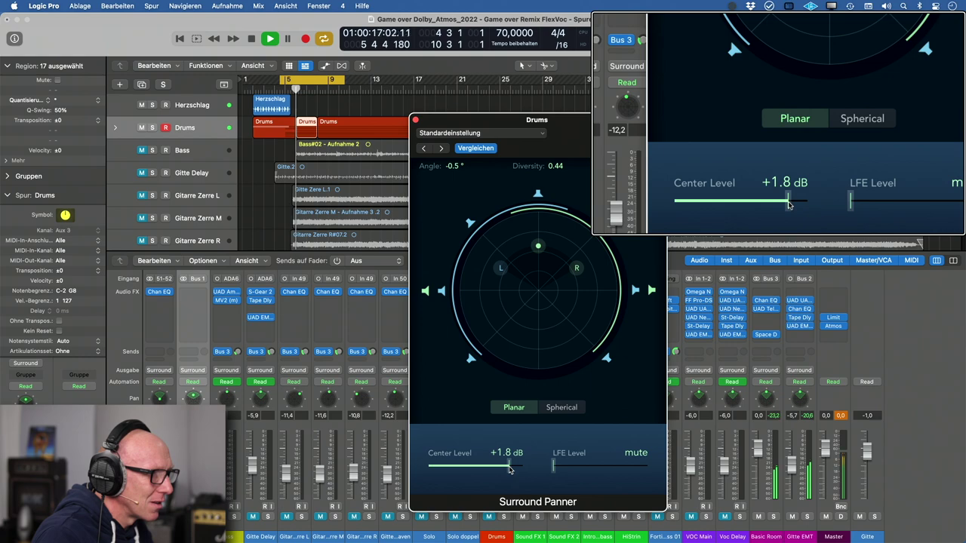
pyautogui.moveTo(508, 469); pyautogui.dragTo(491, 469)
pyautogui.moveTo(508, 471)
pyautogui.mouseDown()
pyautogui.moveTo(522, 472)
pyautogui.moveTo(512, 472)
pyautogui.mouseUp()
pyautogui.press('space')
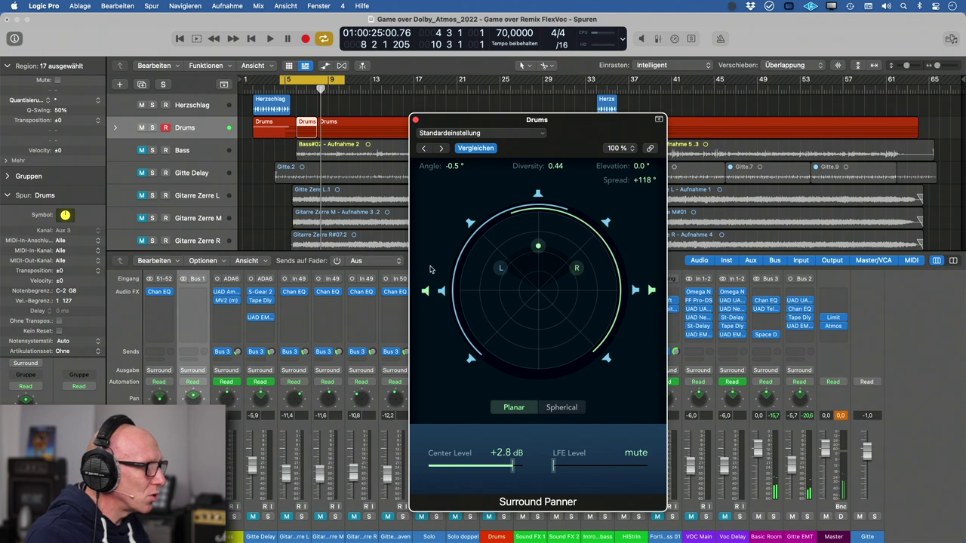
pyautogui.click(415, 121)
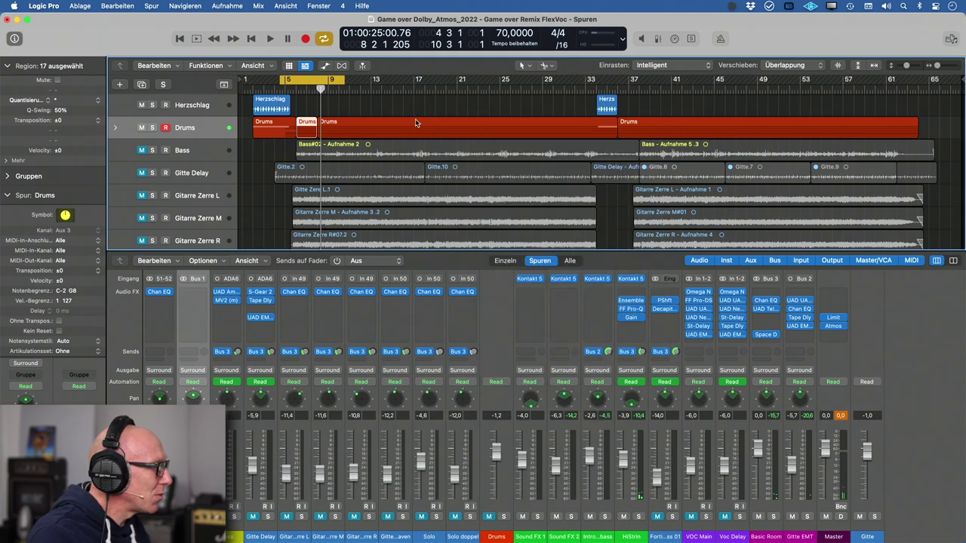
# - Unmute the Bass track and open its Surround Panner, placed clear of the track list
pyautogui.click(197, 149)
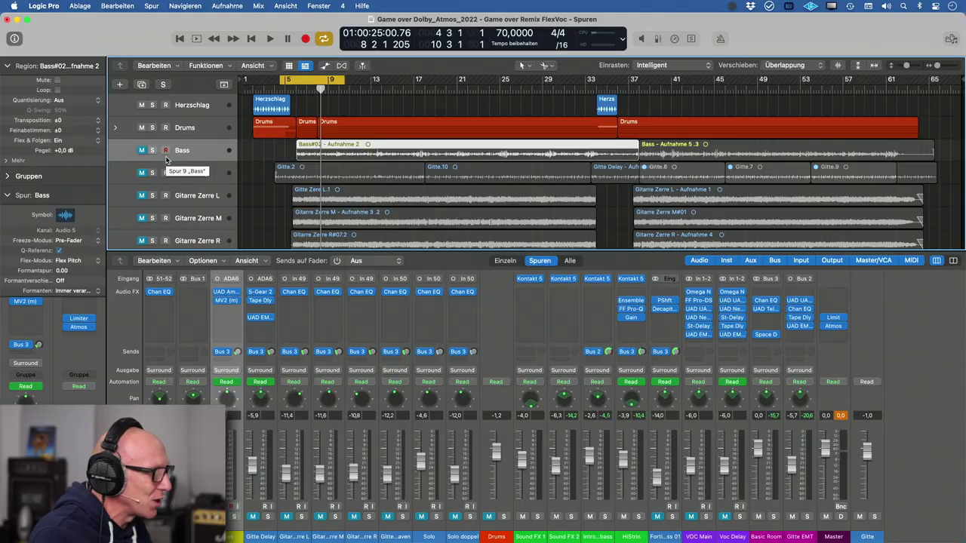
pyautogui.click(141, 151)
pyautogui.scroll(-1, 188, 150)
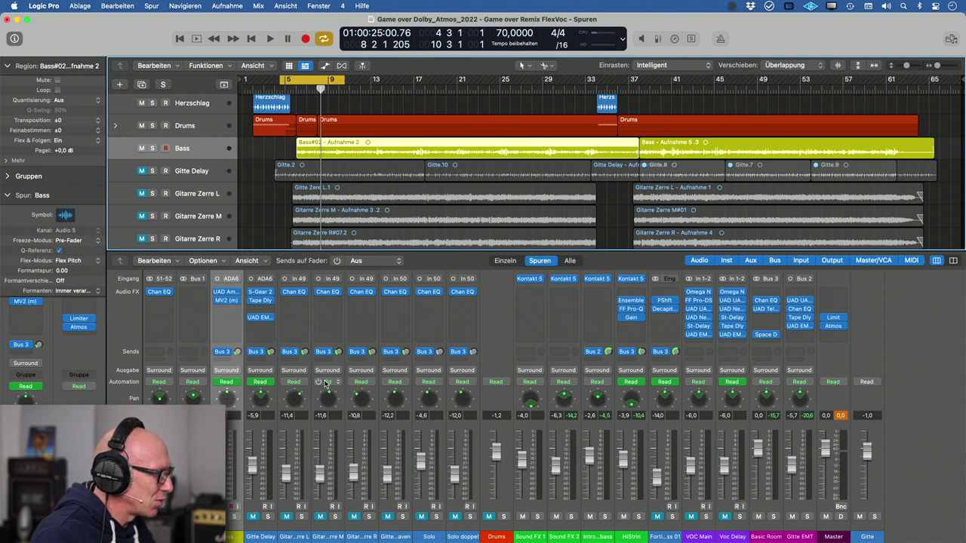
pyautogui.doubleClick(223, 397)
pyautogui.moveTo(435, 154); pyautogui.dragTo(681, 72)
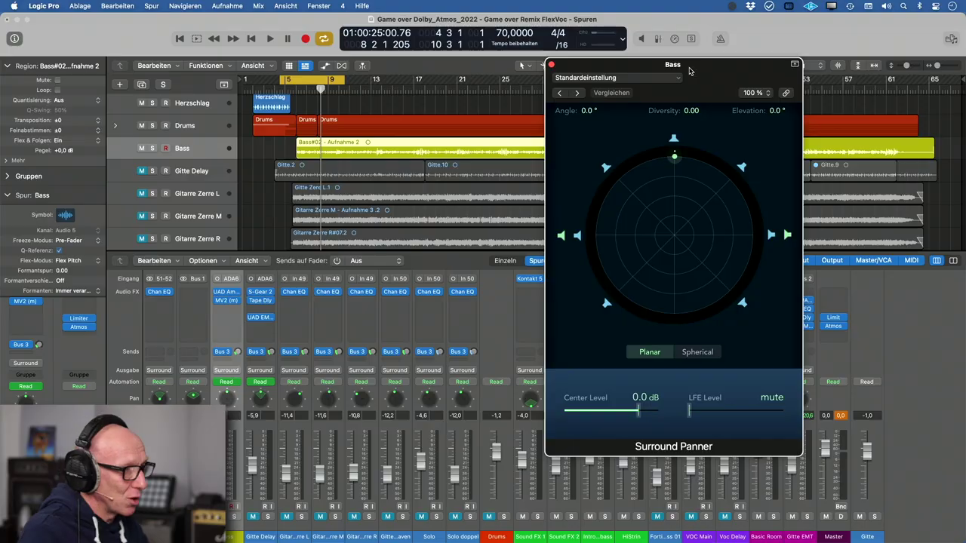
# - Play the mix with cycle mode off and pull the Bass source inward to 0.77 diversity at 0.0°
pyautogui.press('space')
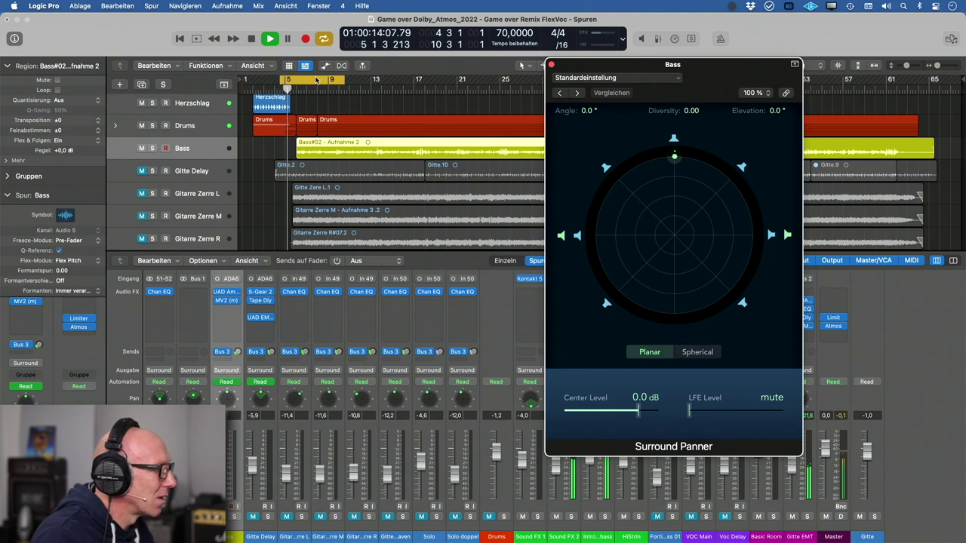
pyautogui.press('c')
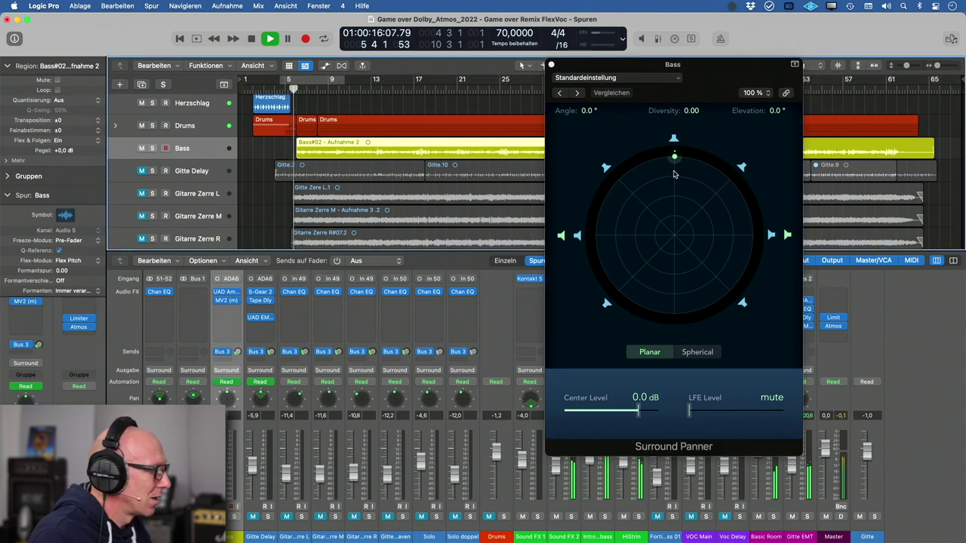
pyautogui.moveTo(674, 156); pyautogui.dragTo(675, 217)
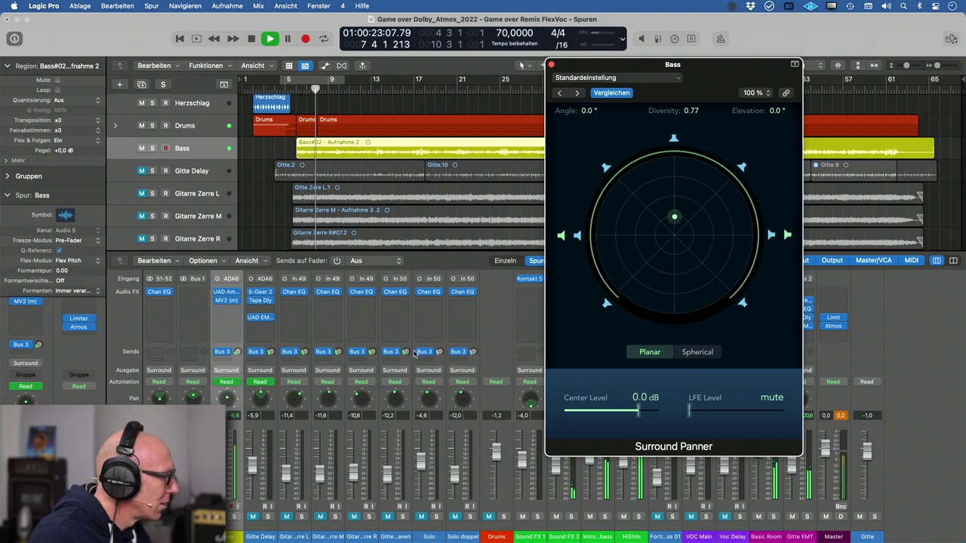
# - Raise the Power Soak of the Bass channel's UAD Ampeg B15N to -6.5 dB and close the plug-in
pyautogui.click(227, 298)
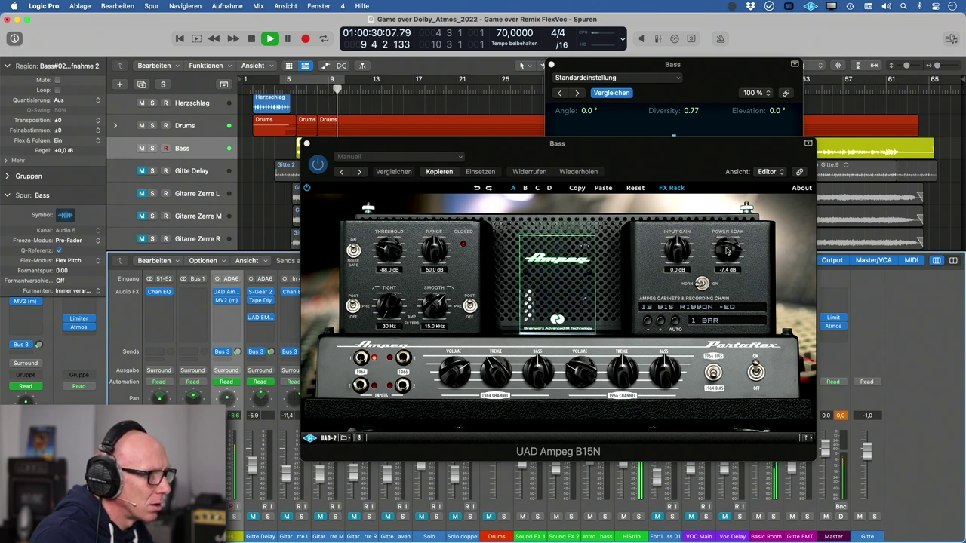
pyautogui.scroll(3, 727, 251)
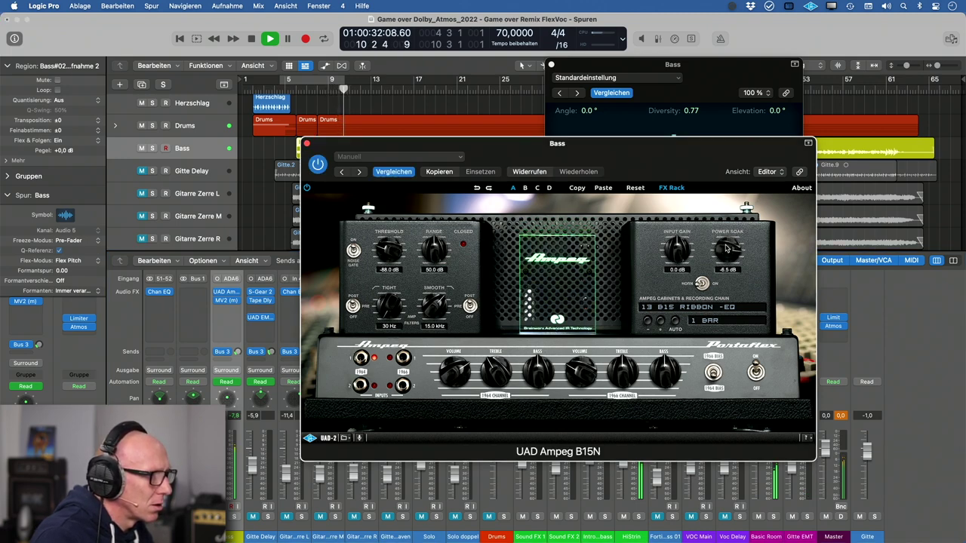
pyautogui.click(306, 145)
# - Set the Bass source to 0.61 diversity, reset its angle to 0.0°, stop playback and close its Surround Panner
pyautogui.moveTo(674, 216); pyautogui.dragTo(680, 206)
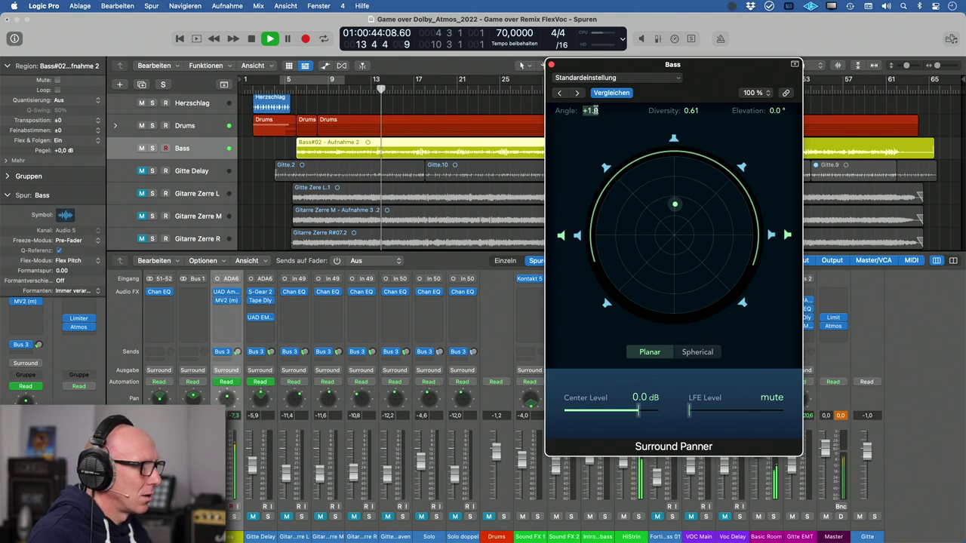
pyautogui.keyDown('alt'); pyautogui.click(593, 111); pyautogui.keyUp('alt')
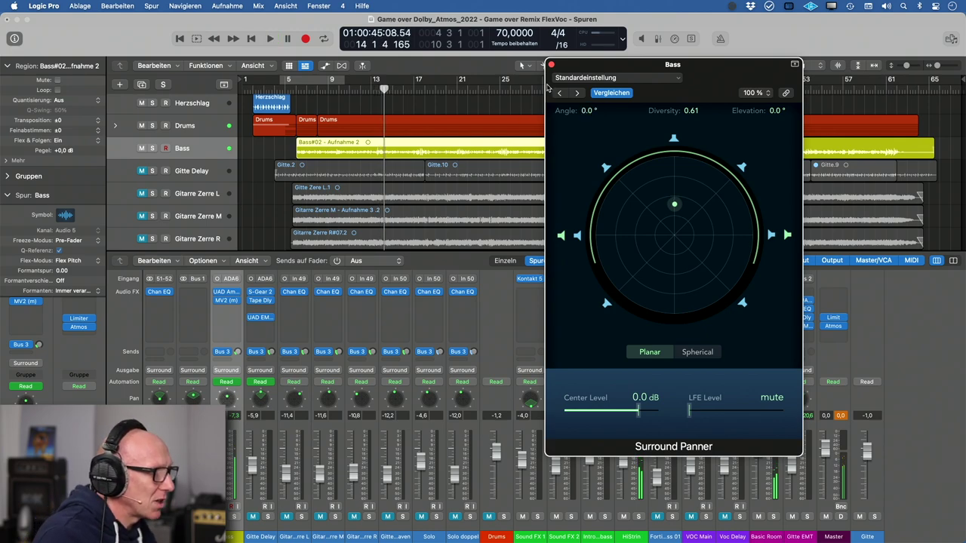
pyautogui.click(551, 66)
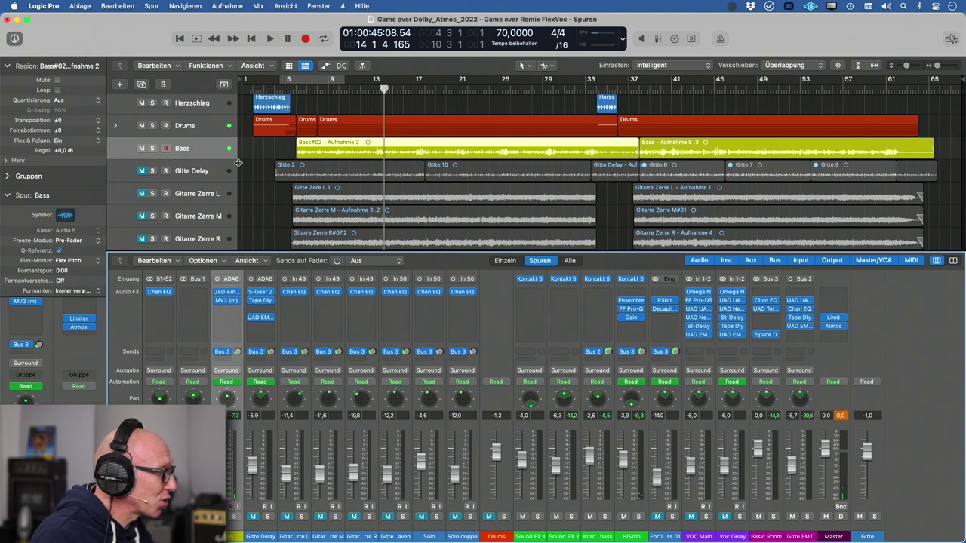
# - Unmute the Gitarre Zerre L track and play it together with the other unmuted tracks
pyautogui.scroll(-2, 237, 162)
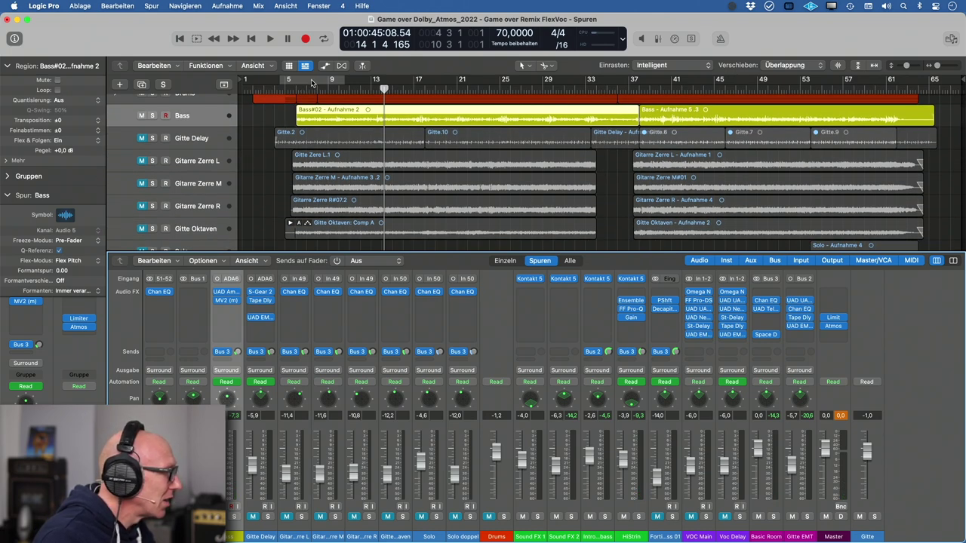
pyautogui.click(198, 184)
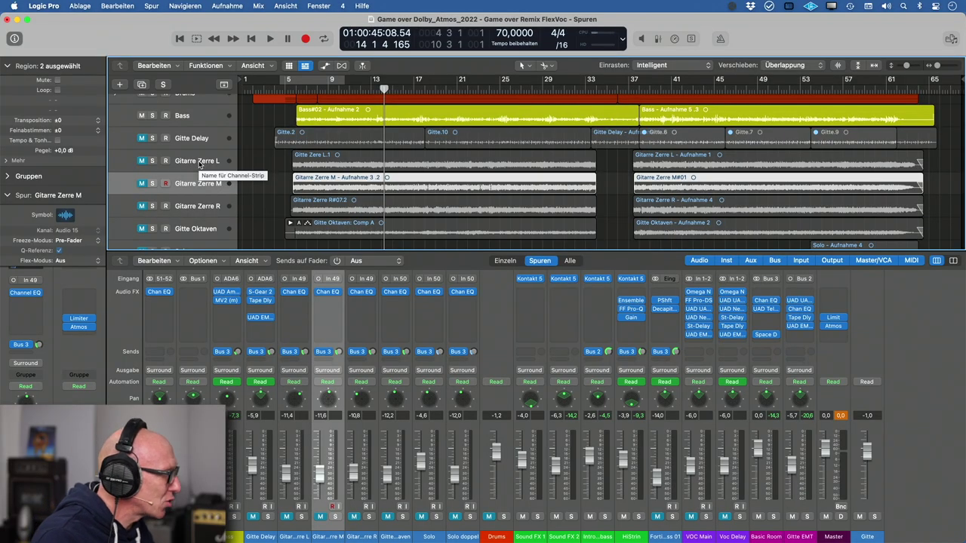
pyautogui.click(199, 162)
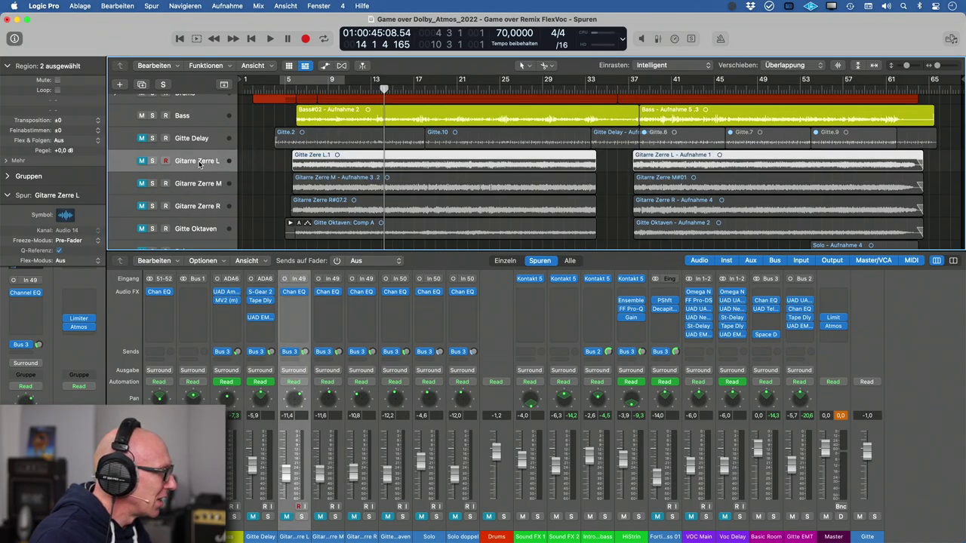
pyautogui.click(141, 161)
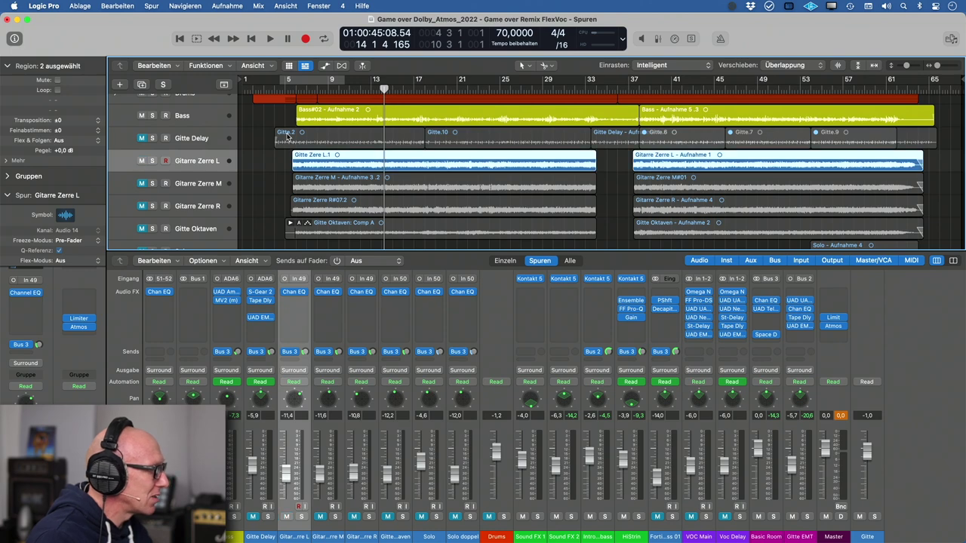
pyautogui.press('space')
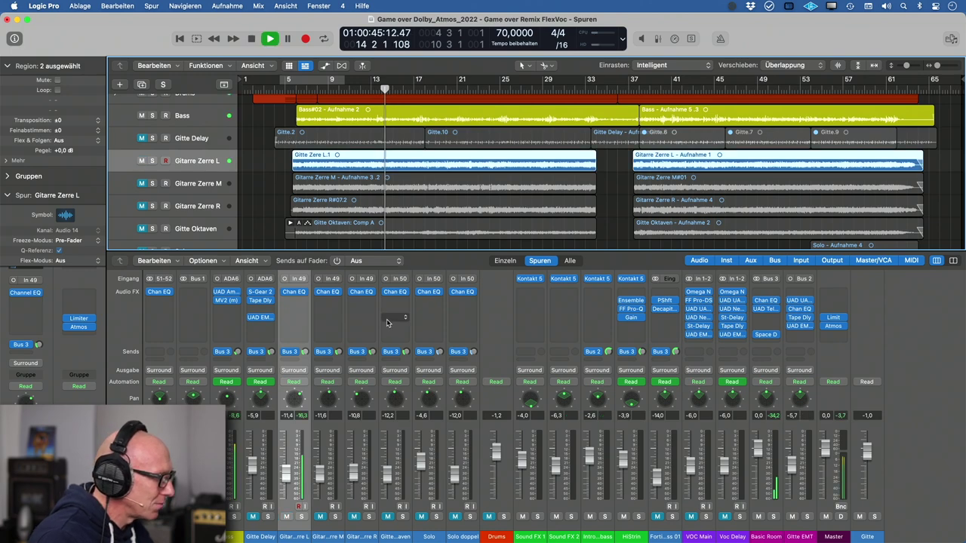
# - Position the Gitarre Zerre L source at +134.5° in its Surround Panner and raise the channel fader to -2.5 dB
pyautogui.doubleClick(295, 398)
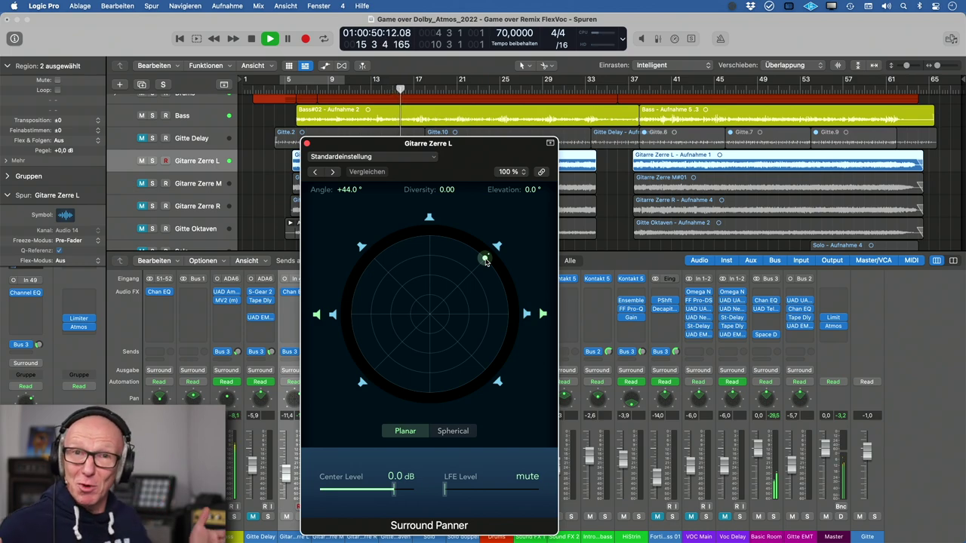
pyautogui.moveTo(485, 259); pyautogui.dragTo(485, 371)
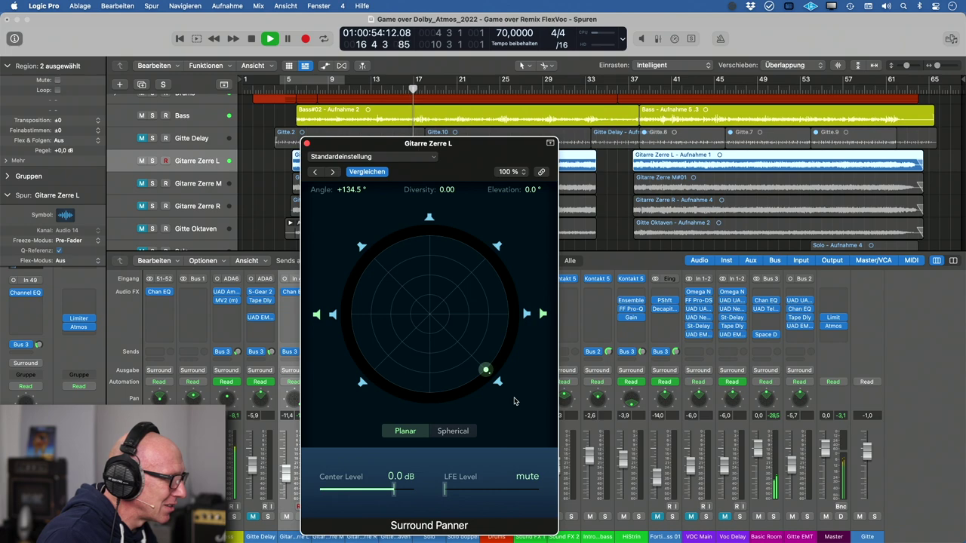
pyautogui.moveTo(465, 152); pyautogui.dragTo(630, 139)
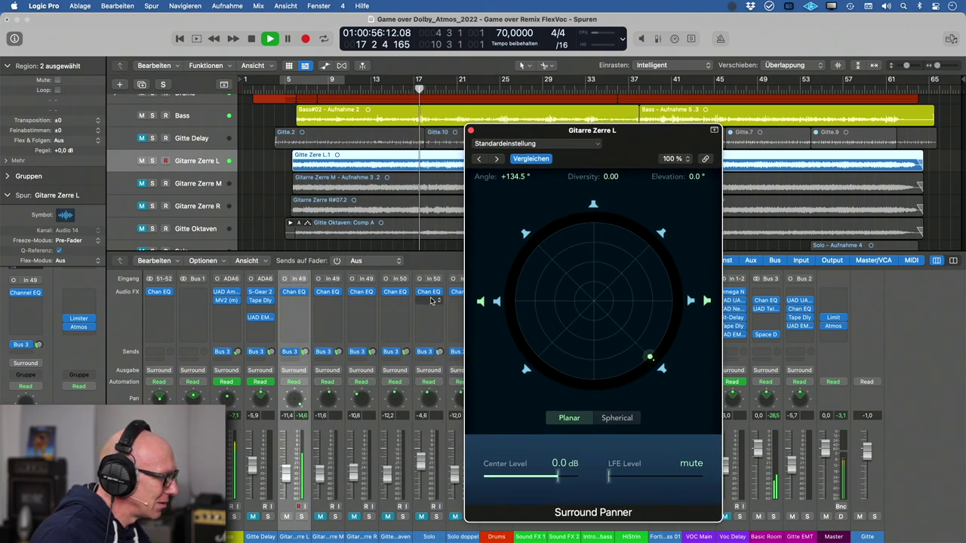
pyautogui.moveTo(284, 476); pyautogui.dragTo(285, 452)
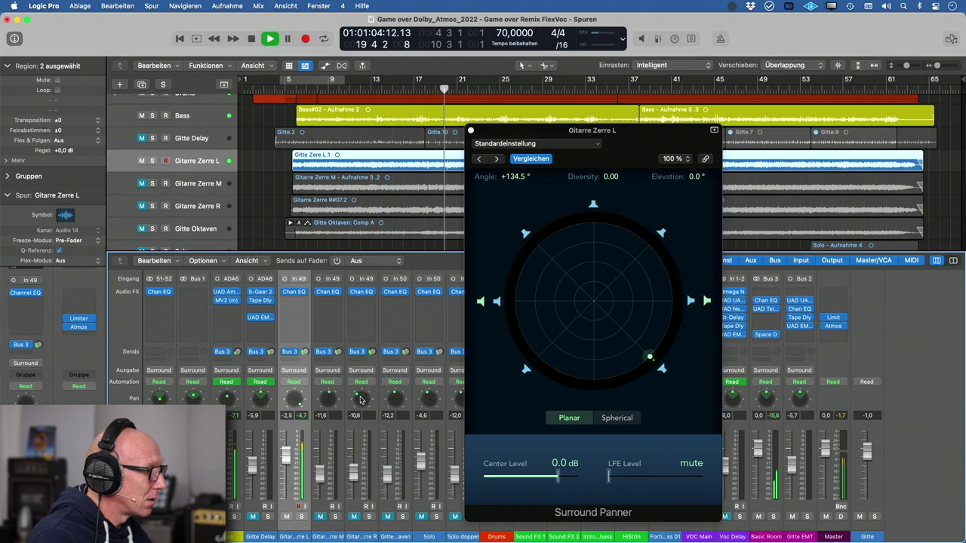
# - Position the Gitarre Zerre R source at -134.0°, unmute the track and raise its fader to -3.3 dB
pyautogui.doubleClick(362, 399)
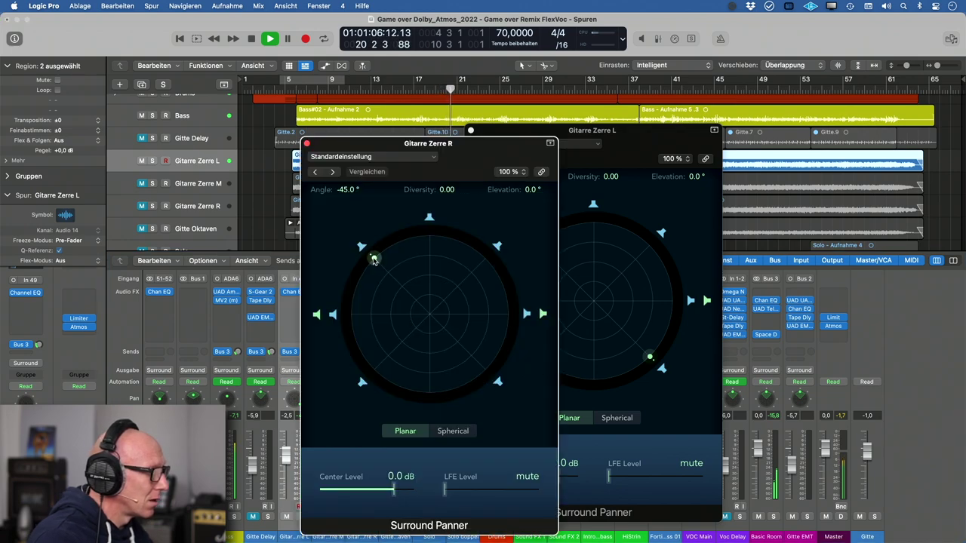
pyautogui.moveTo(374, 261); pyautogui.dragTo(362, 381)
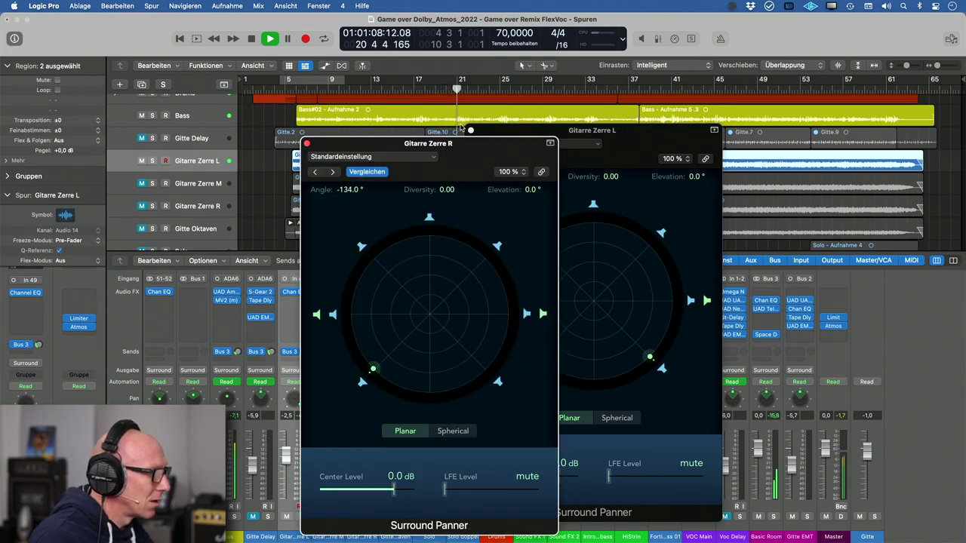
pyautogui.moveTo(464, 159); pyautogui.dragTo(562, 122)
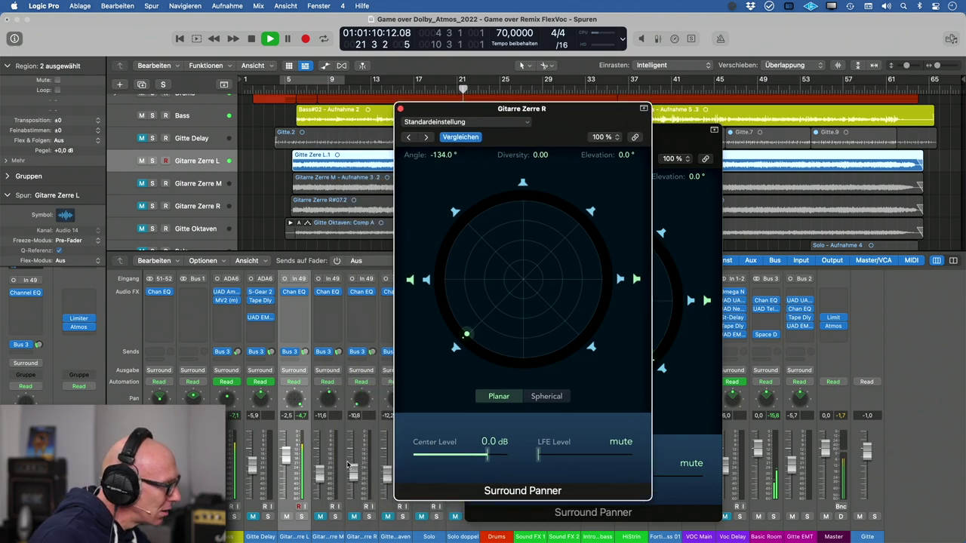
pyautogui.click(356, 516)
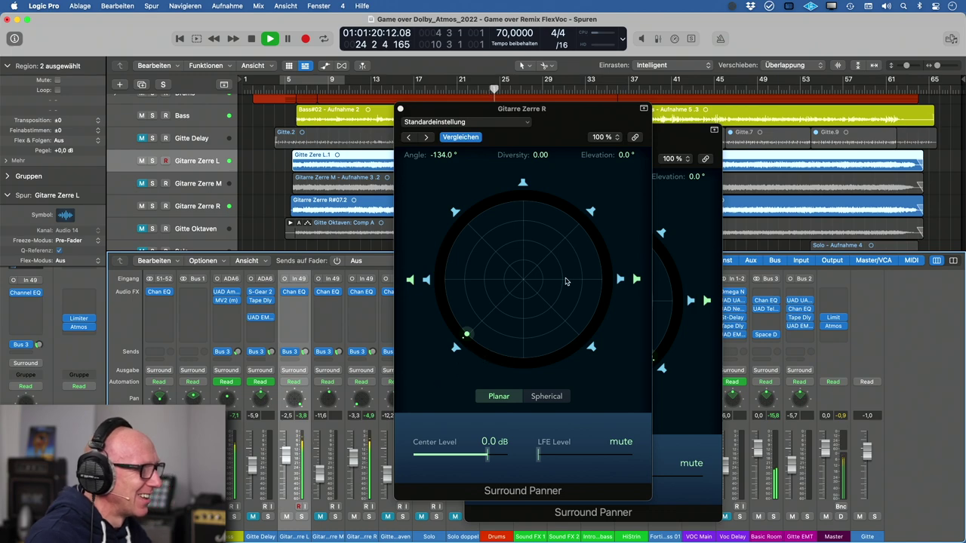
# - Shift Gitarre Zerre R to -115.5° and Gitarre Zerre L to +117.0°, stop playback and close both Surround Panners
pyautogui.moveTo(466, 334); pyautogui.dragTo(445, 318)
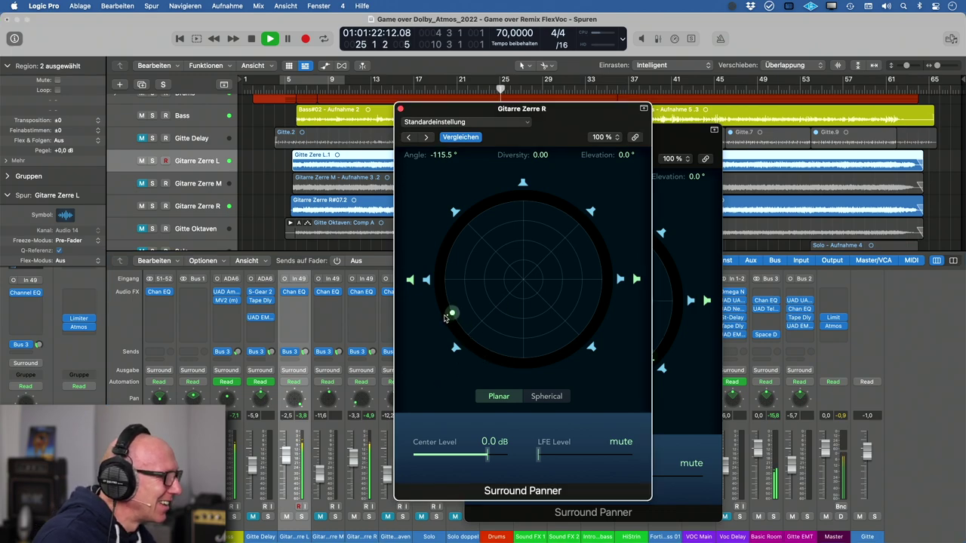
pyautogui.moveTo(592, 120); pyautogui.dragTo(527, 118)
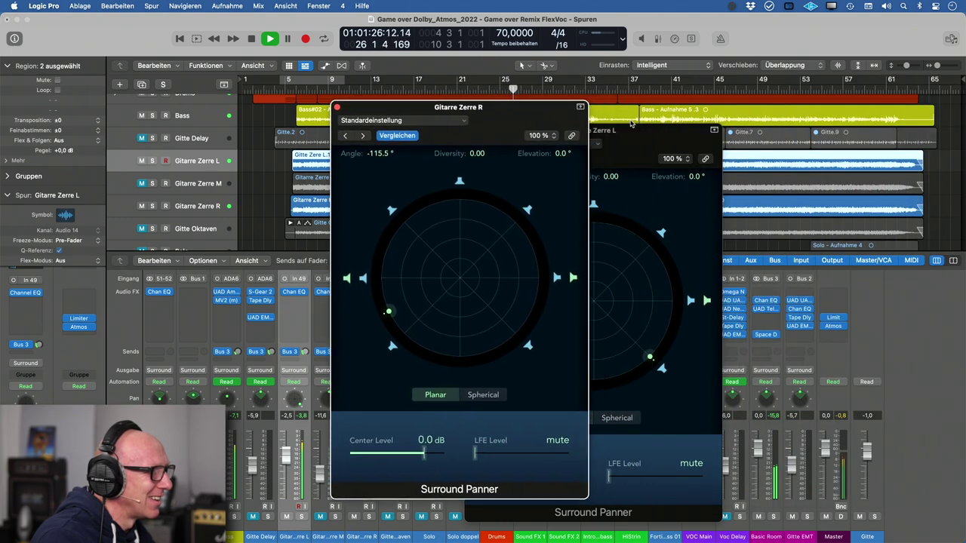
pyautogui.moveTo(662, 129); pyautogui.dragTo(792, 105)
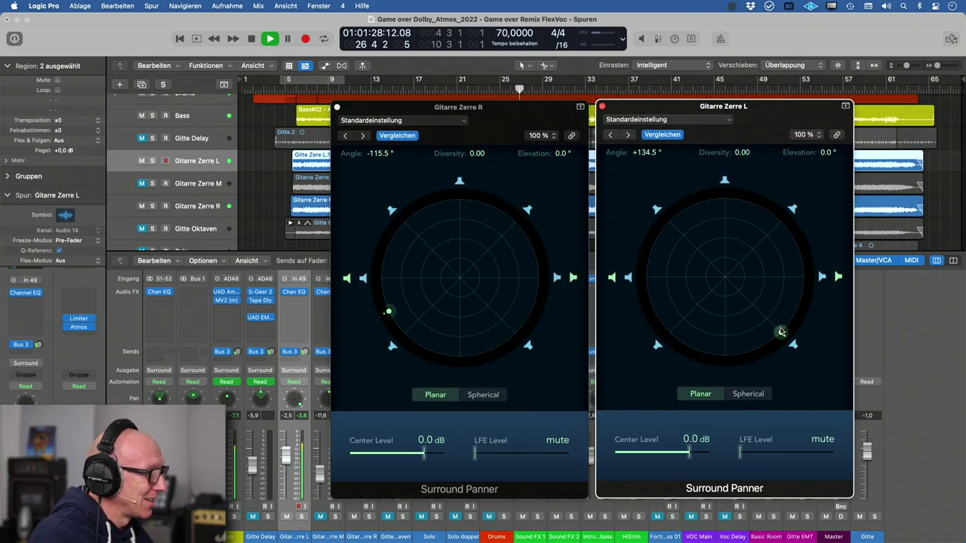
pyautogui.moveTo(781, 332); pyautogui.dragTo(804, 317)
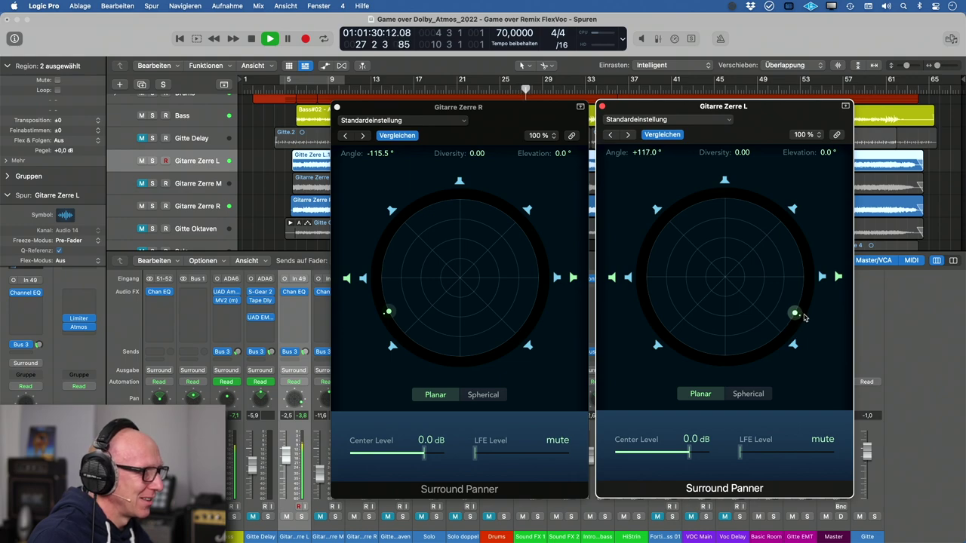
pyautogui.click(336, 107)
pyautogui.click(601, 106)
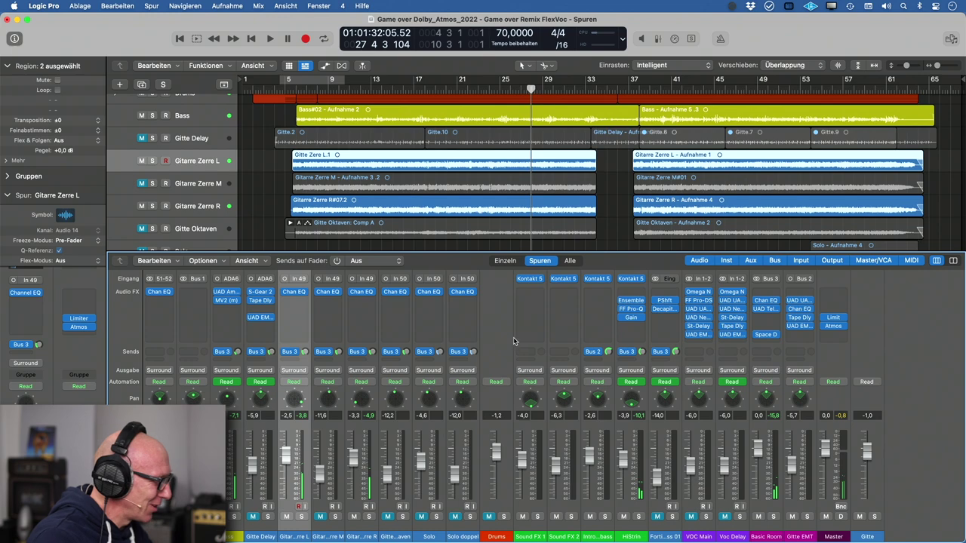
# - Unmute Gitarre Zerre M, play the mix and pull its surround source inward to +8.0° with 0.55 diversity
pyautogui.click(320, 516)
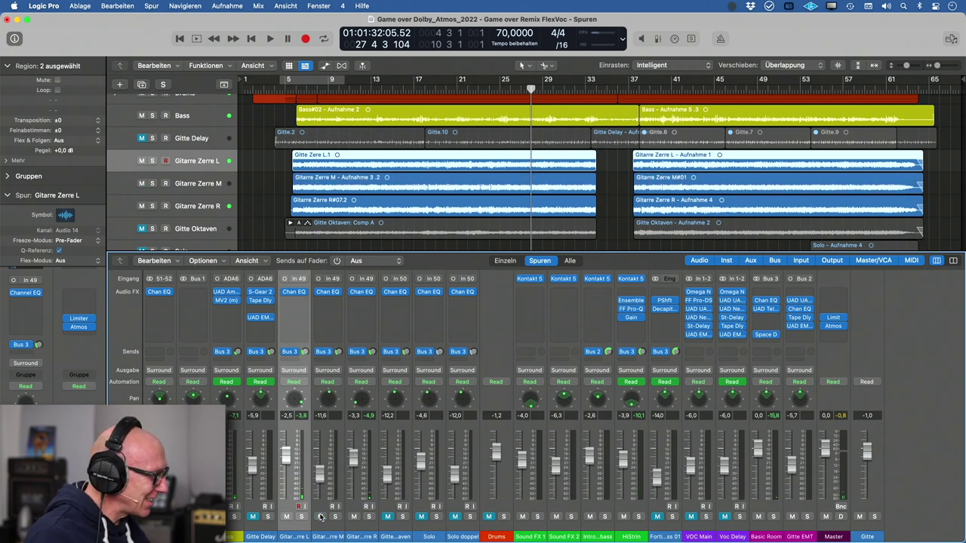
pyautogui.press('space')
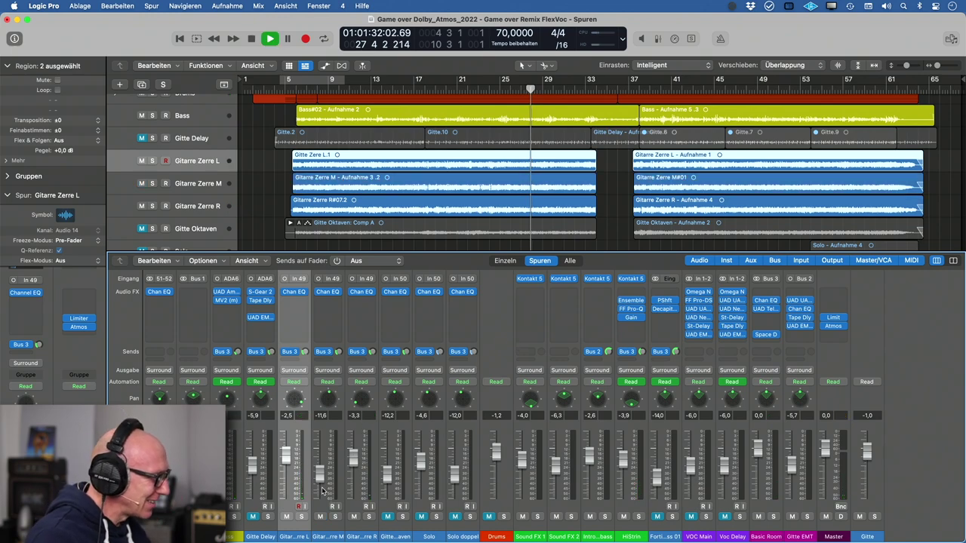
pyautogui.doubleClick(328, 400)
pyautogui.moveTo(441, 236); pyautogui.dragTo(435, 282)
pyautogui.moveTo(453, 156); pyautogui.dragTo(592, 128)
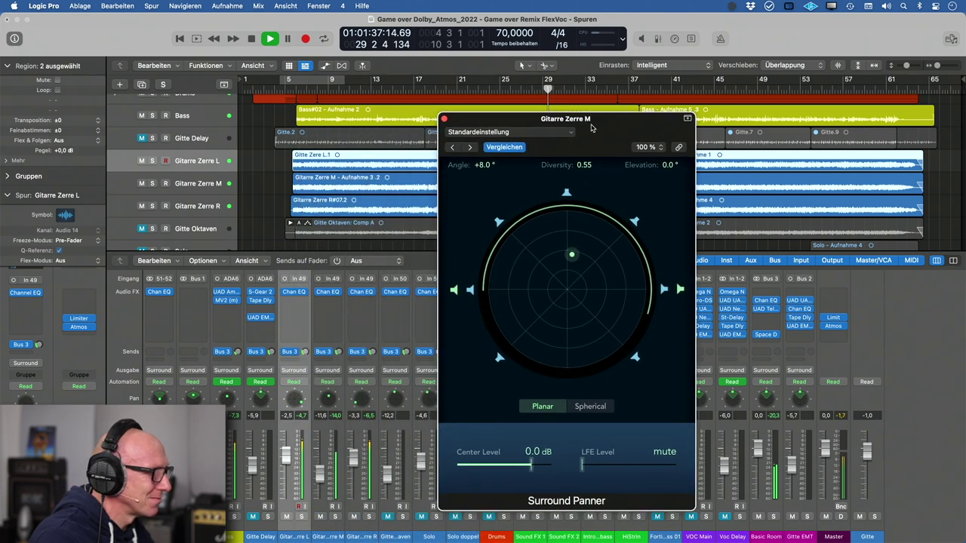
# - Raise Gitarre Zerre M to -5.6 dB, set its source to +0.5° with 0.51 diversity, stop playback and close its Surround Panner
pyautogui.moveTo(328, 469); pyautogui.dragTo(328, 463)
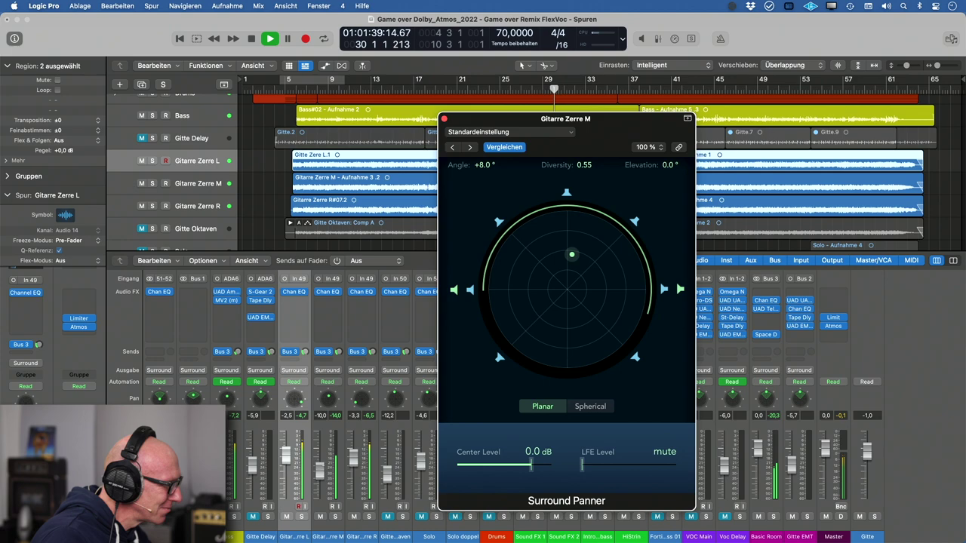
pyautogui.moveTo(571, 254)
pyautogui.mouseDown()
pyautogui.moveTo(553, 276)
pyautogui.moveTo(571, 258)
pyautogui.moveTo(570, 238)
pyautogui.moveTo(570, 253)
pyautogui.mouseUp()
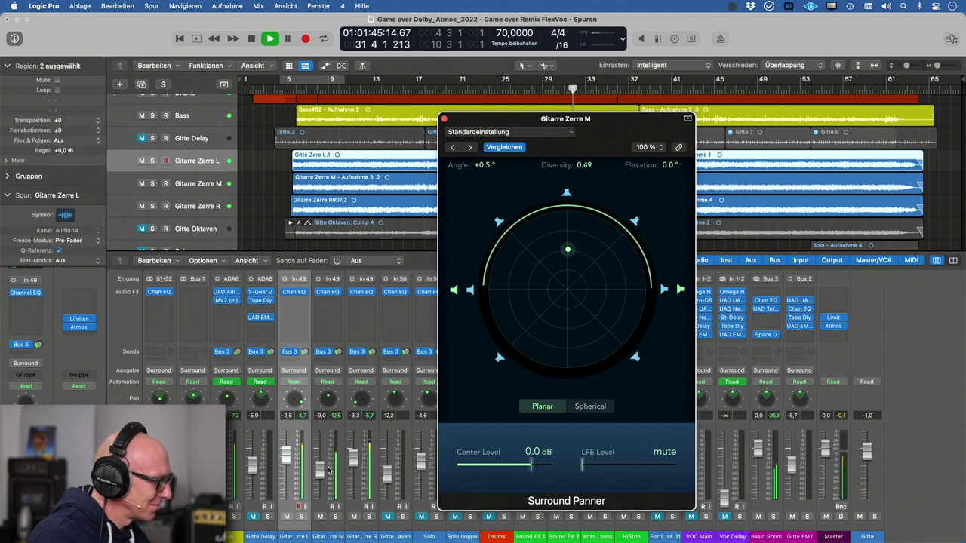
pyautogui.moveTo(321, 473); pyautogui.dragTo(320, 465)
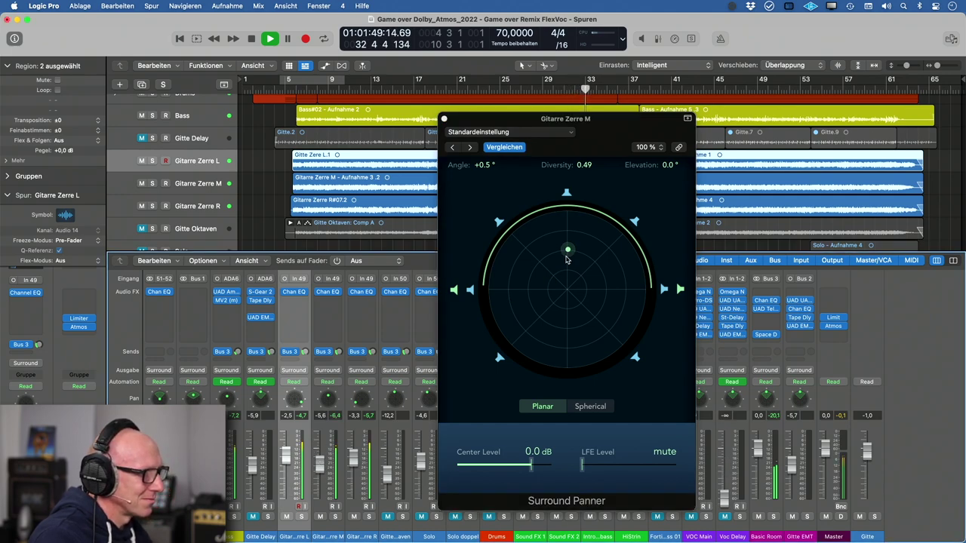
pyautogui.moveTo(567, 252); pyautogui.dragTo(566, 253)
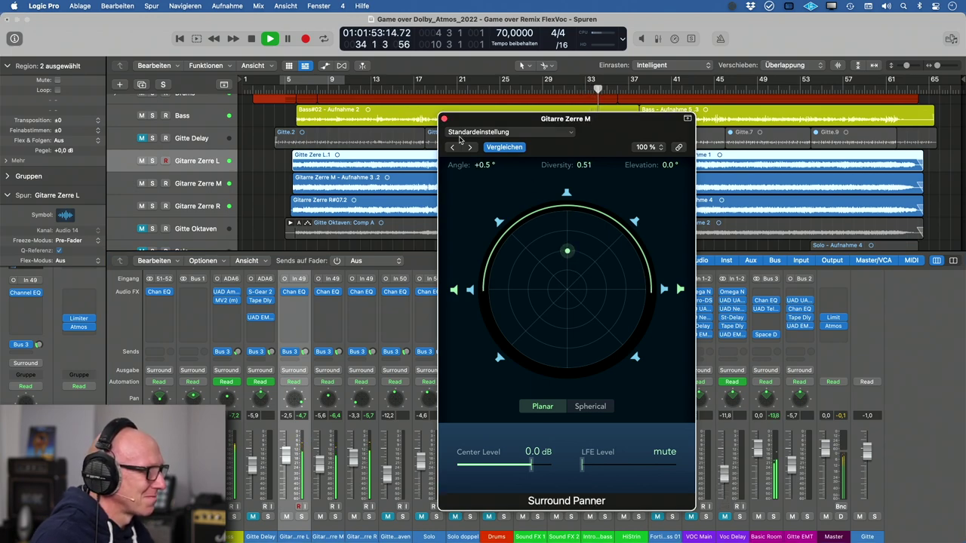
pyautogui.press('space')
pyautogui.click(444, 120)
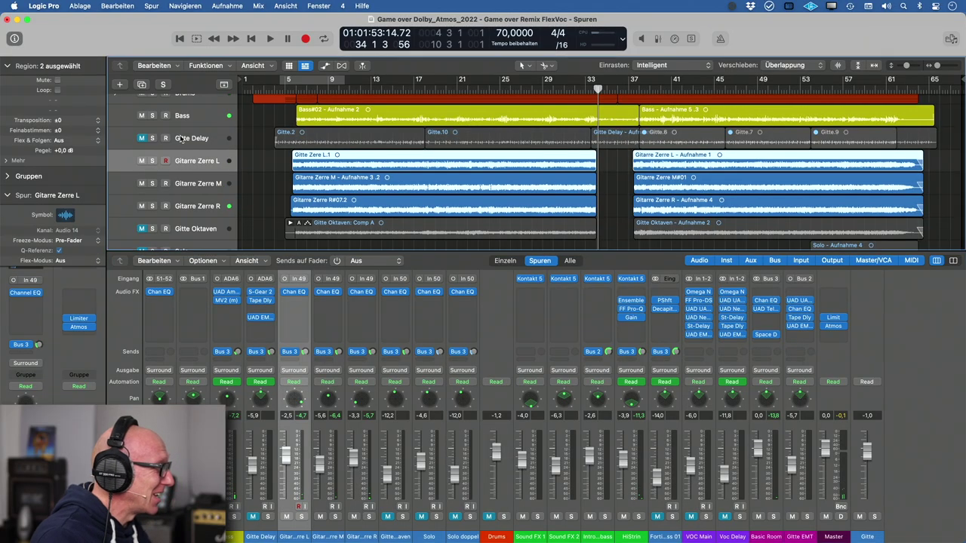
# - Unmute and solo Gitte Delay, audition it with cycle mode on, take it out of solo and open its Surround Panner
pyautogui.click(177, 139)
pyautogui.click(153, 138)
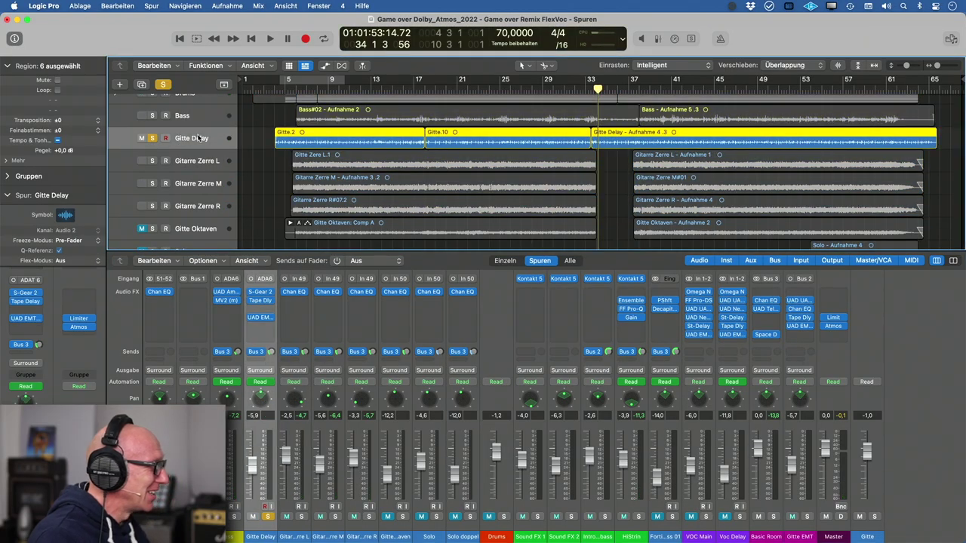
pyautogui.press('space')
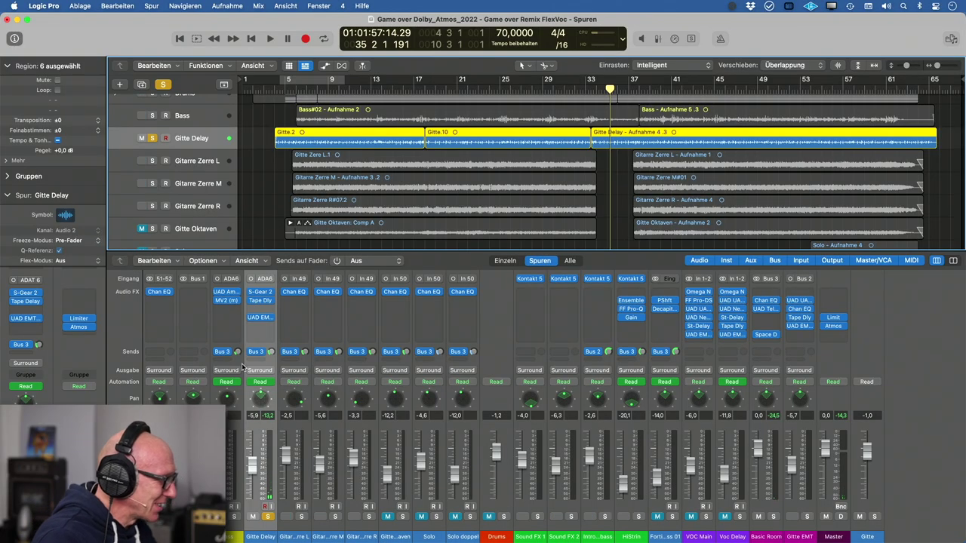
pyautogui.click(319, 88)
pyautogui.press('space')
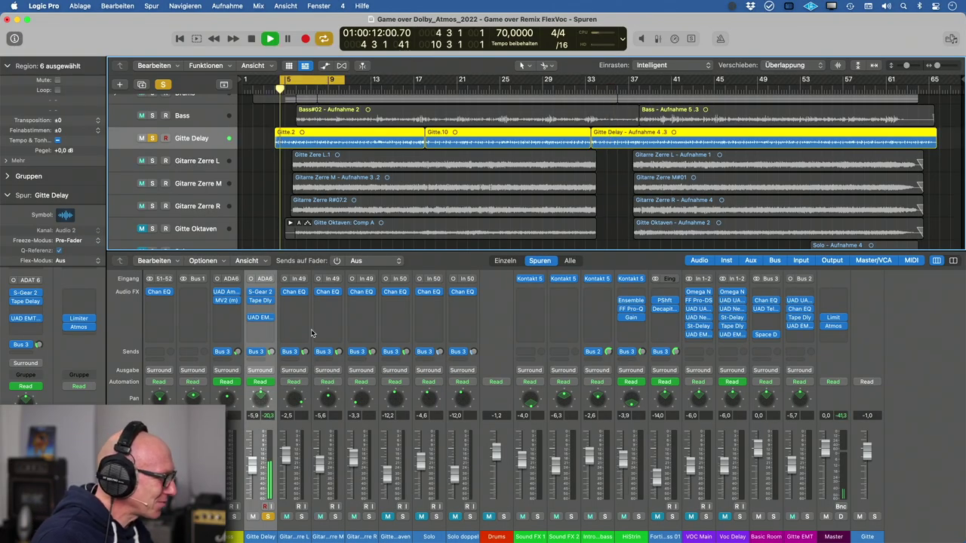
pyautogui.doubleClick(261, 400)
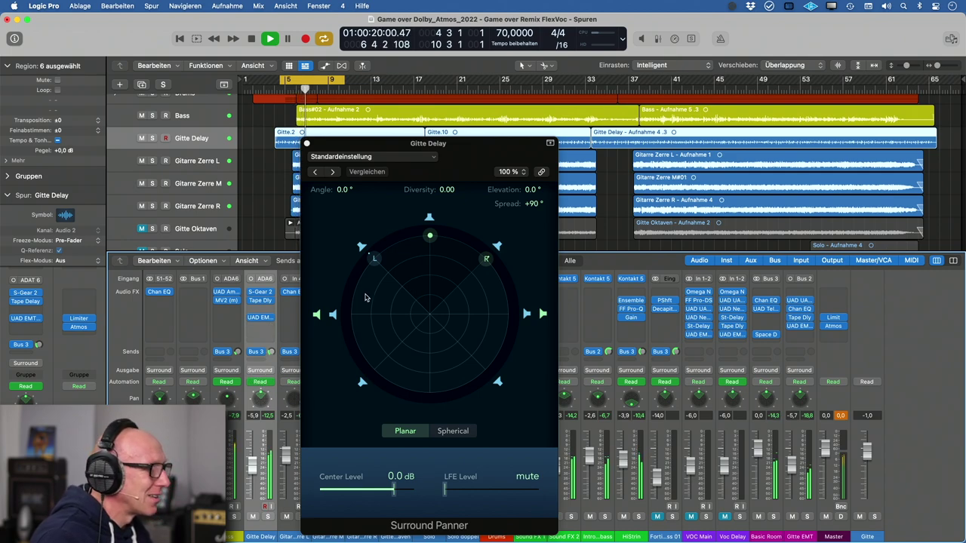
# - Widen the stereo spread of the Gitte Delay source to +179°, move its panner window aside and stop playback
pyautogui.moveTo(487, 260); pyautogui.dragTo(559, 312)
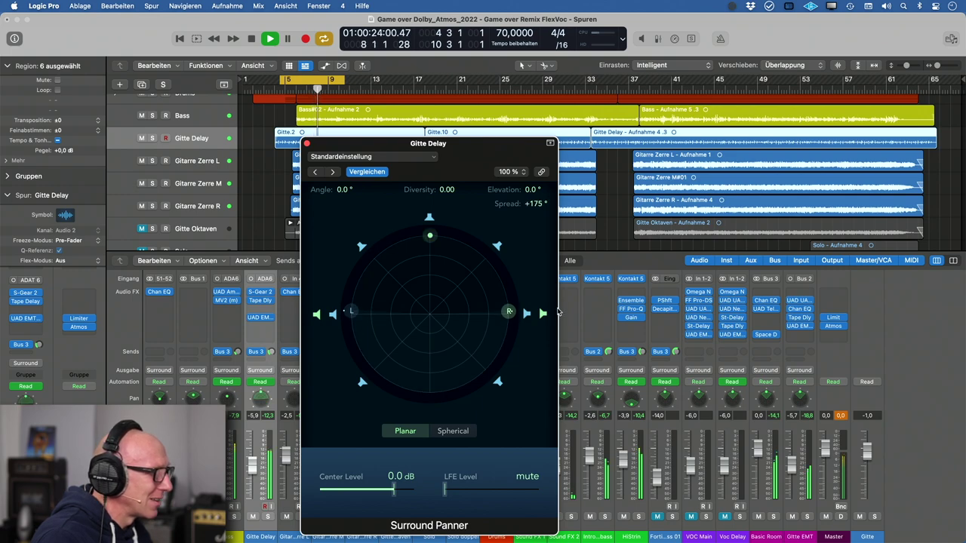
pyautogui.doubleClick(535, 203)
pyautogui.write('179')
pyautogui.press('Return')
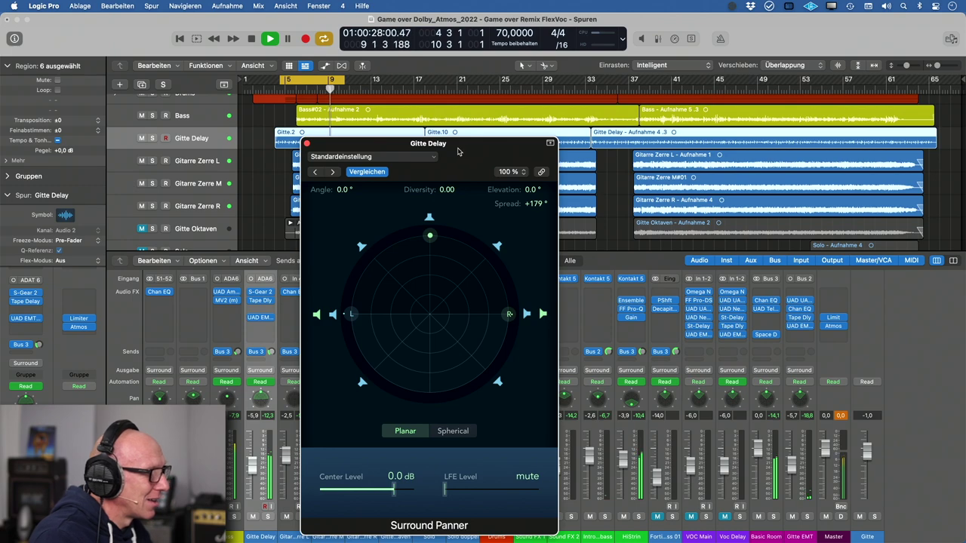
pyautogui.moveTo(457, 152); pyautogui.dragTo(617, 139)
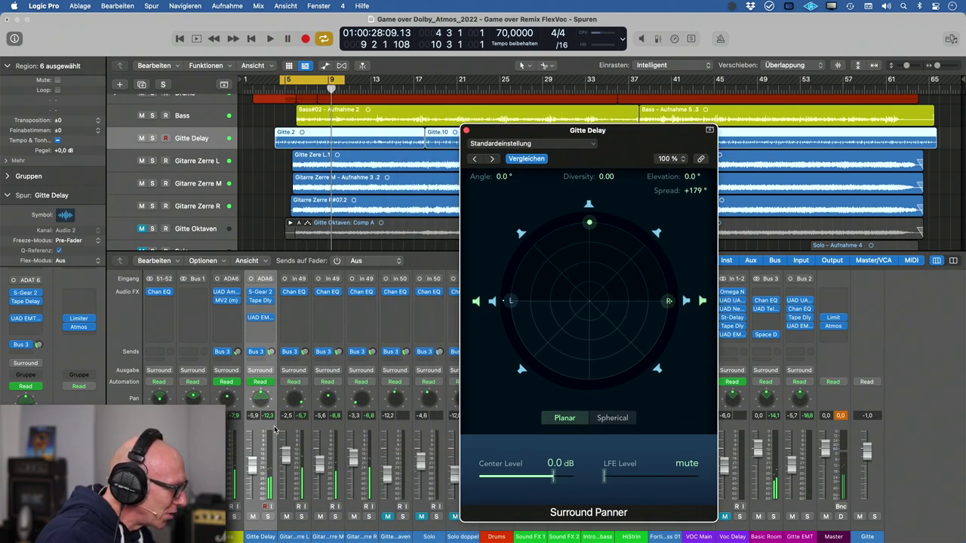
# - Solo Gitte Delay during playback, compare its spread and set it to +90°
pyautogui.click(268, 517)
pyautogui.press('space')
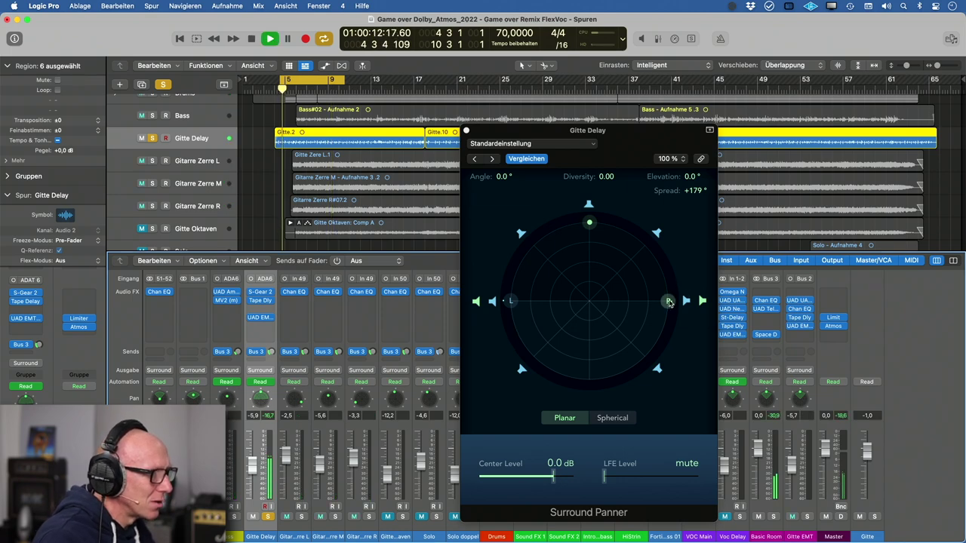
pyautogui.moveTo(668, 301); pyautogui.dragTo(691, 269)
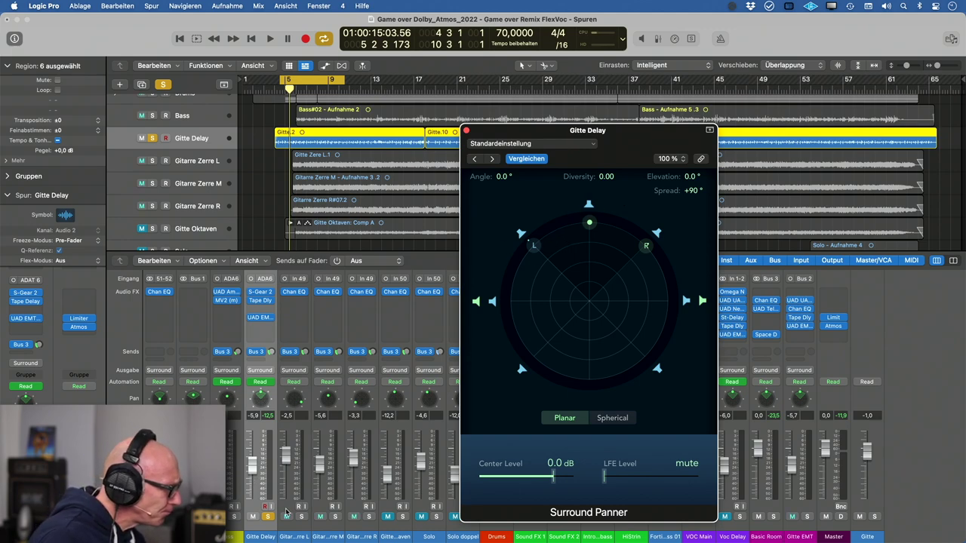
# - Unsolo Gitte Delay, play the mix and pull its source inward to 0.27 diversity at +0.5°
pyautogui.click(267, 516)
pyautogui.press('space')
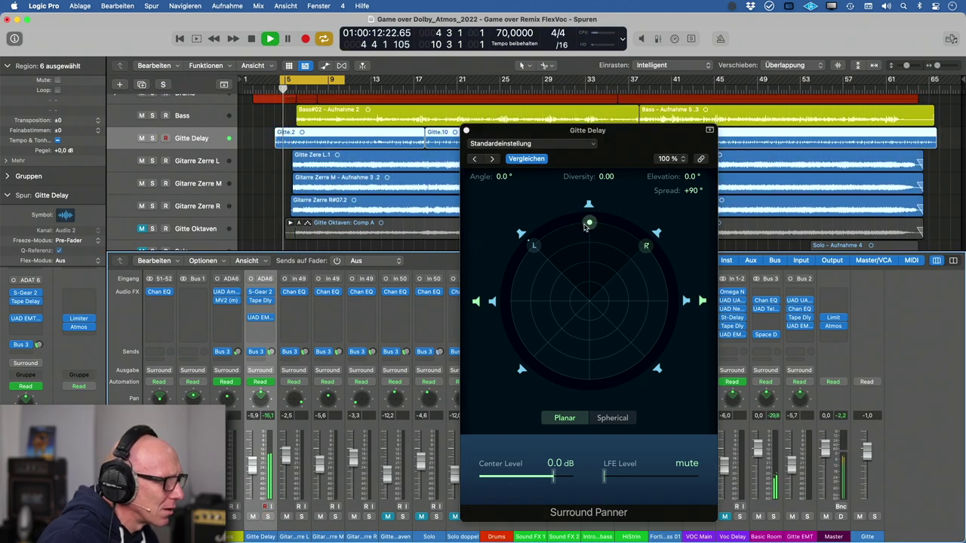
pyautogui.moveTo(589, 224); pyautogui.dragTo(590, 245)
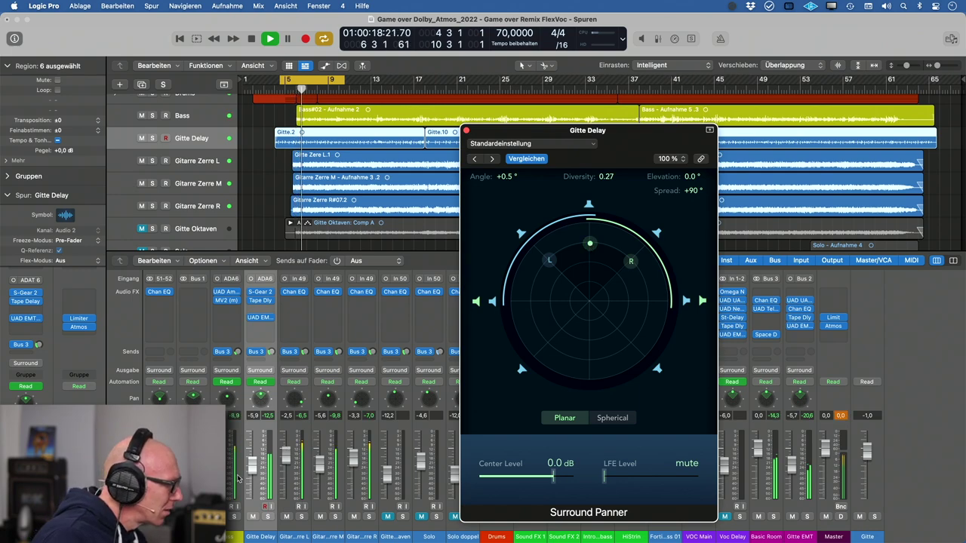
# - Keep the Gitte Delay automation mode on Read, show the track automation in the arrangement and stop playback
pyautogui.click(259, 382)
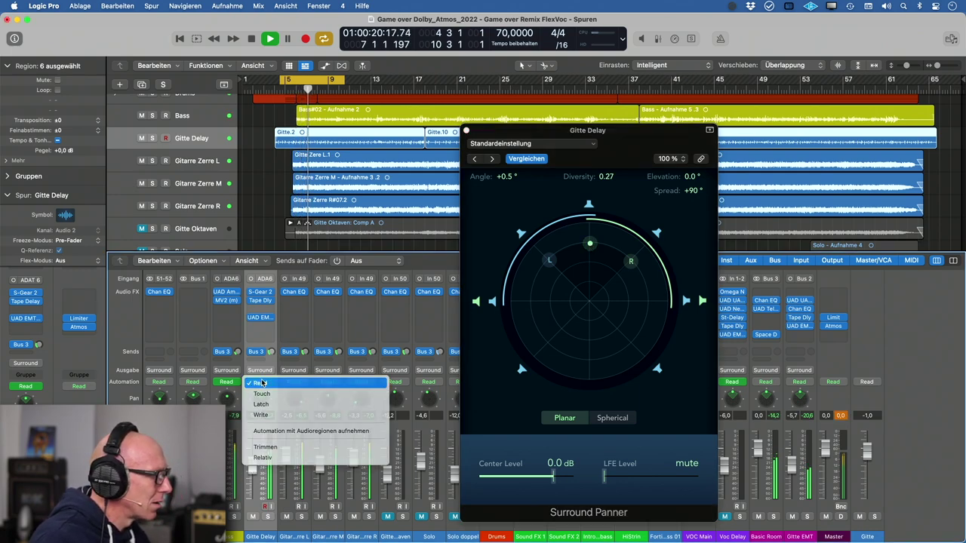
pyautogui.click(262, 383)
pyautogui.press('a')
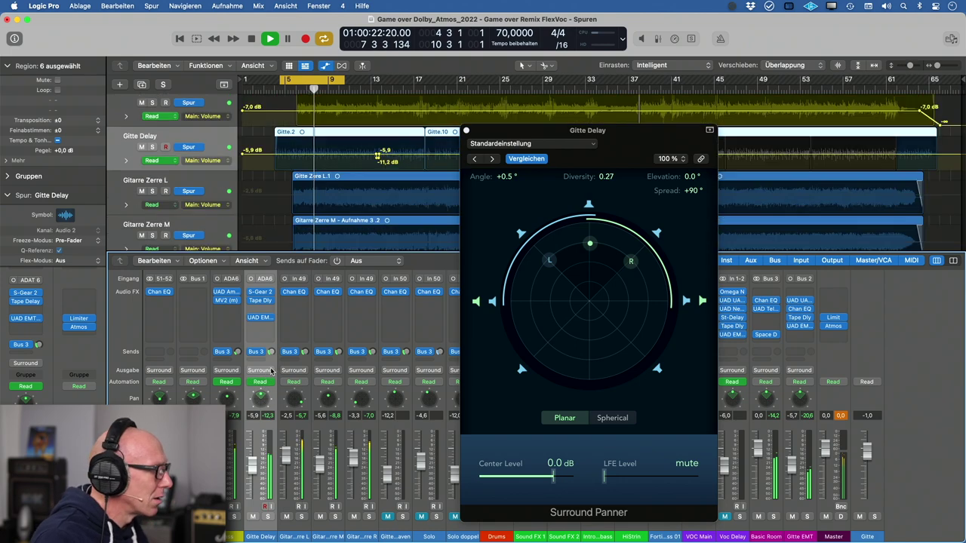
pyautogui.press('space')
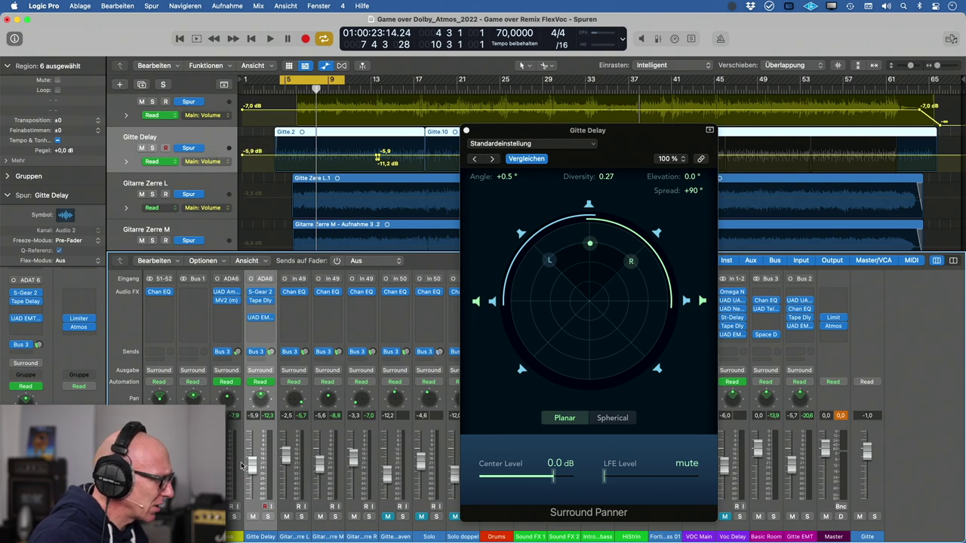
# - Hide the track automation, insert a stereo Gain plug-in on Gitte Delay and raise it to about +3.4 dB during playback
pyautogui.press('a')
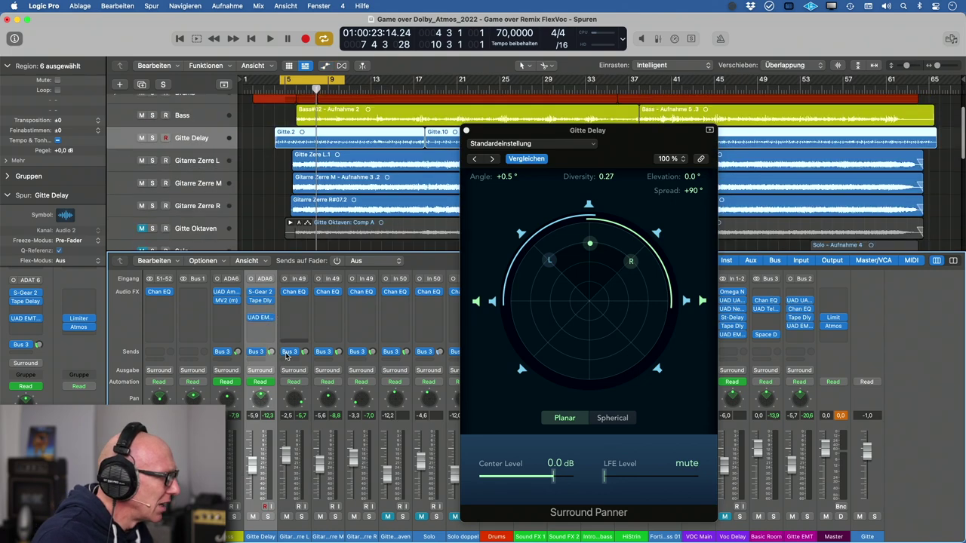
pyautogui.click(270, 330)
pyautogui.moveTo(302, 352)
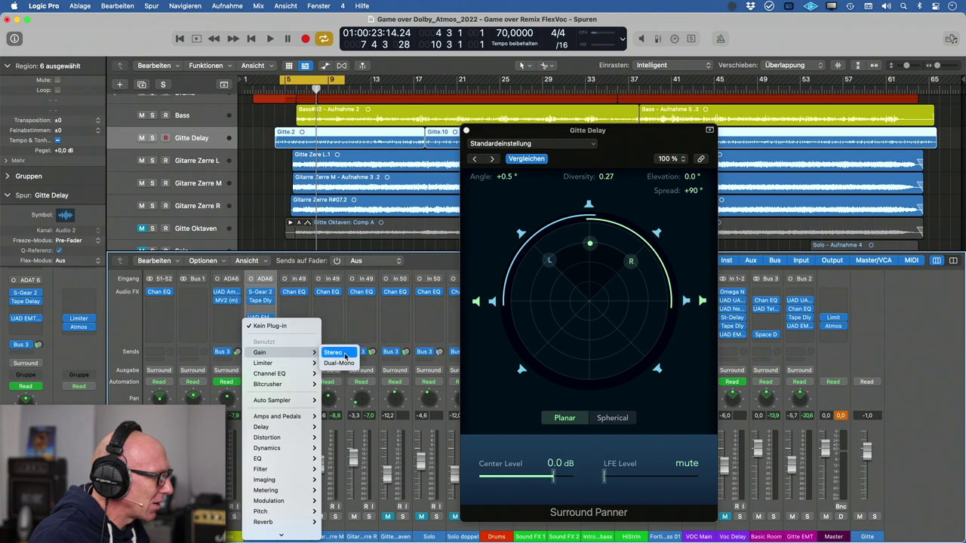
pyautogui.click(350, 352)
pyautogui.press('space')
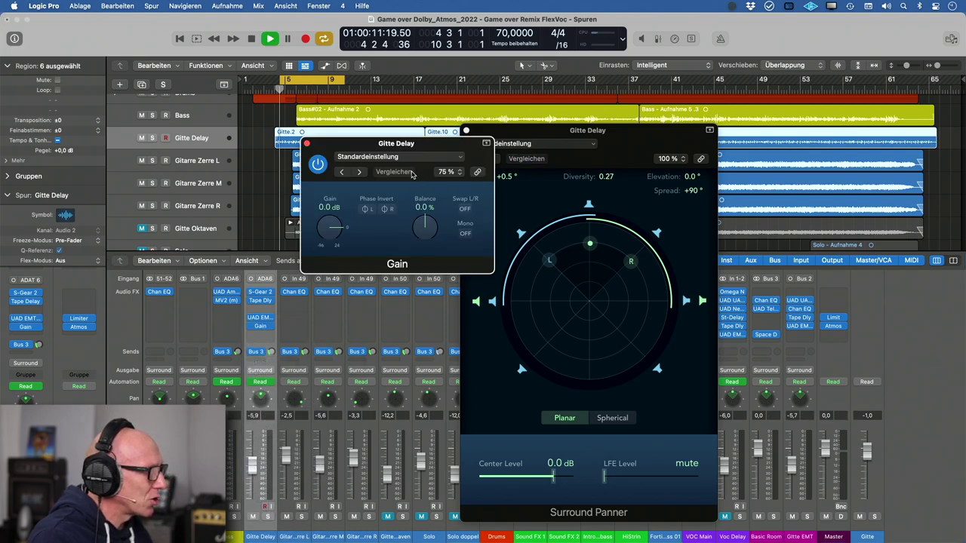
pyautogui.moveTo(328, 229); pyautogui.dragTo(327, 227)
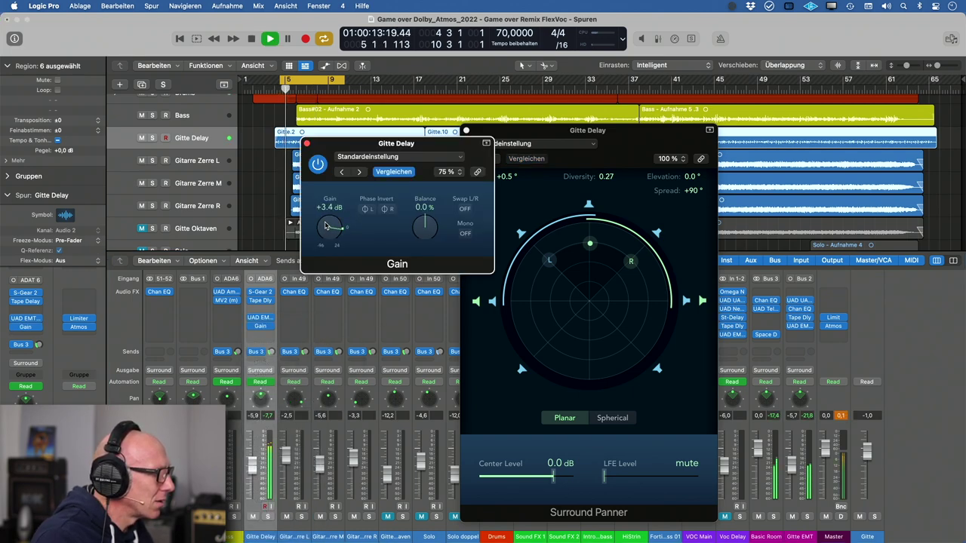
# - Move the Gitte Delay source behind the listener to +178° at 0.55 diversity, set its gain to +4.0 dB and close both windows
pyautogui.moveTo(590, 243); pyautogui.dragTo(590, 335)
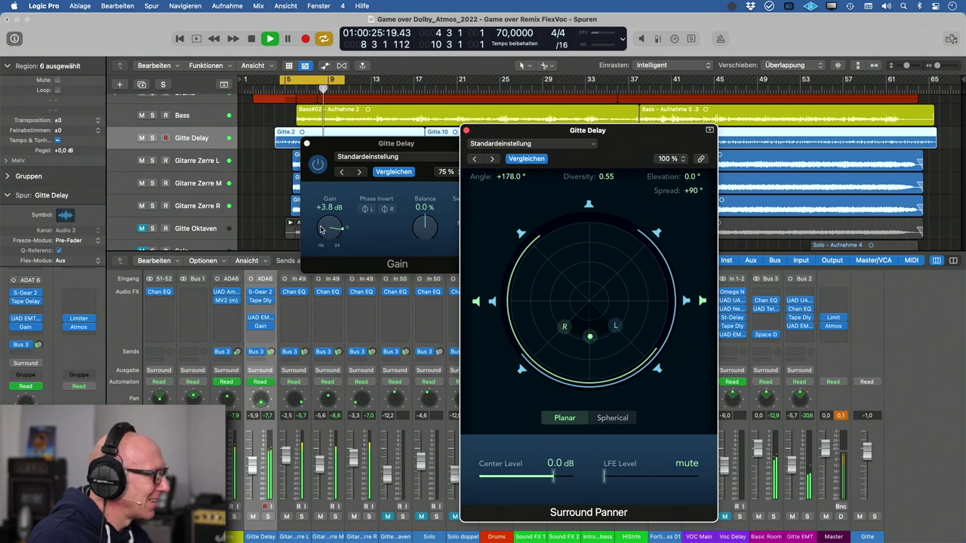
pyautogui.moveTo(321, 229); pyautogui.dragTo(326, 230)
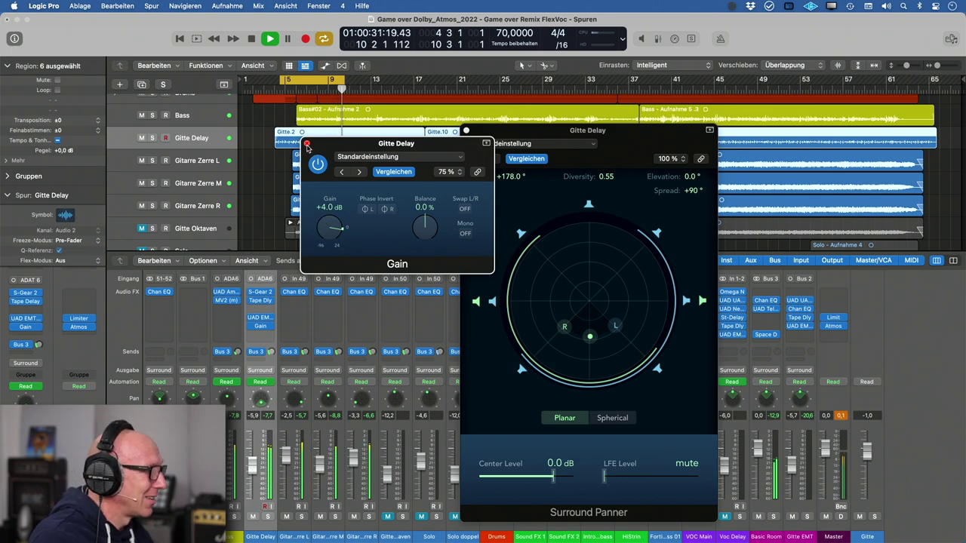
pyautogui.click(307, 145)
pyautogui.press('space')
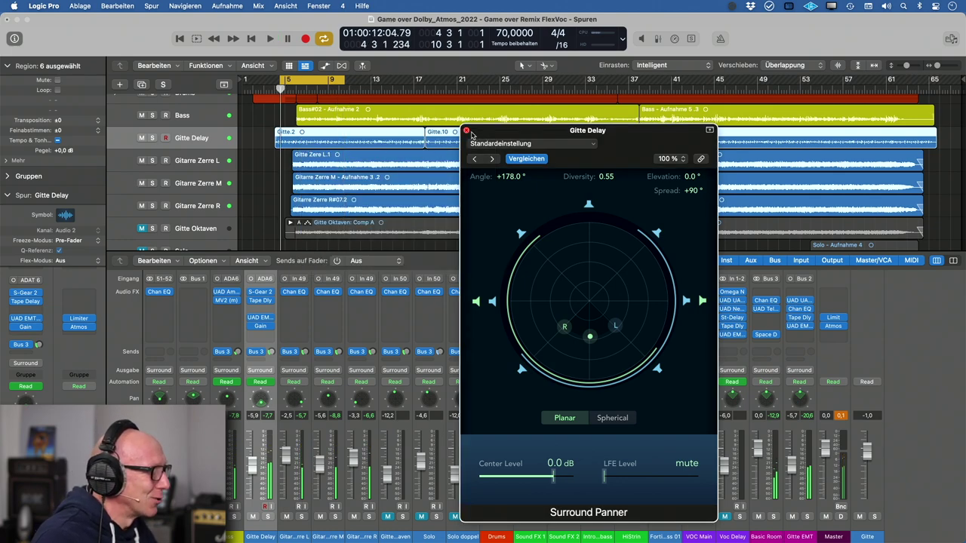
pyautogui.click(466, 132)
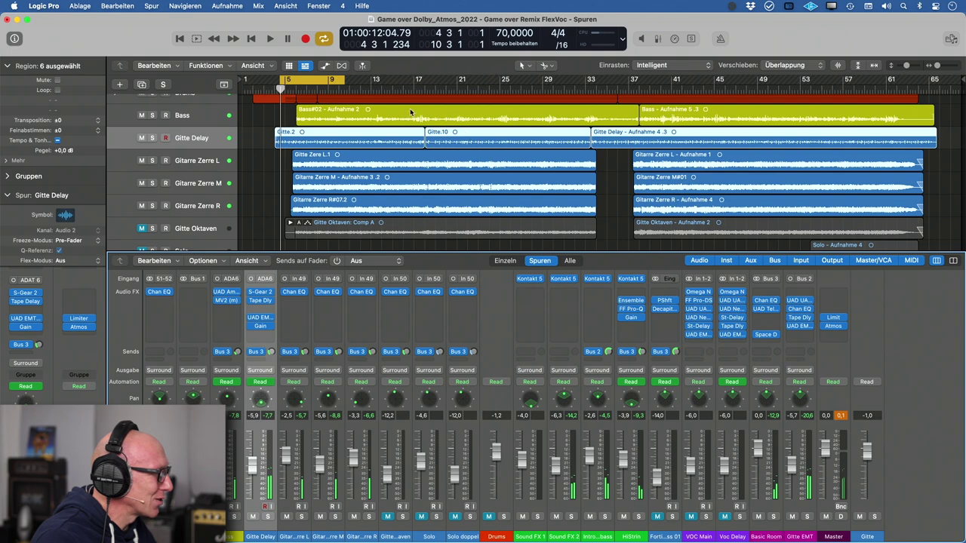
# - Solo Gitte Oktaven, play it and move the cycle range to bars 7 to 13
pyautogui.click(204, 228)
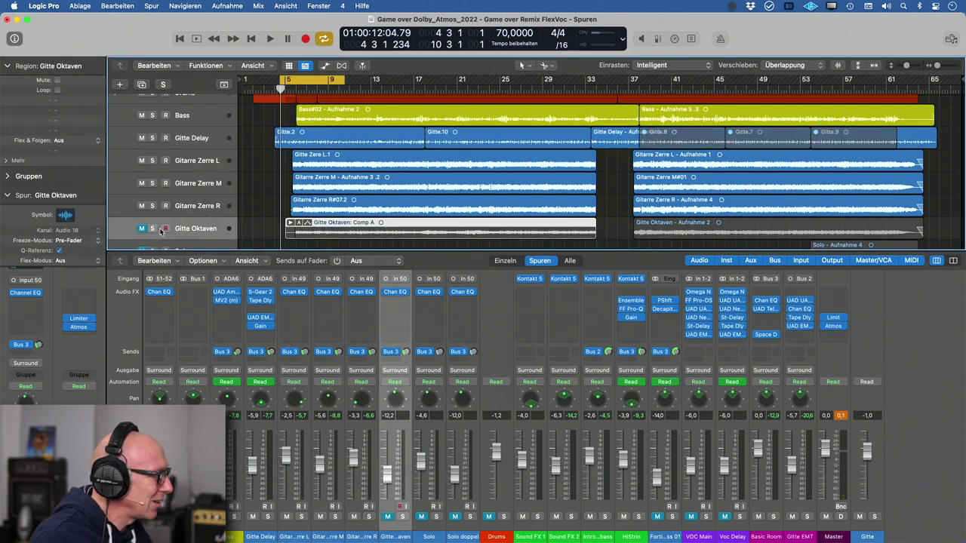
pyautogui.click(151, 229)
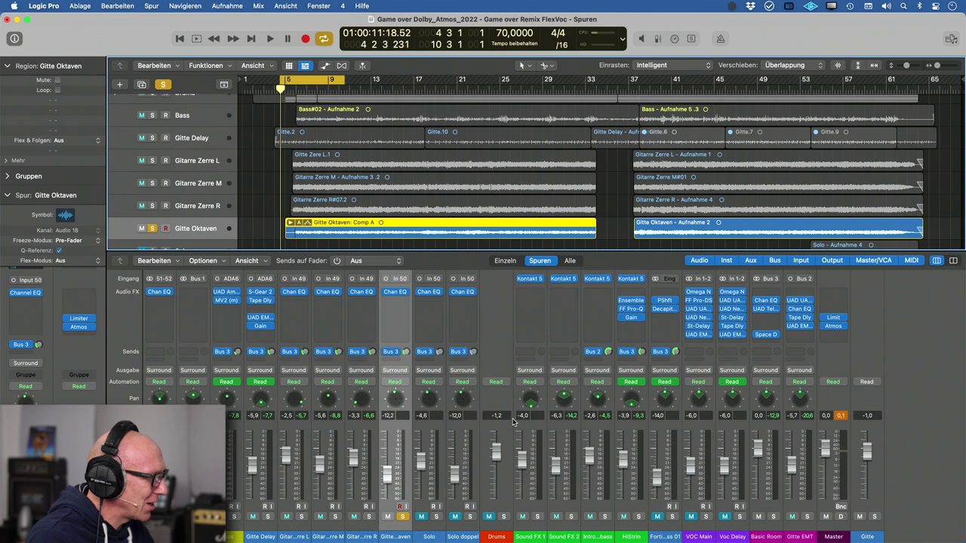
pyautogui.press('space')
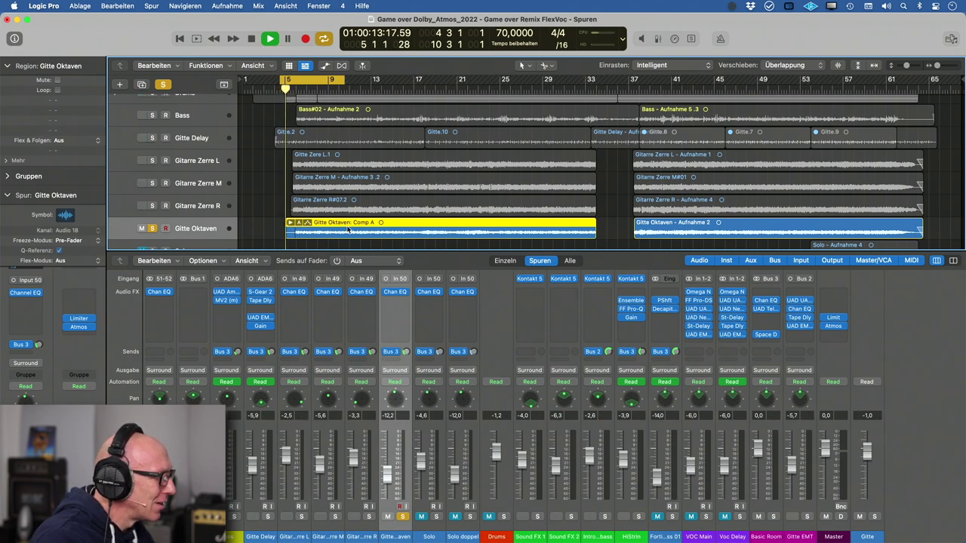
pyautogui.moveTo(308, 80); pyautogui.dragTo(338, 80)
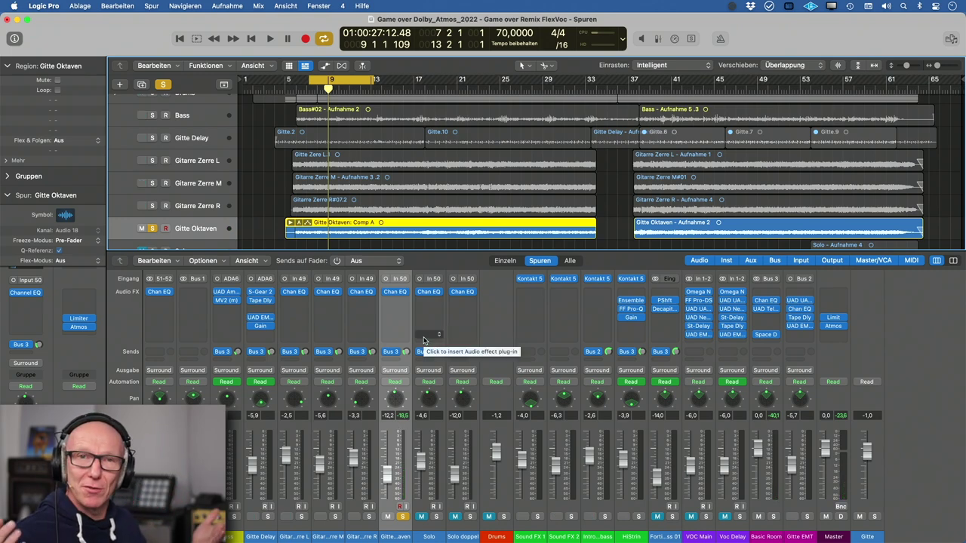
# - Insert the Soundtoys MicroShift effect as Mono->Stereo on Gitte Oktaven, audition it and close its window
pyautogui.click(405, 302)
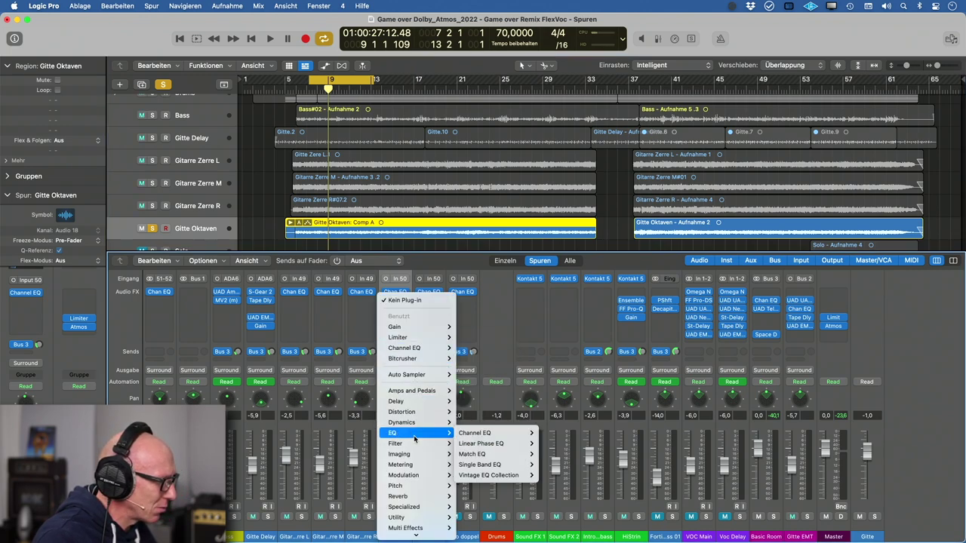
pyautogui.moveTo(418, 414)
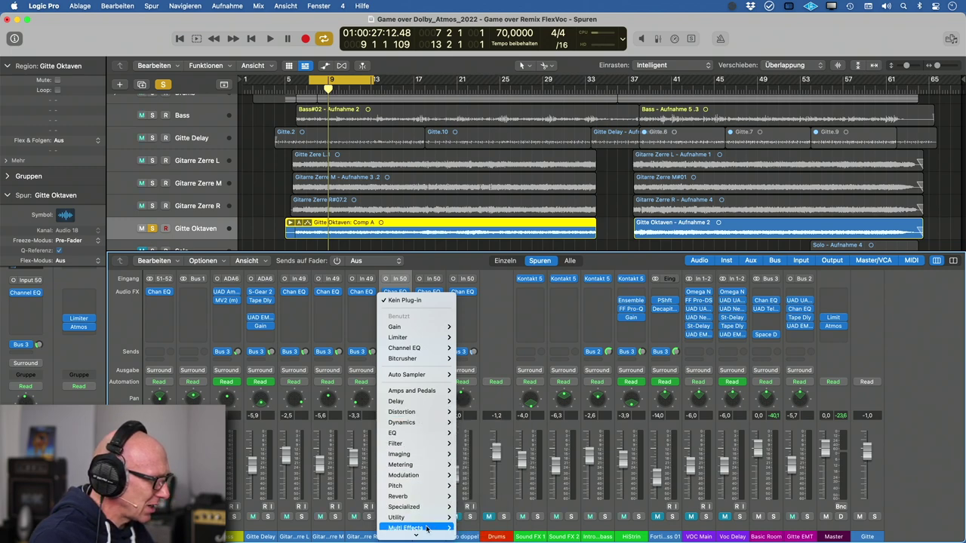
pyautogui.moveTo(424, 537)
pyautogui.moveTo(485, 445)
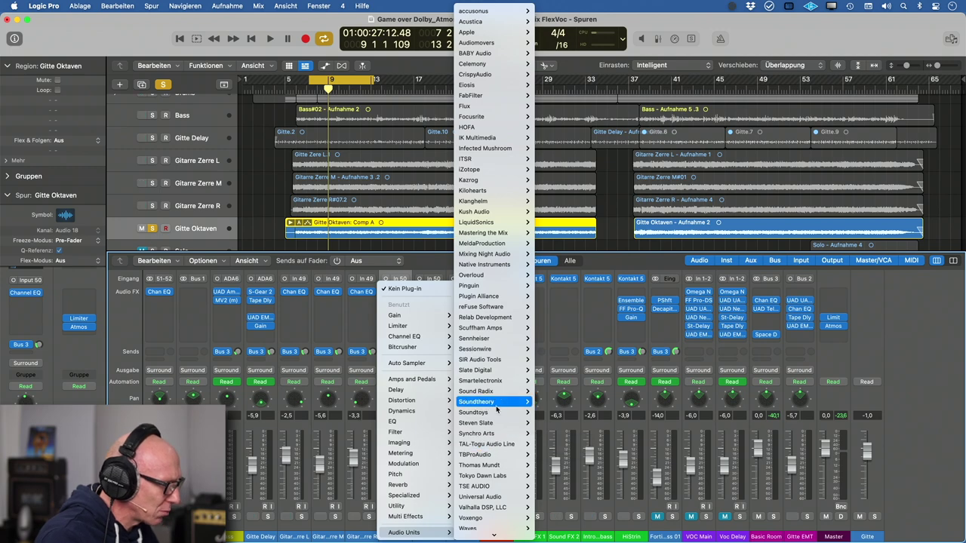
pyautogui.moveTo(498, 406)
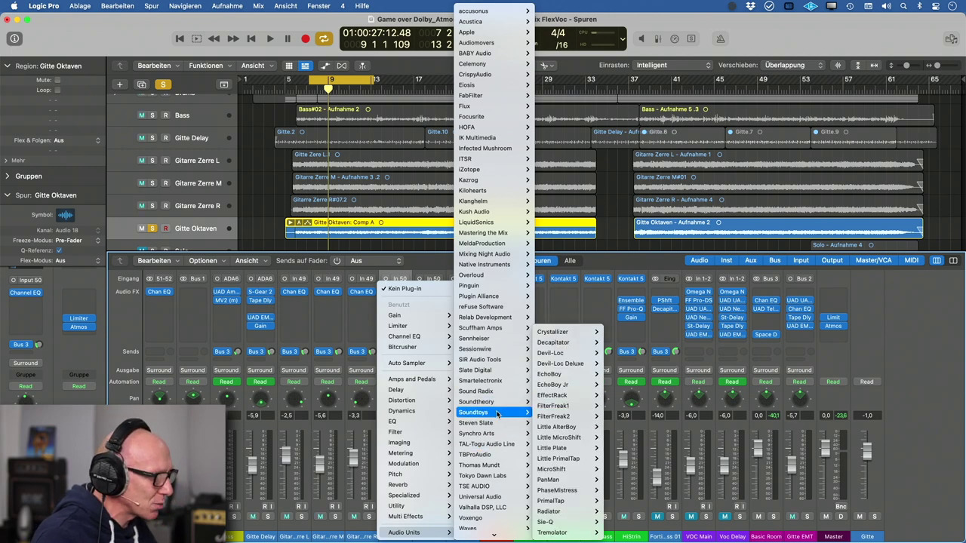
pyautogui.moveTo(597, 473)
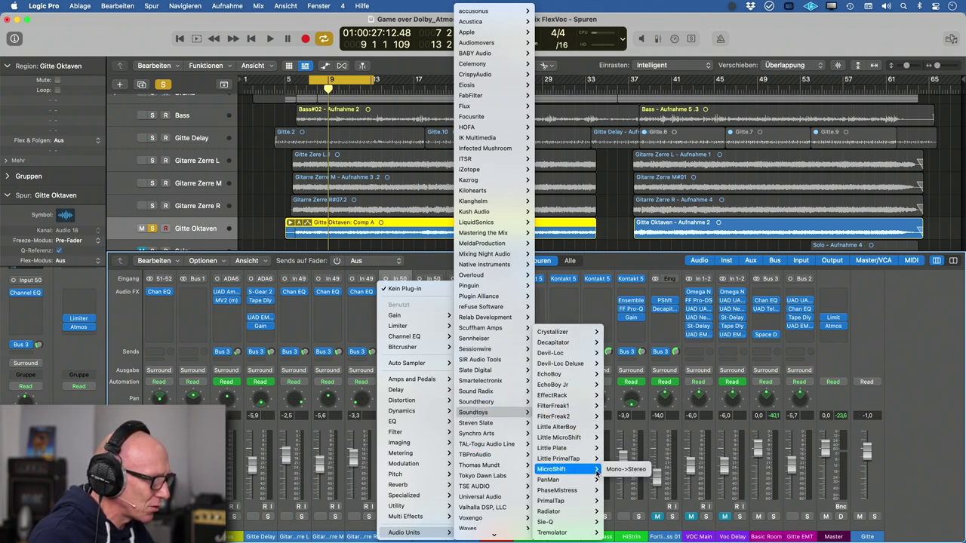
pyautogui.click(626, 469)
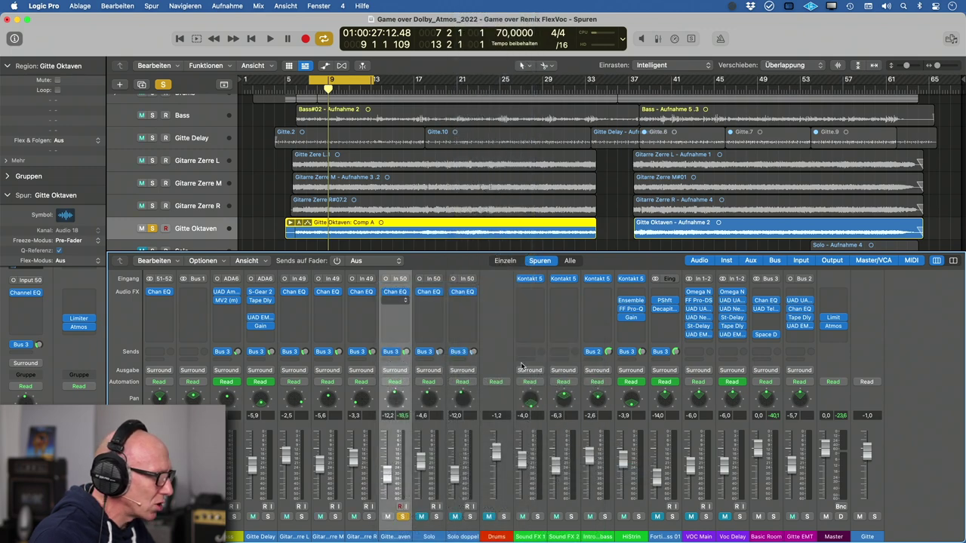
pyautogui.press('space')
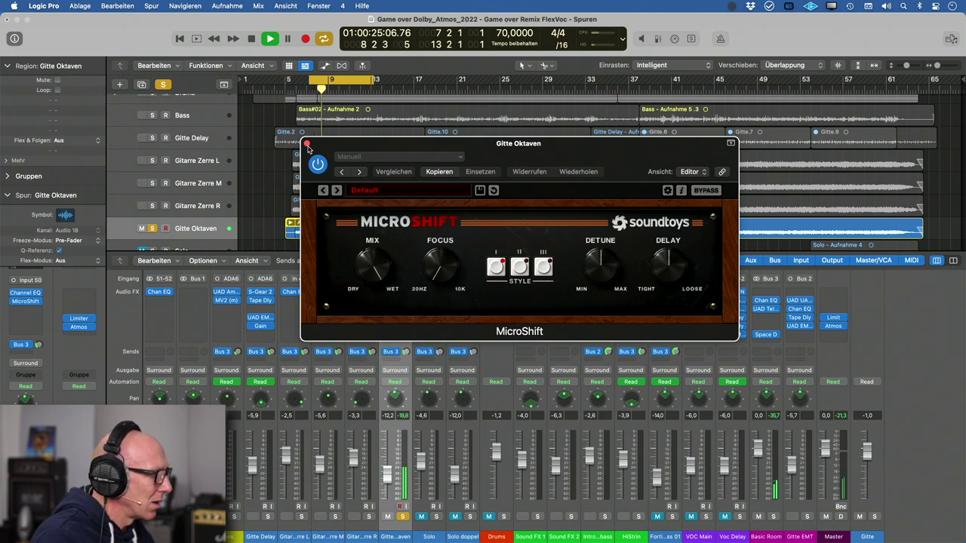
pyautogui.click(307, 144)
pyautogui.press('space')
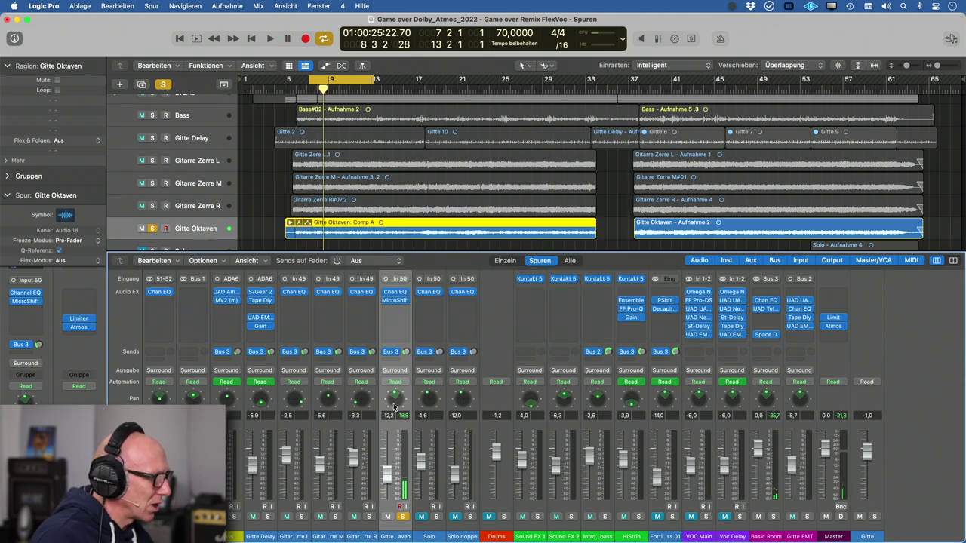
# - In the Gitte Oktaven surround panner, widen the spread to +172° and place the source at about +2.5° during playback
pyautogui.doubleClick(396, 399)
pyautogui.press('space')
pyautogui.moveTo(427, 240)
pyautogui.mouseDown()
pyautogui.moveTo(447, 238)
pyautogui.moveTo(435, 236)
pyautogui.mouseUp()
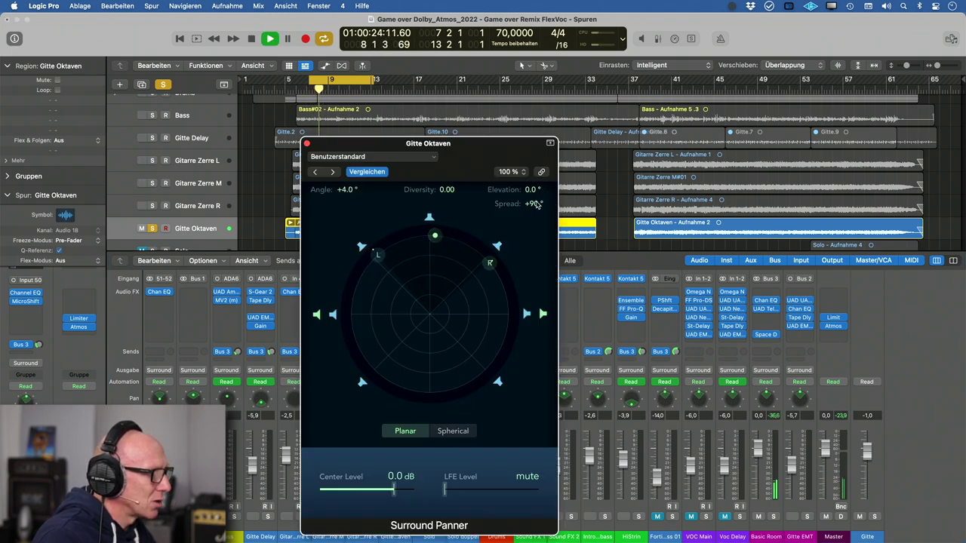
pyautogui.moveTo(536, 205); pyautogui.dragTo(535, 179)
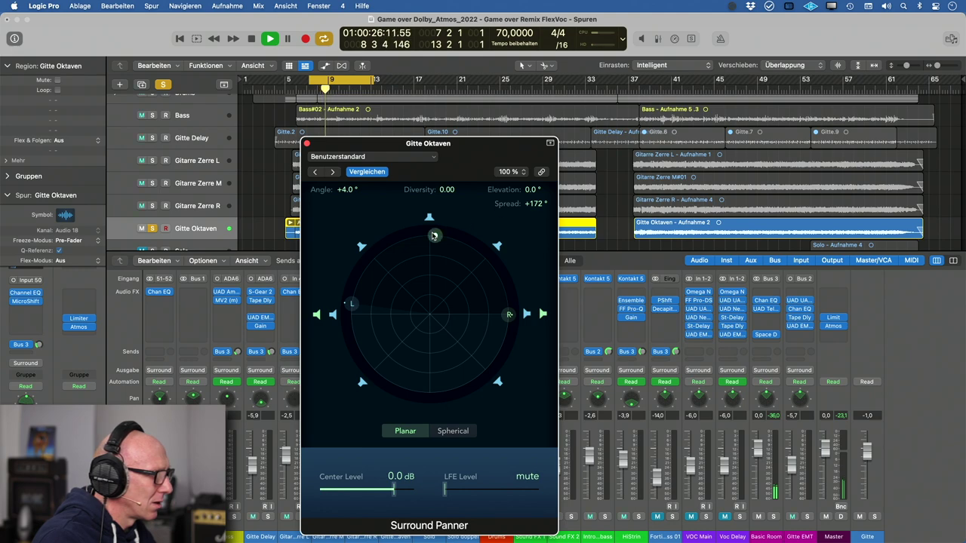
pyautogui.moveTo(434, 236)
pyautogui.mouseDown()
pyautogui.moveTo(404, 238)
pyautogui.moveTo(367, 269)
pyautogui.moveTo(350, 309)
pyautogui.moveTo(411, 392)
pyautogui.moveTo(502, 358)
pyautogui.moveTo(498, 270)
pyautogui.moveTo(442, 236)
pyautogui.mouseUp()
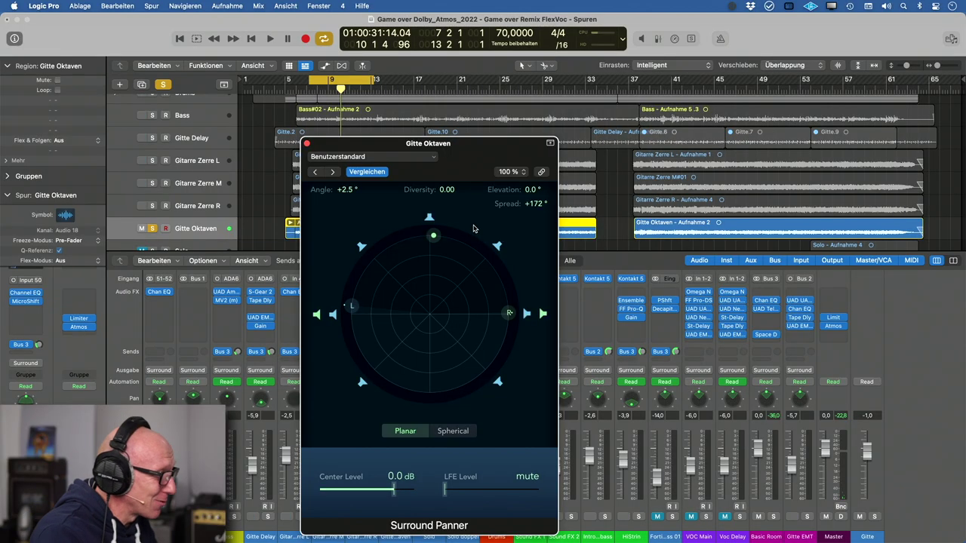
# - Centre the Gitte Oktaven source at 0.0°, set its spread to +120° and close the panner
pyautogui.moveTo(432, 236); pyautogui.dragTo(428, 233)
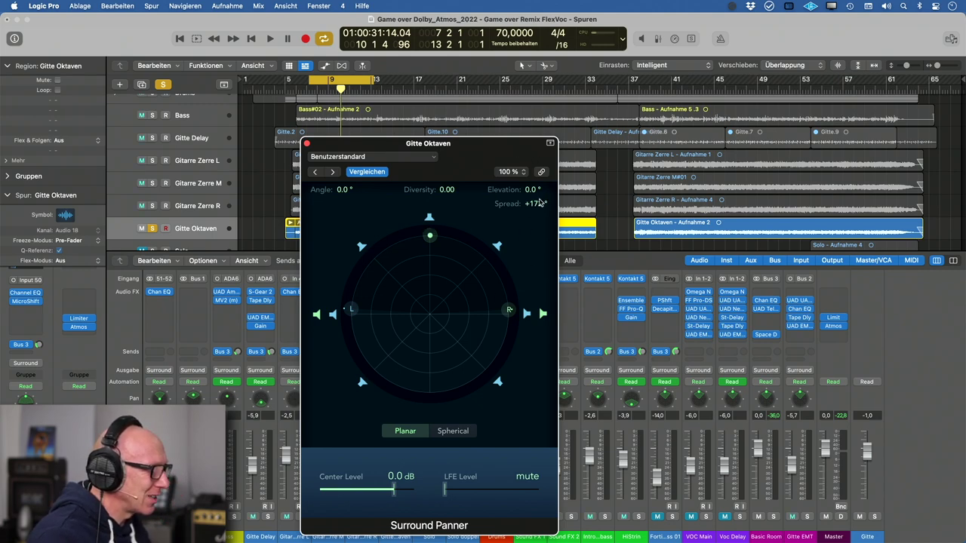
pyautogui.press('Return')
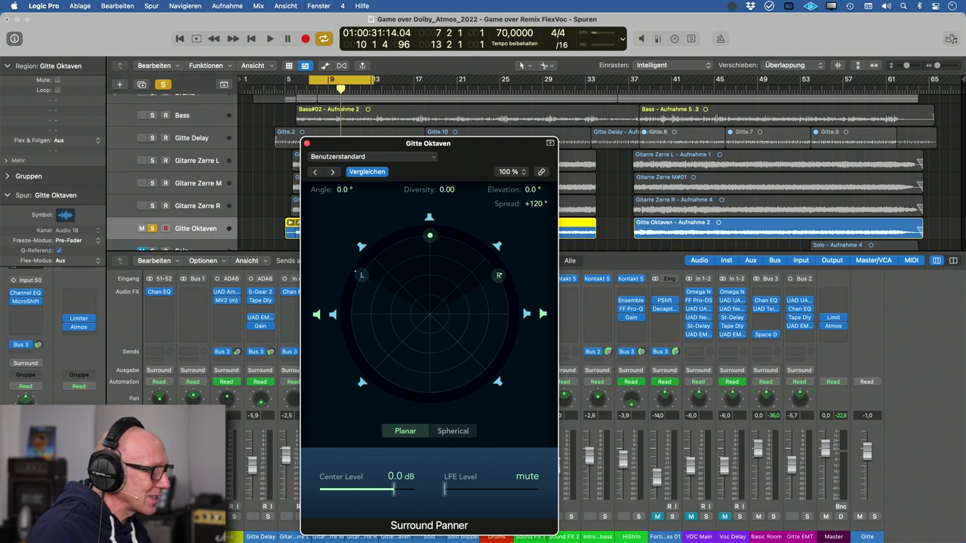
pyautogui.click(306, 143)
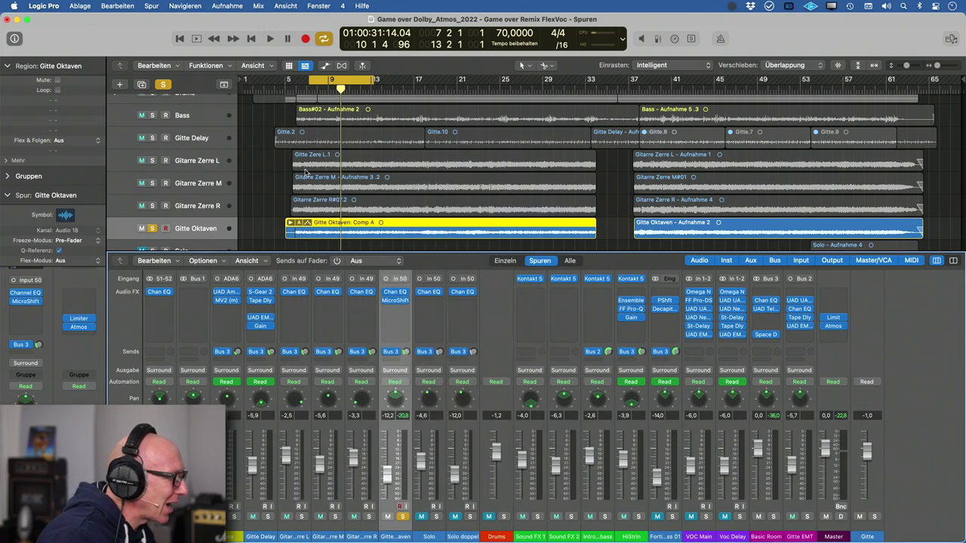
# - Show the track automation, enlarge the track height and select Surr. Diversity as the Gitte Oktaven automation parameter
pyautogui.press('a')
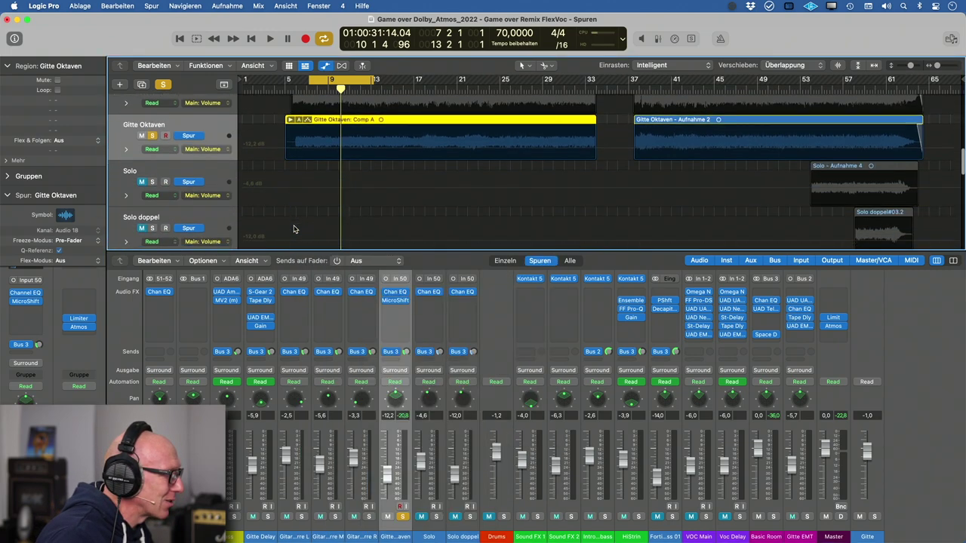
pyautogui.scroll(4, 256, 176)
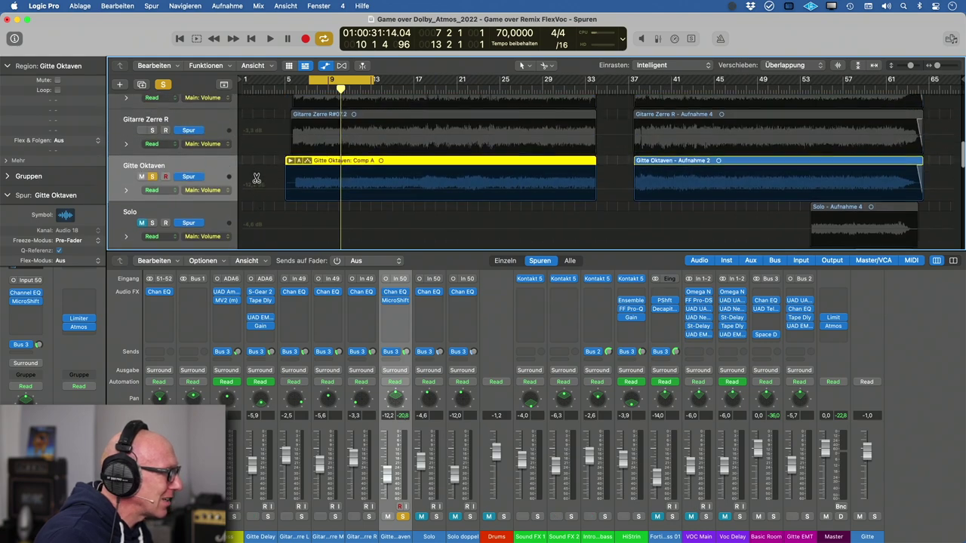
pyautogui.scroll(3, 256, 176)
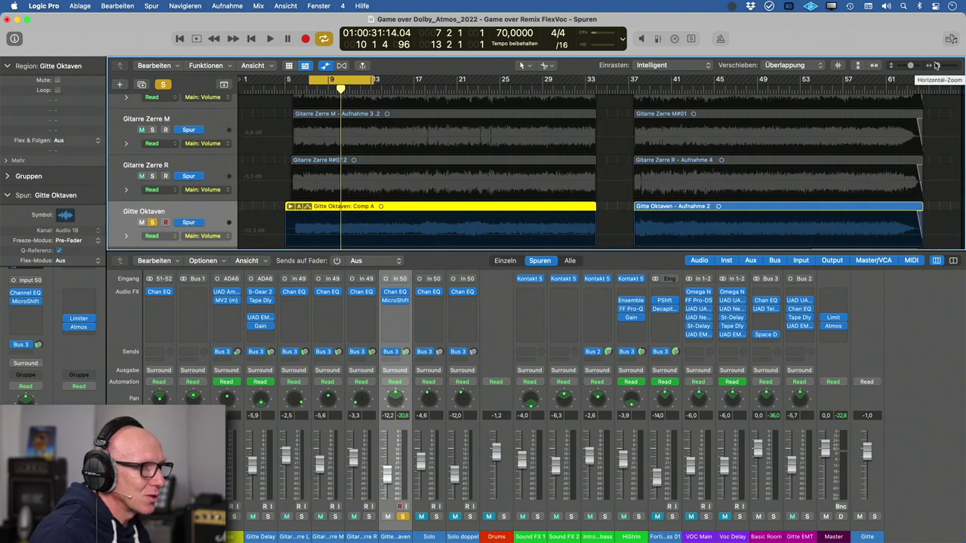
pyautogui.moveTo(911, 68); pyautogui.dragTo(916, 68)
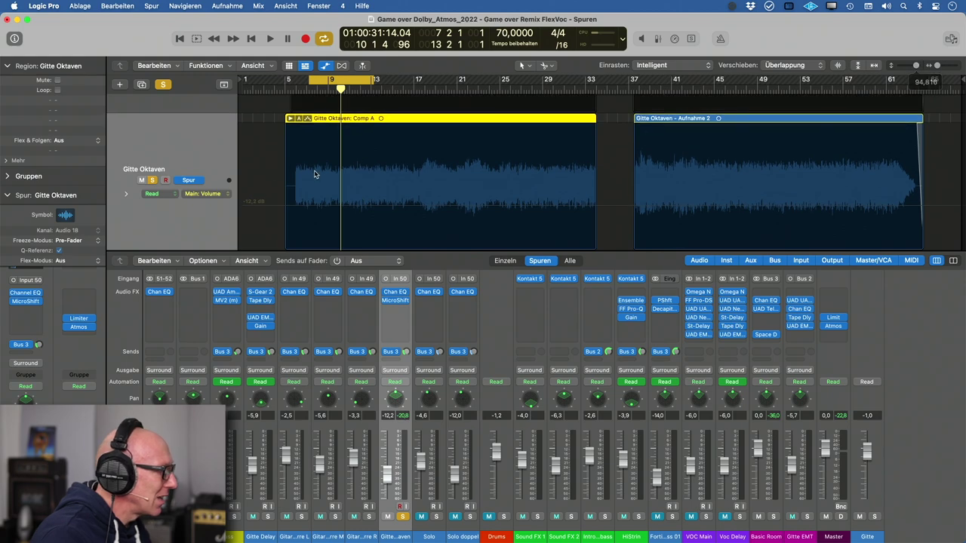
pyautogui.click(231, 195)
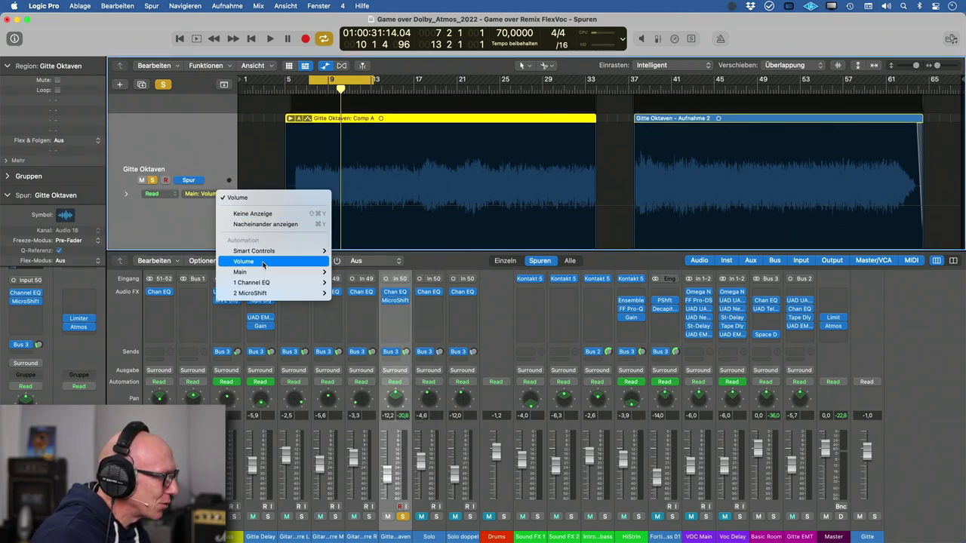
pyautogui.moveTo(262, 273)
pyautogui.moveTo(366, 283)
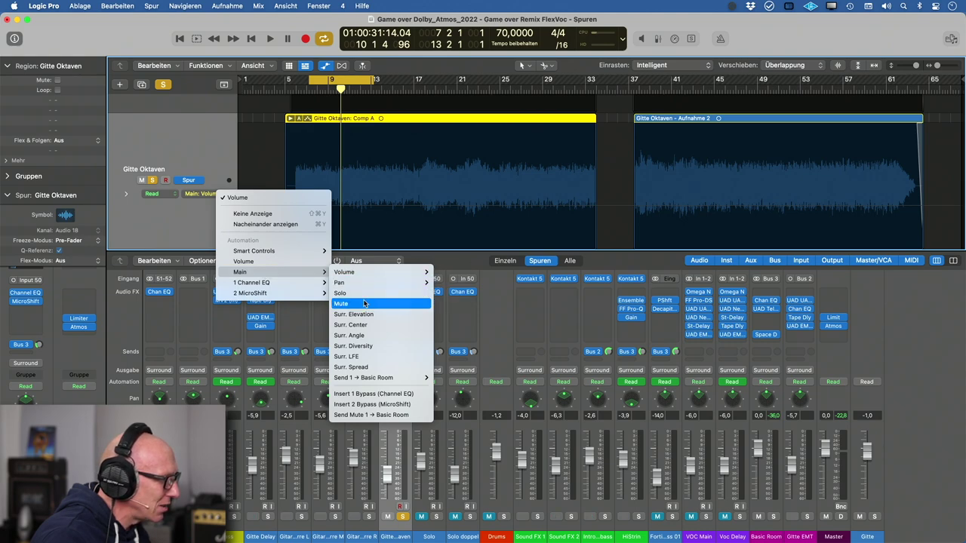
pyautogui.click(376, 346)
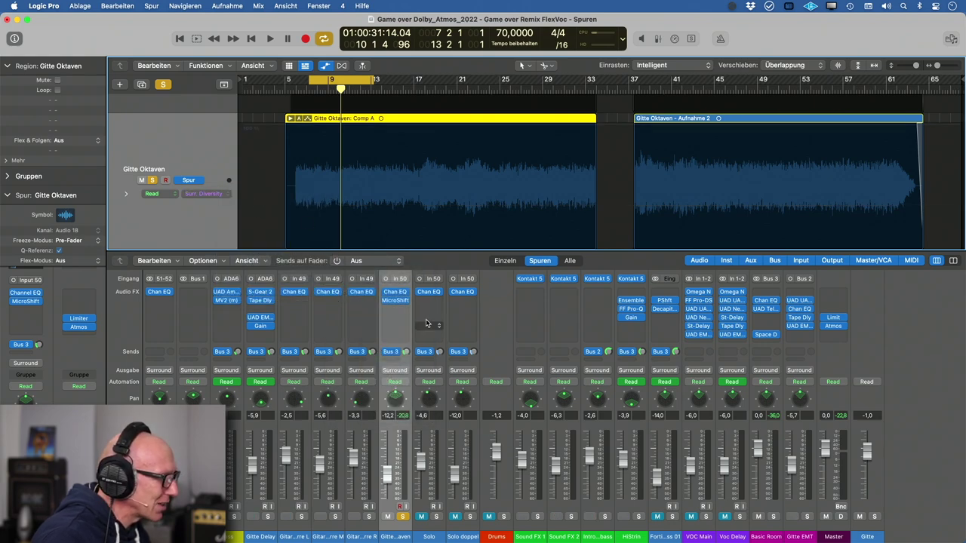
# - Check the Gitte Oktaven source position in its surround panner, close it and select Surr. Angle as the automation parameter
pyautogui.doubleClick(397, 400)
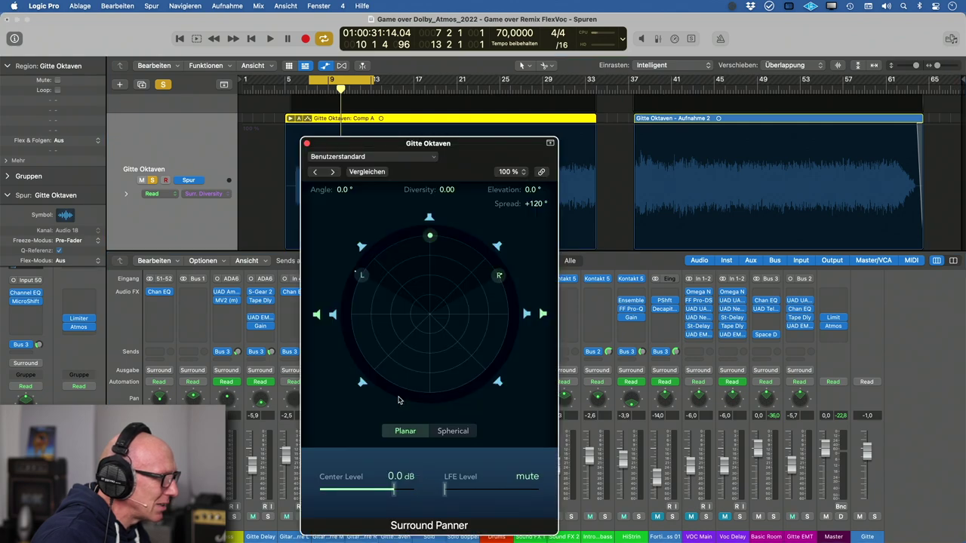
pyautogui.moveTo(429, 233)
pyautogui.mouseDown()
pyautogui.moveTo(459, 240)
pyautogui.moveTo(429, 218)
pyautogui.mouseUp()
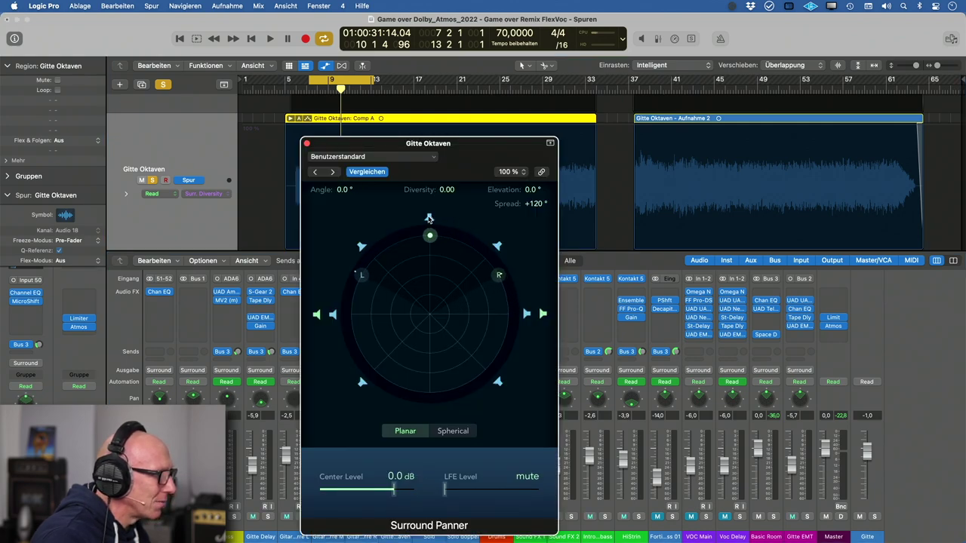
pyautogui.click(307, 144)
pyautogui.click(207, 194)
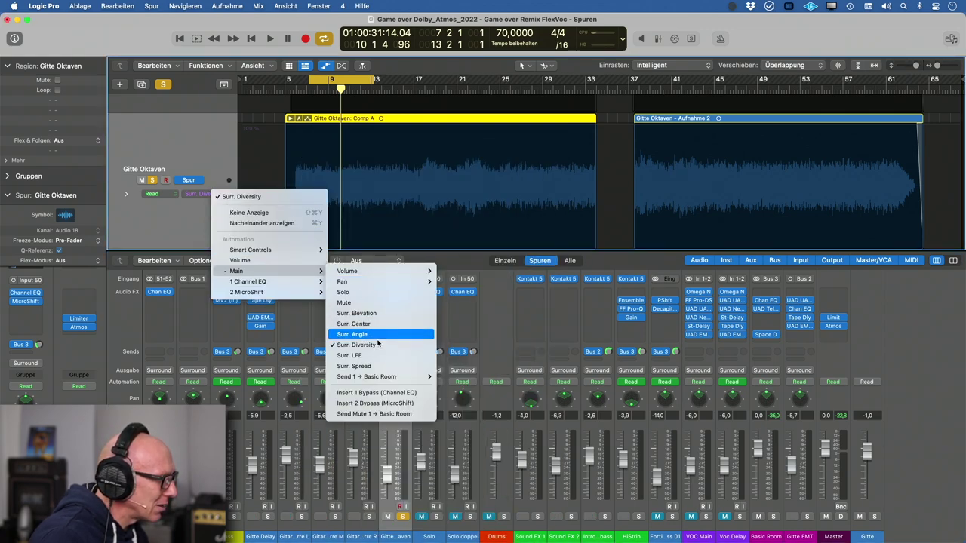
pyautogui.click(376, 334)
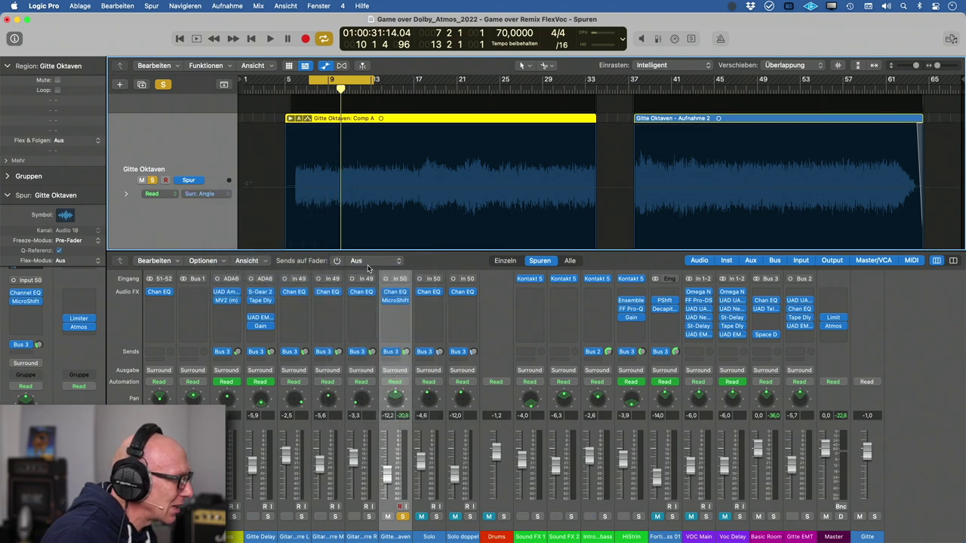
# - Draw a zigzag Surr. Angle curve over the first Gitte Oktaven region, starting at -2° and alternating three times between 179° and -180°
pyautogui.click(286, 192)
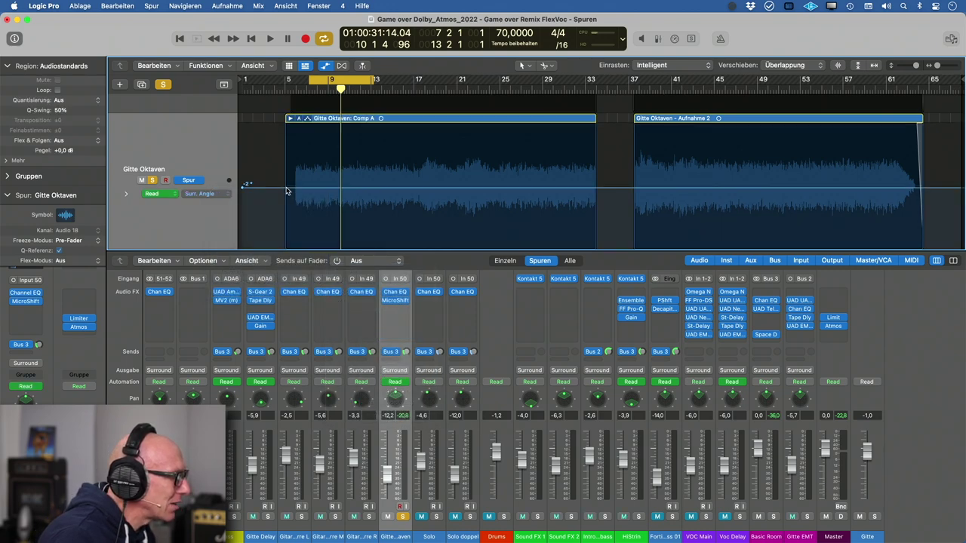
pyautogui.click(294, 189)
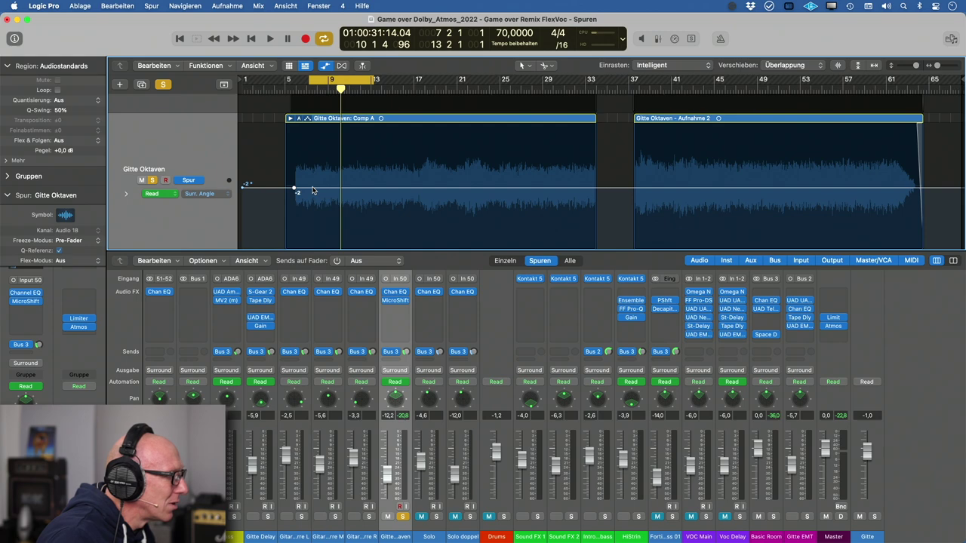
pyautogui.moveTo(312, 188); pyautogui.dragTo(405, 249)
pyautogui.scroll(-1, 452, 229)
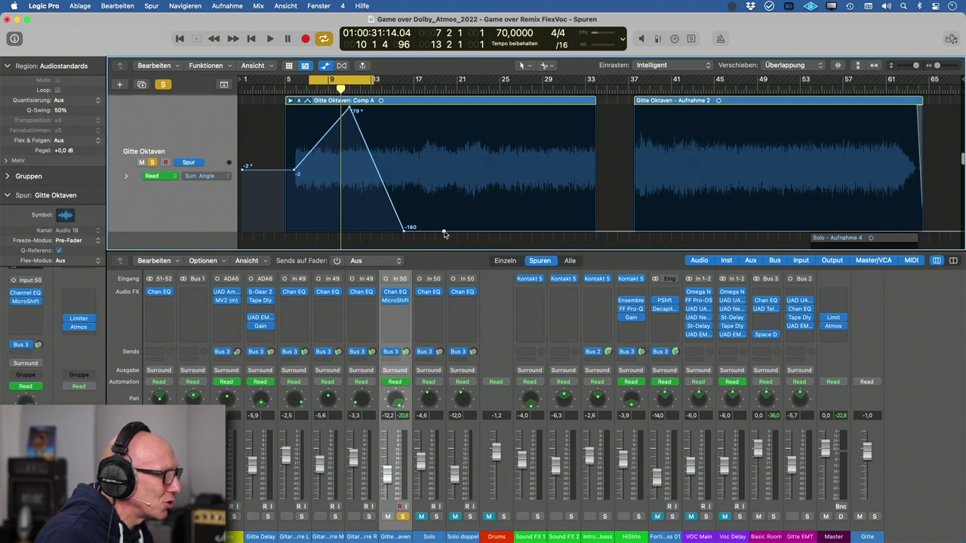
pyautogui.moveTo(444, 236); pyautogui.dragTo(581, 227)
pyautogui.click(495, 110)
# - Play Gitte Oktaven while watching its surround panner, turn off cycle mode, stop playback and close the panner
pyautogui.press('space')
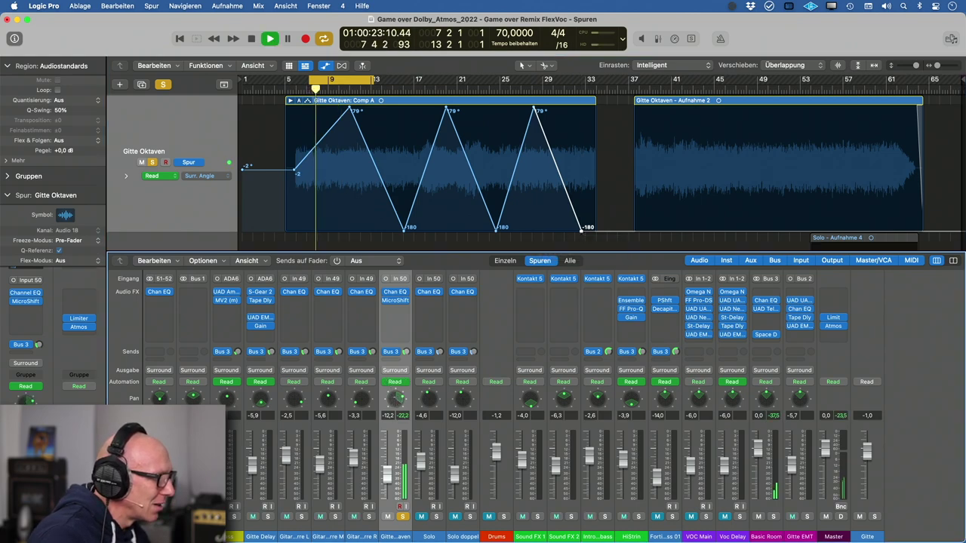
pyautogui.doubleClick(395, 400)
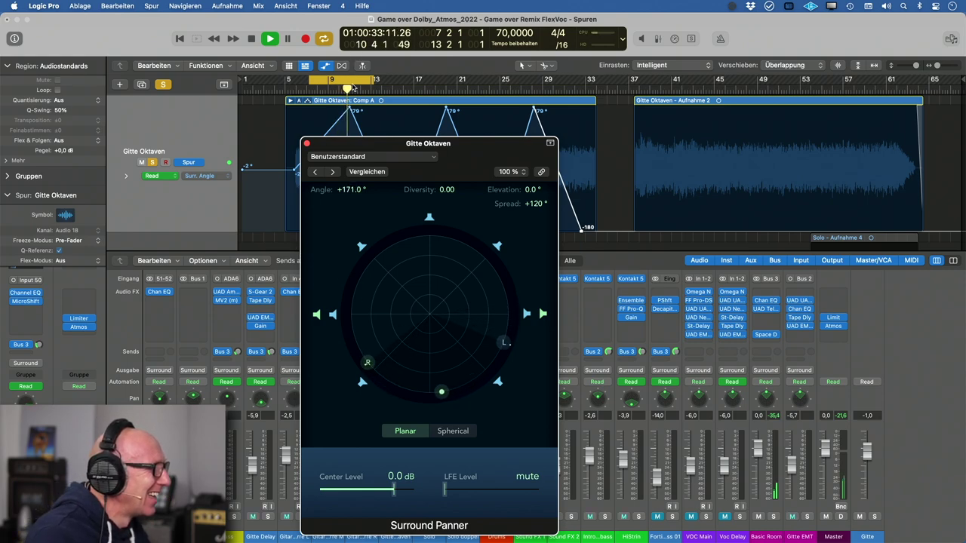
pyautogui.click(350, 83)
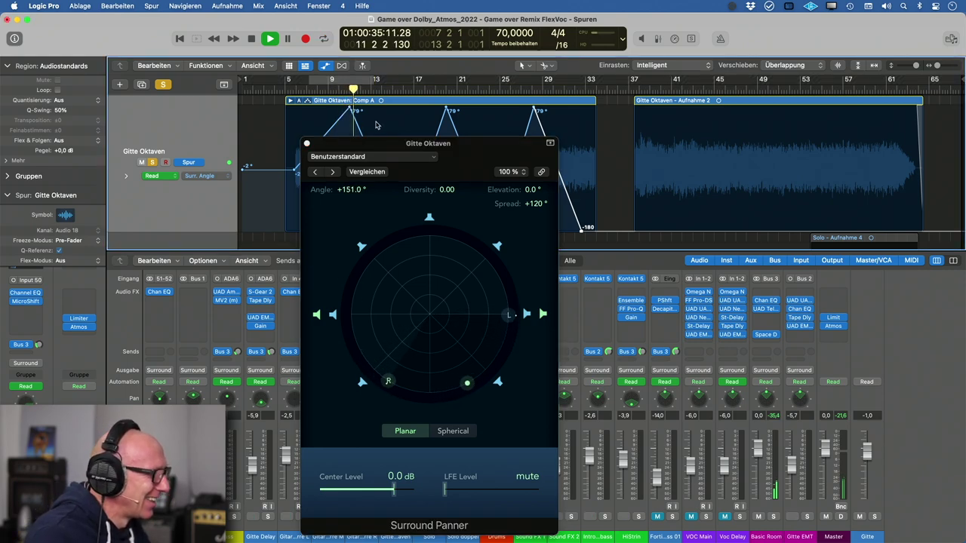
pyautogui.press('space')
pyautogui.click(307, 144)
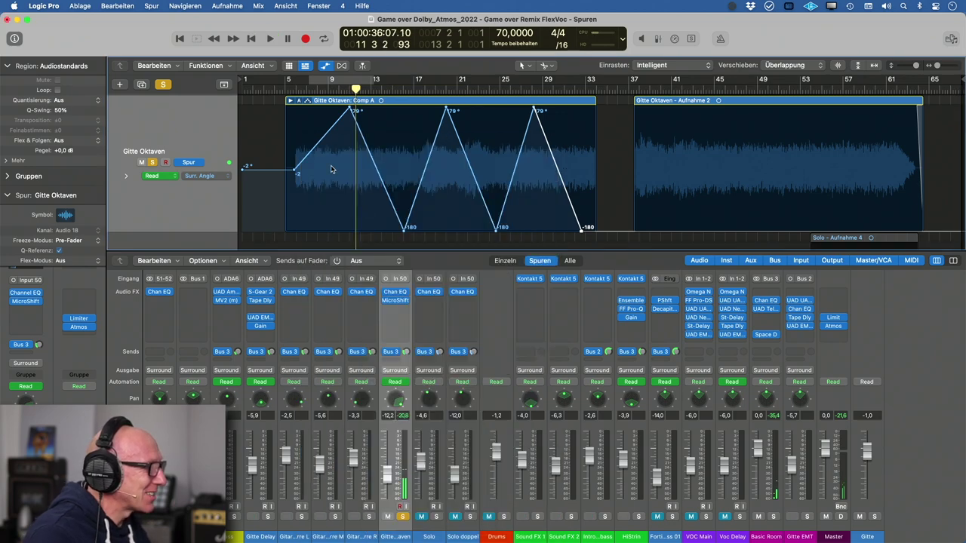
# - Tighten the spacing of the angle points, add a fourth swing to 179° and -180°, and lower the region's starting point to about -178°
pyautogui.moveTo(404, 228); pyautogui.dragTo(381, 227)
pyautogui.moveTo(445, 108); pyautogui.dragTo(414, 108)
pyautogui.moveTo(496, 235); pyautogui.dragTo(451, 235)
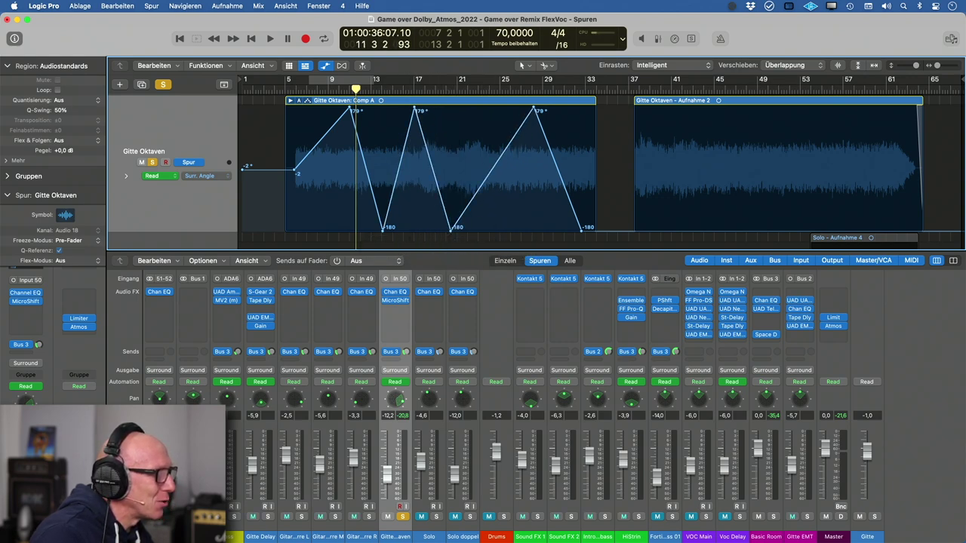
pyautogui.moveTo(539, 111); pyautogui.dragTo(495, 110)
pyautogui.moveTo(582, 227); pyautogui.dragTo(519, 228)
pyautogui.click(545, 232)
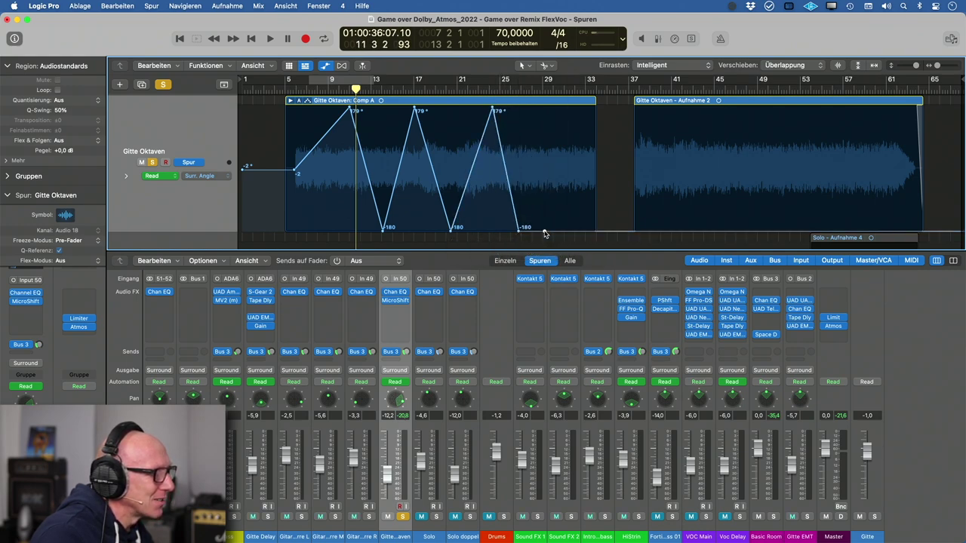
pyautogui.moveTo(560, 204); pyautogui.dragTo(549, 107)
pyautogui.moveTo(295, 172); pyautogui.dragTo(294, 228)
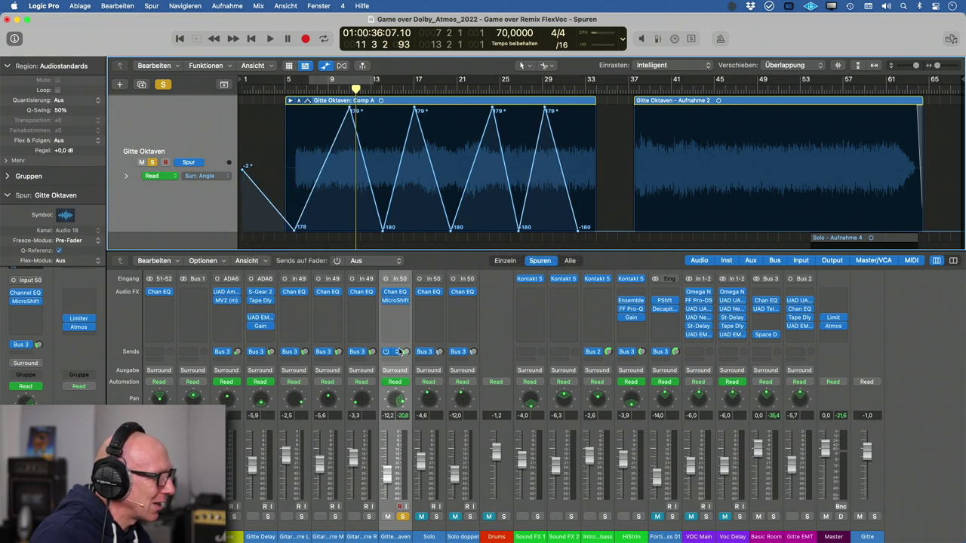
# - Play the revised angle automation with the Gitte Oktaven surround panner open, stop playback and close the panner
pyautogui.doubleClick(399, 413)
pyautogui.press('space')
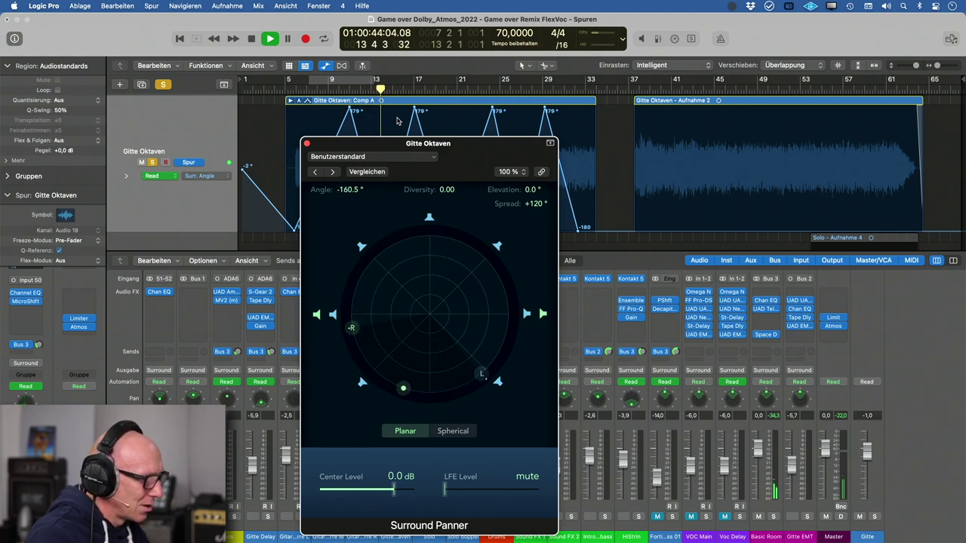
pyautogui.press('space')
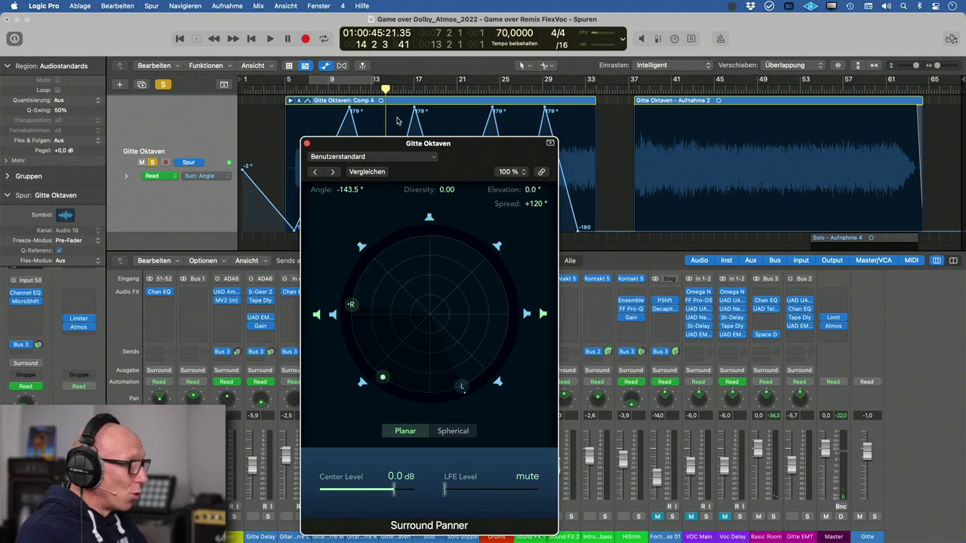
pyautogui.click(307, 144)
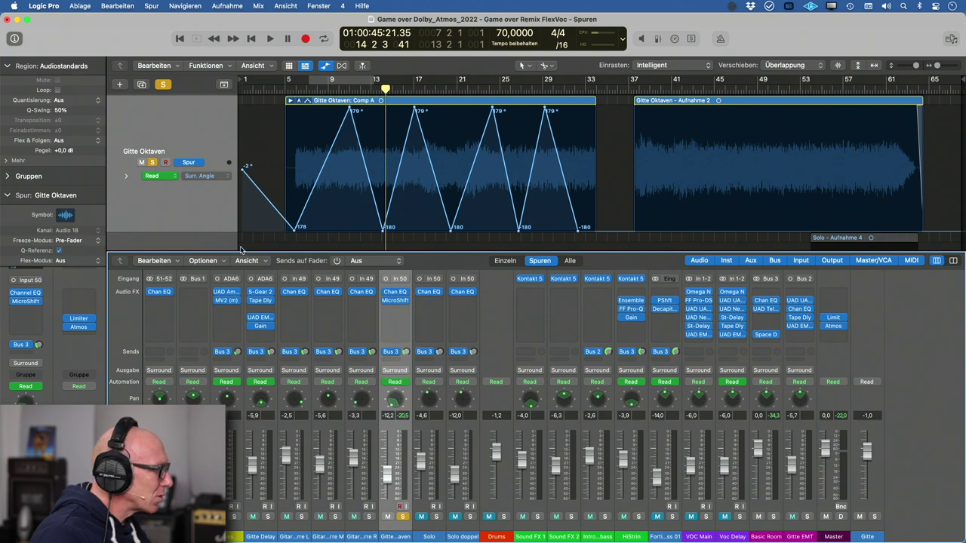
pyautogui.click(221, 215)
pyautogui.click(226, 176)
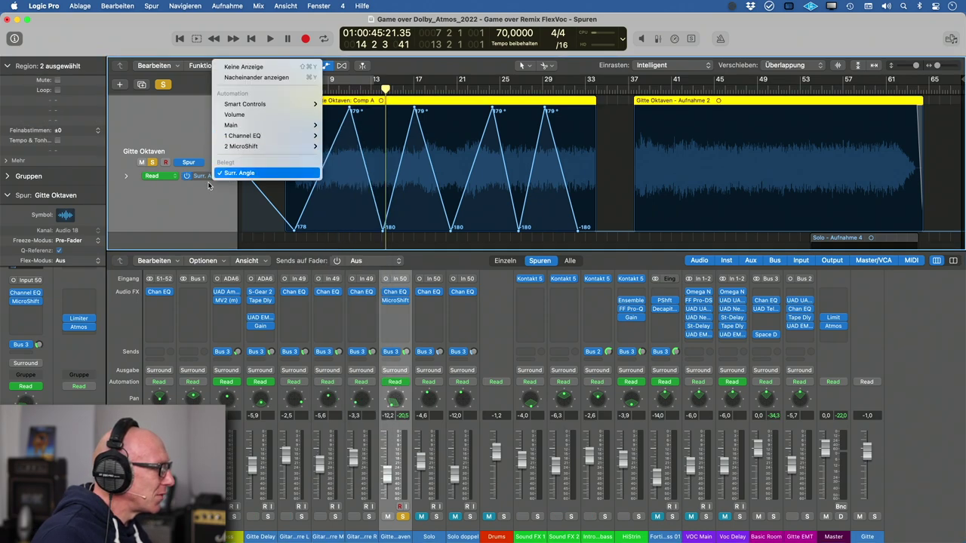
pyautogui.click(240, 173)
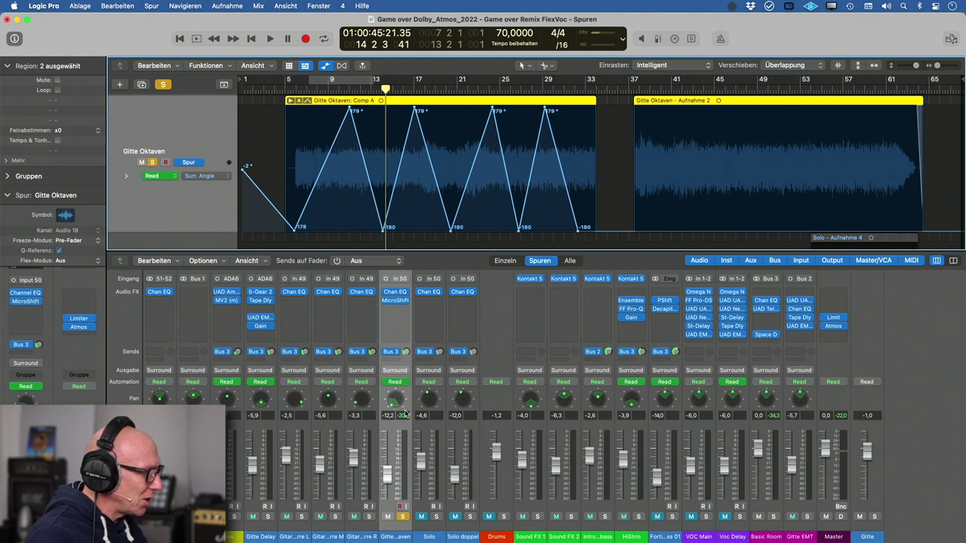
# - Unsolo and unmute Gitte Oktaven and raise its volume to -0.5 dB while playing the full mix
pyautogui.click(153, 163)
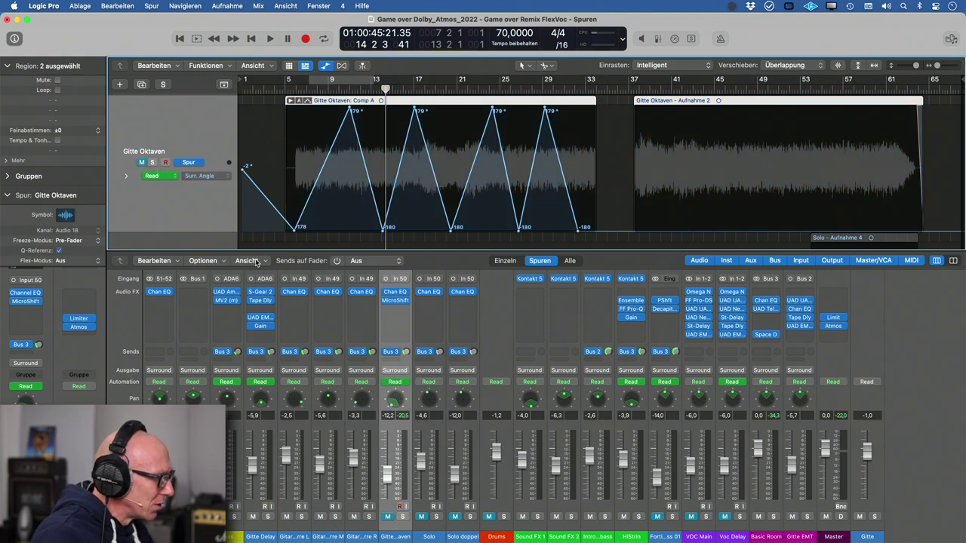
pyautogui.click(388, 517)
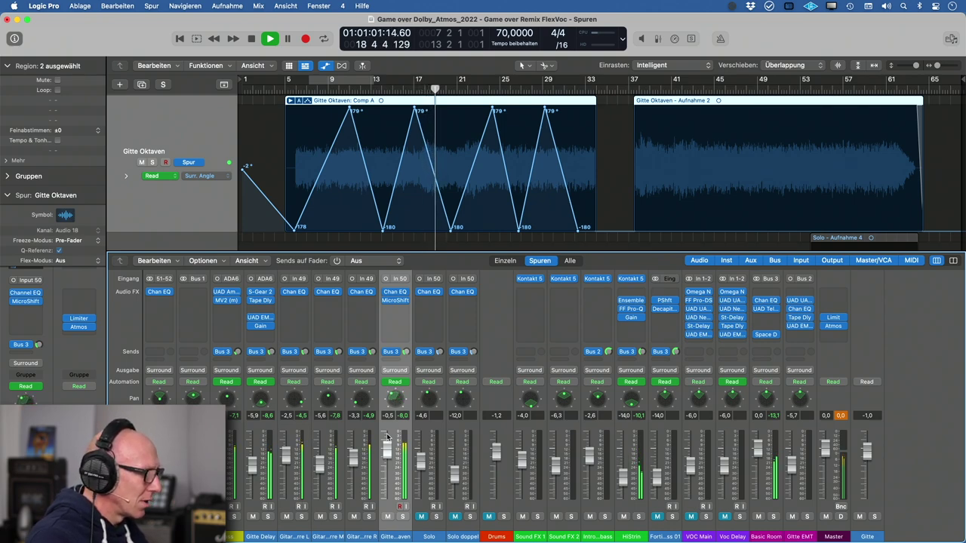
pyautogui.press('space')
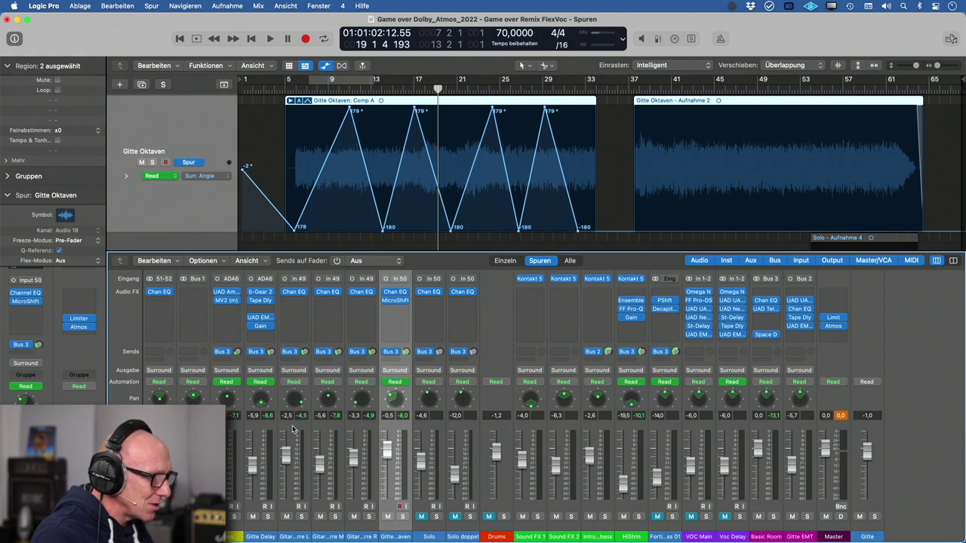
# - Hide the track automation, set a cycle range over the VOC Main regions from bar 9 to 31 and return the playhead to its start
pyautogui.press('a')
pyautogui.scroll(-5, 344, 177)
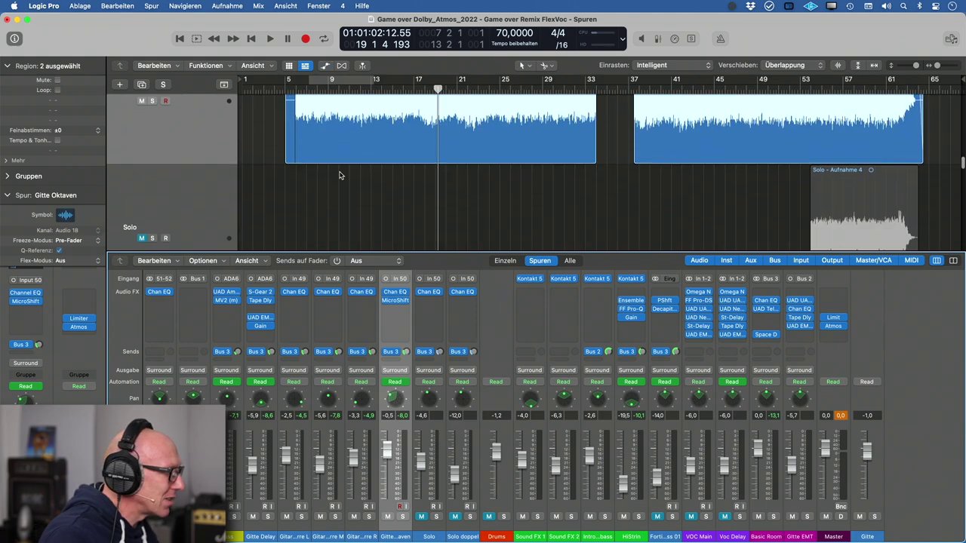
pyautogui.scroll(-1, 340, 177)
pyautogui.scroll(-5, 341, 174)
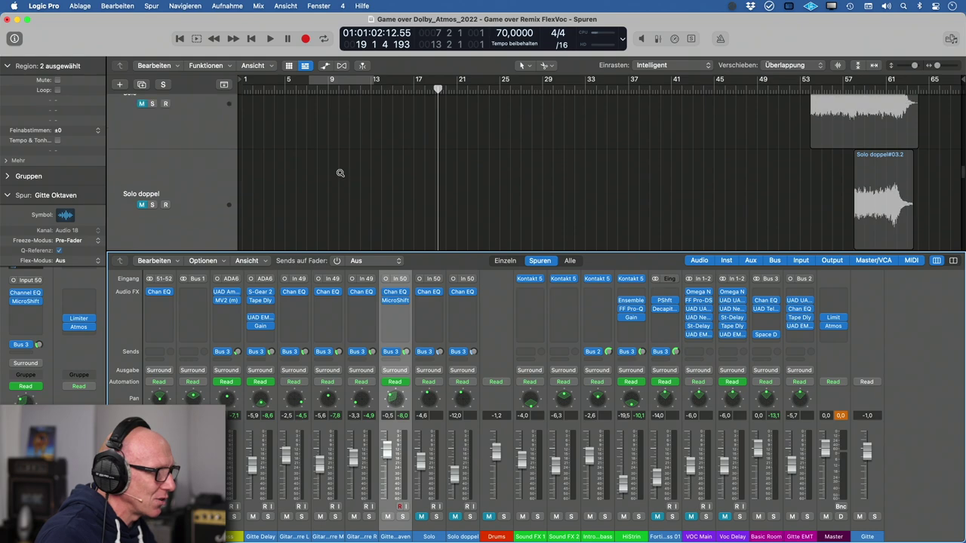
pyautogui.scroll(-10, 340, 173)
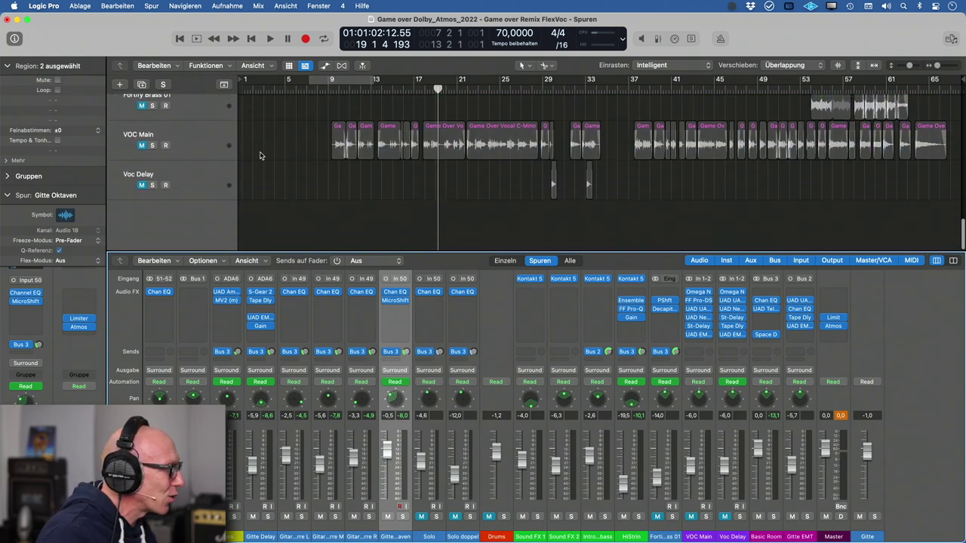
pyautogui.moveTo(343, 87); pyautogui.dragTo(563, 110)
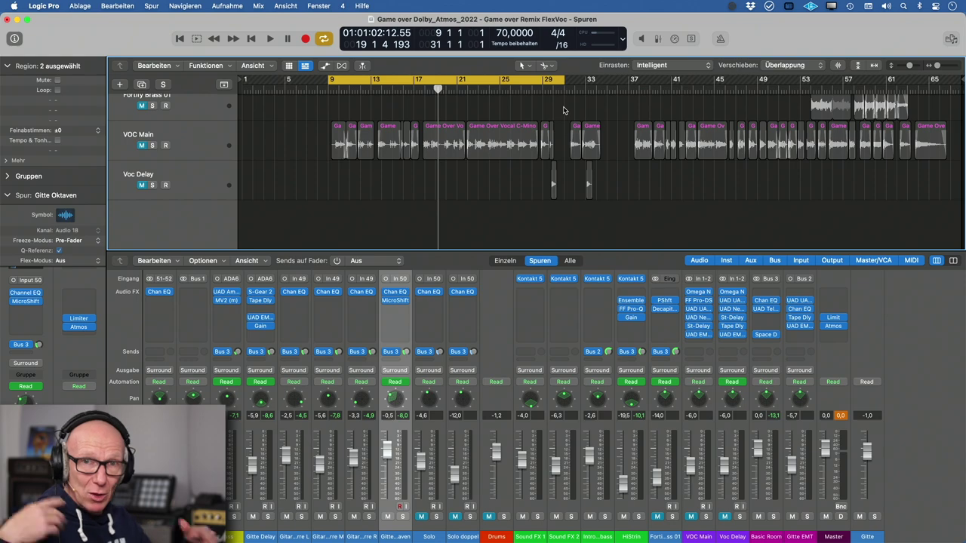
pyautogui.press('Return')
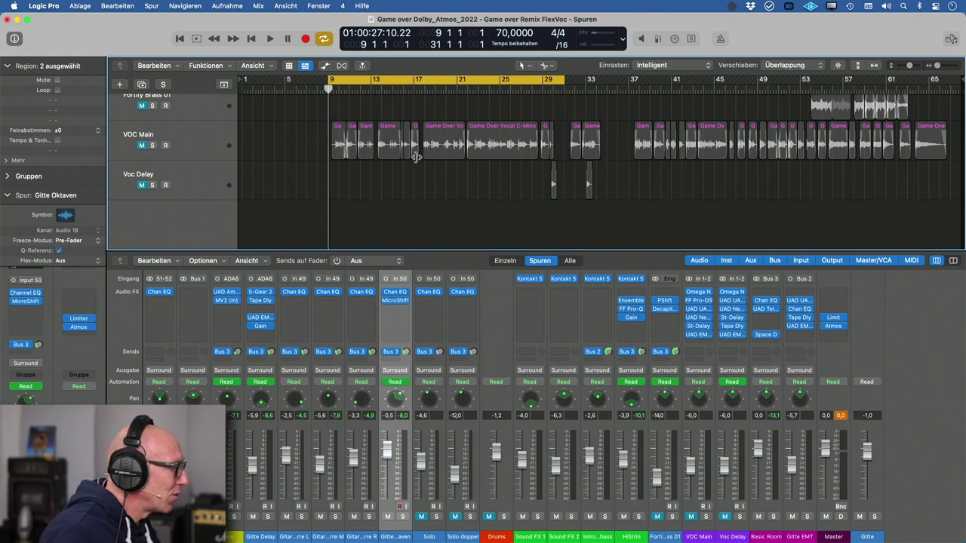
# - Unmute and solo VOC Main, and during playback move its surround panner source inward to diversity 0.50 at about +0.5°
pyautogui.click(151, 147)
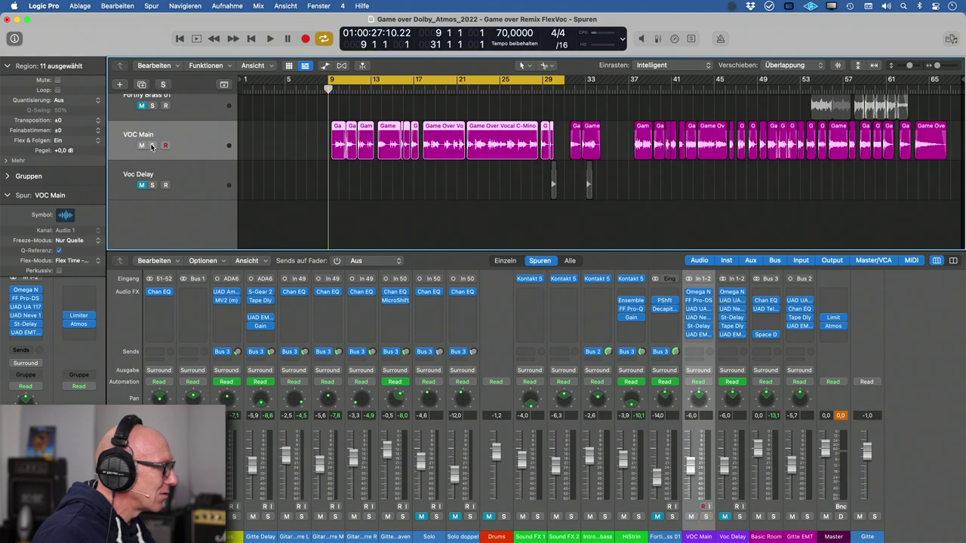
pyautogui.press('space')
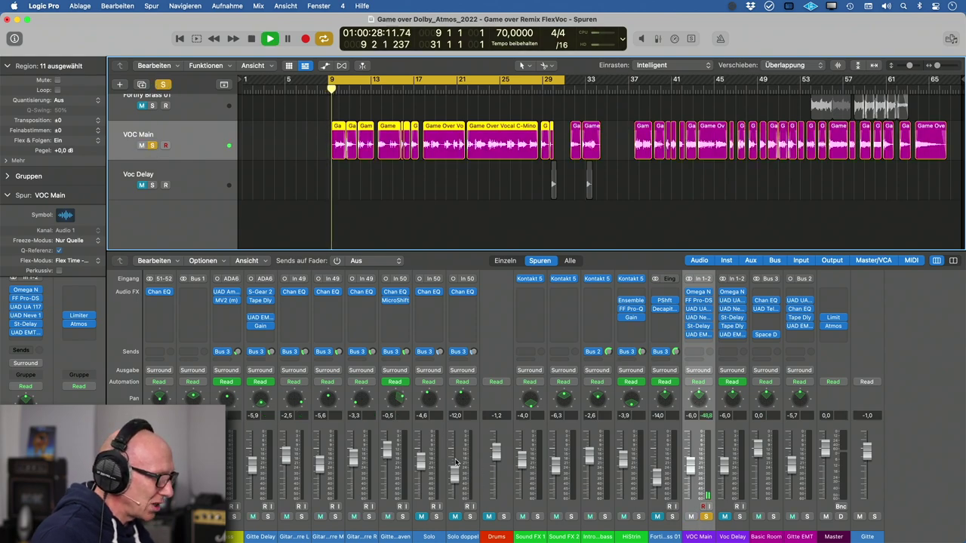
pyautogui.doubleClick(699, 400)
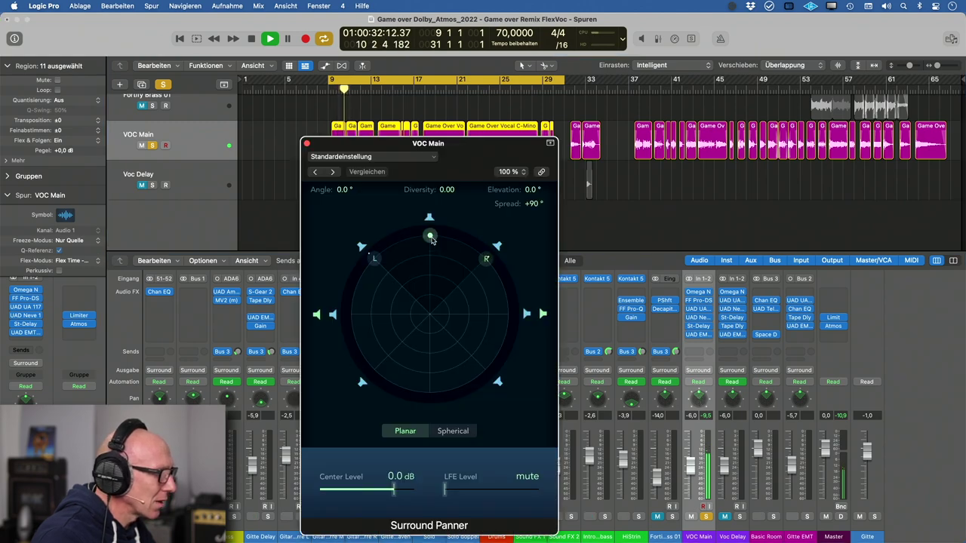
pyautogui.moveTo(431, 239); pyautogui.dragTo(432, 278)
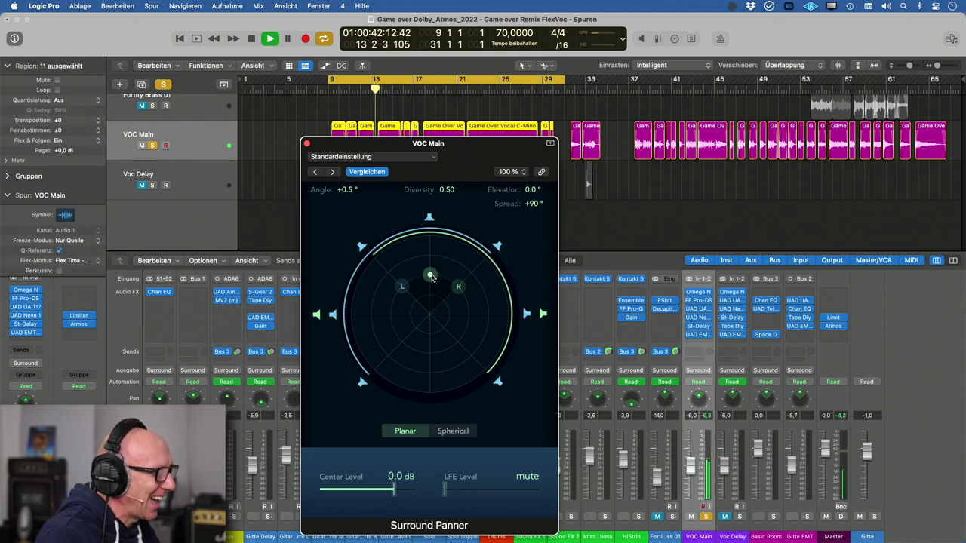
pyautogui.press('space')
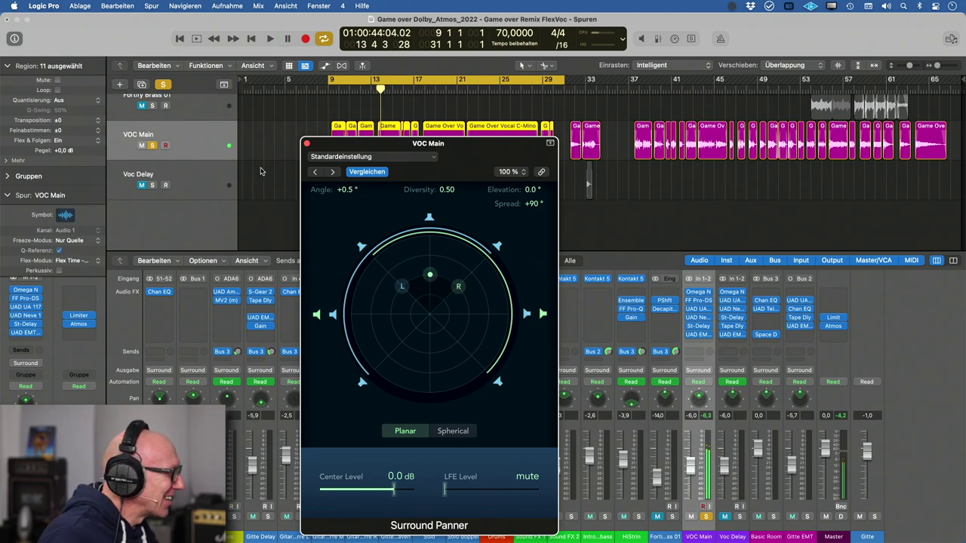
# - Move the VOC Main panner window aside, turn off the track's solo and briefly show the track automation
pyautogui.moveTo(403, 144); pyautogui.dragTo(701, 121)
pyautogui.click(215, 142)
pyautogui.press('a')
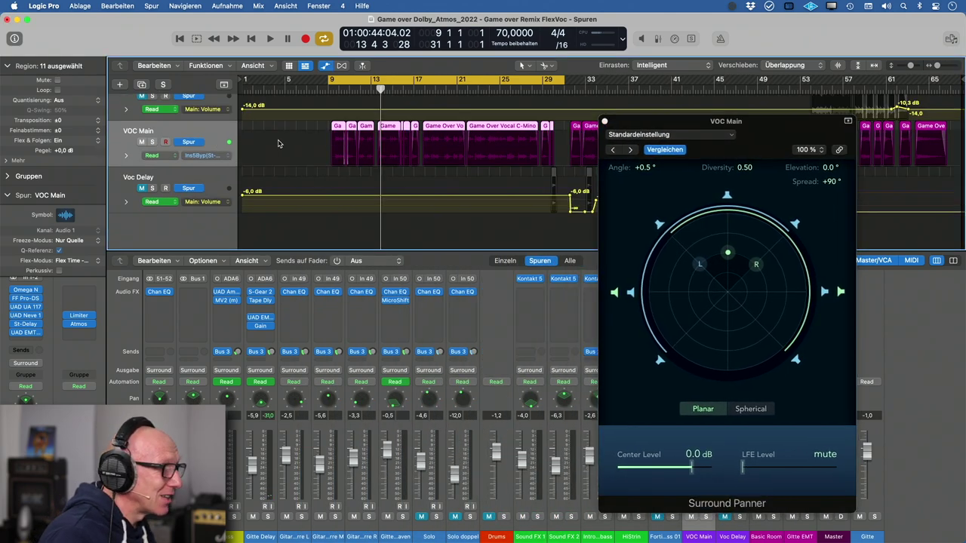
pyautogui.press('a')
# - Reposition the VOC Main panner window and shift the cycle range to run from bar 8 to 30
pyautogui.moveTo(680, 124); pyautogui.dragTo(429, 146)
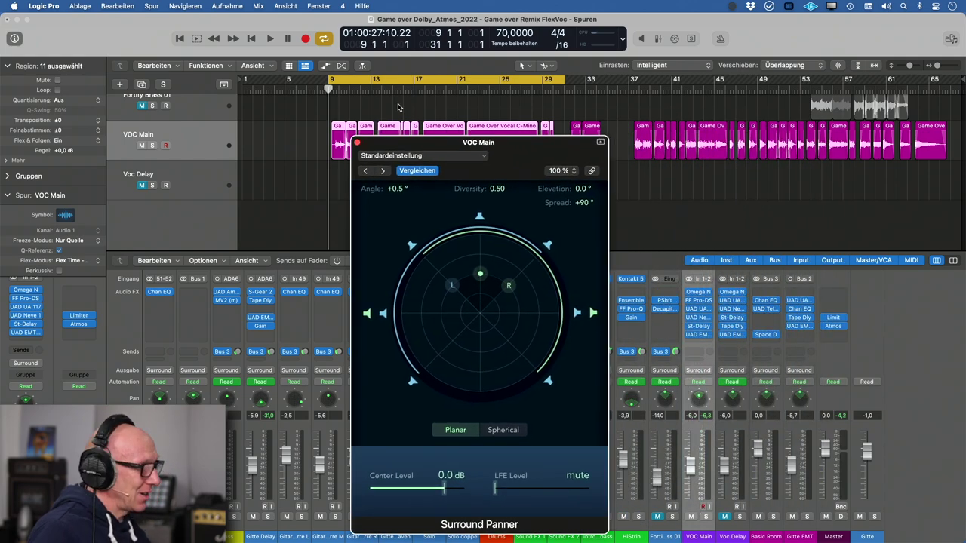
pyautogui.moveTo(401, 79); pyautogui.dragTo(386, 78)
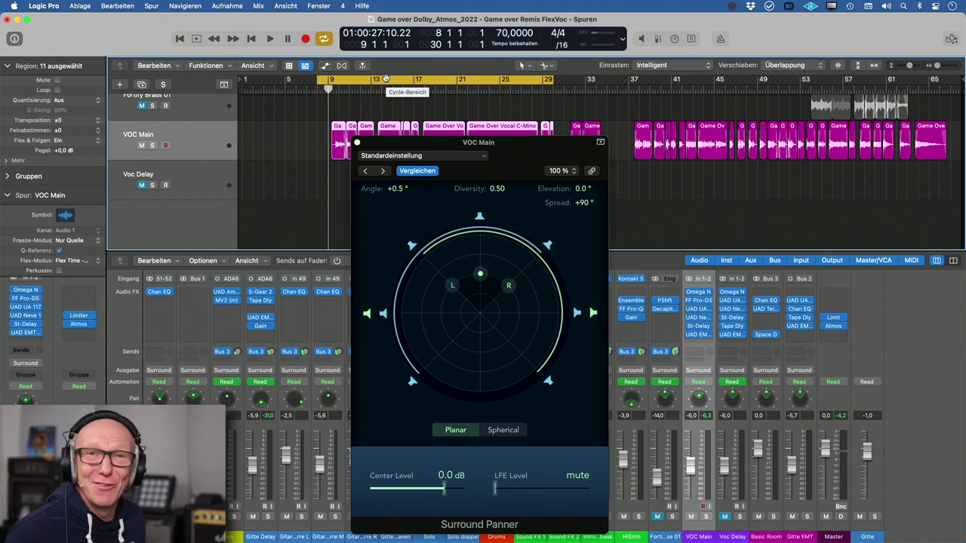
# - During playback, raise the VOC Main volume to -3.5 dB and move its surround panner source to angle 0.0° and diversity 0.49
pyautogui.press('space')
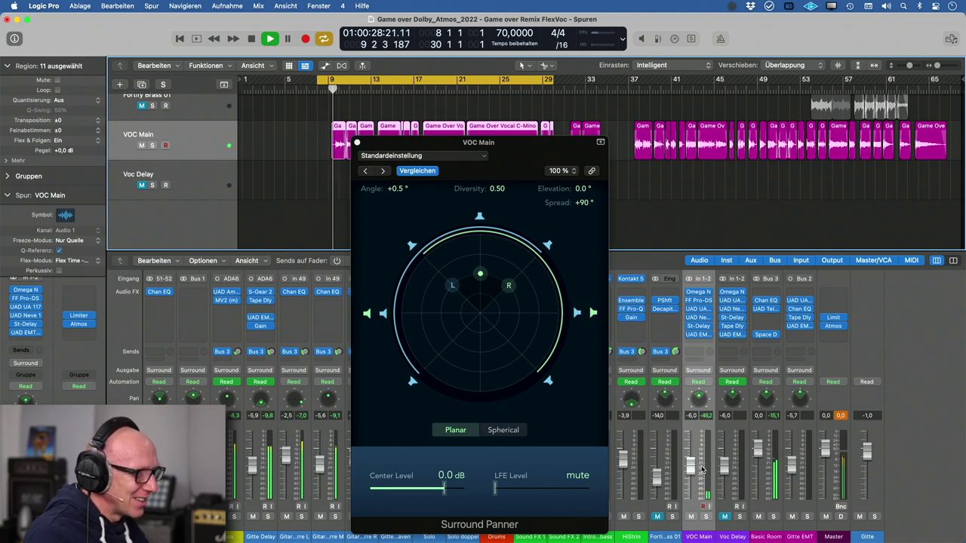
pyautogui.moveTo(692, 470); pyautogui.dragTo(693, 463)
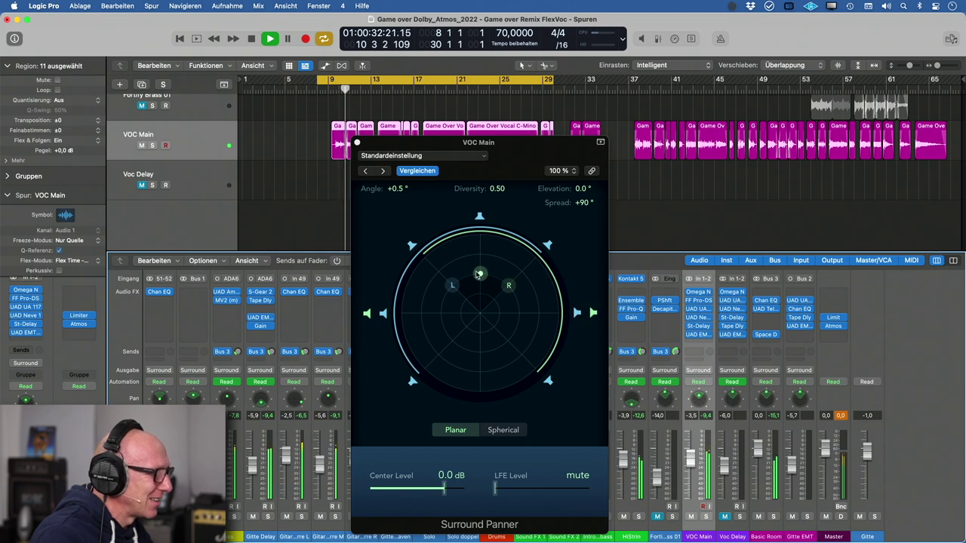
pyautogui.moveTo(480, 273); pyautogui.dragTo(479, 280)
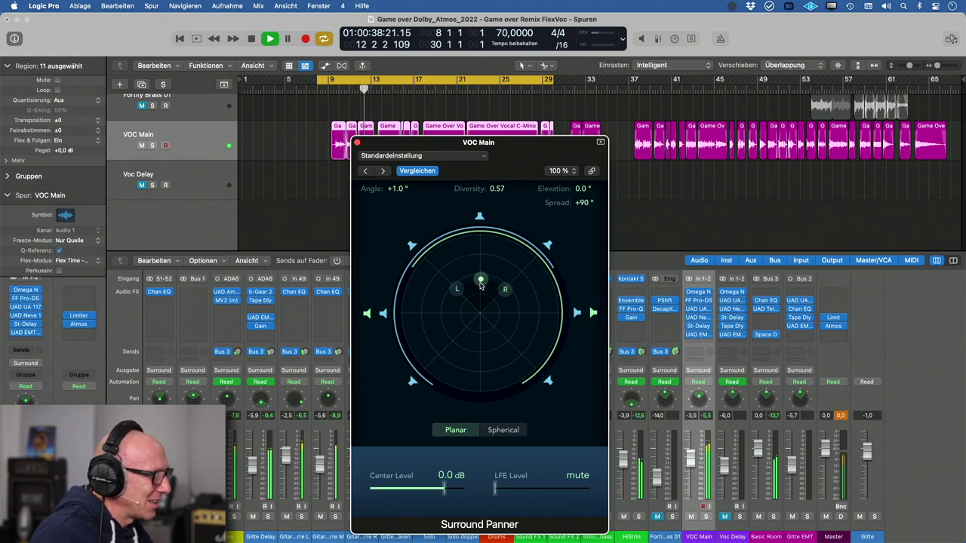
pyautogui.moveTo(481, 286); pyautogui.dragTo(482, 277)
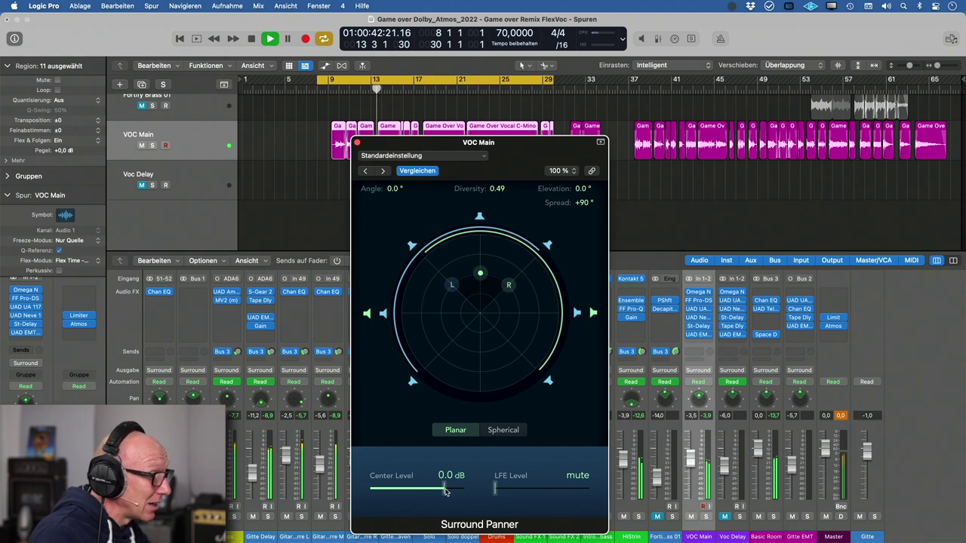
# - Set the VOC Main panner's center level to +2.0 dB and reset the peak display on the Master channel
pyautogui.moveTo(450, 492); pyautogui.dragTo(454, 491)
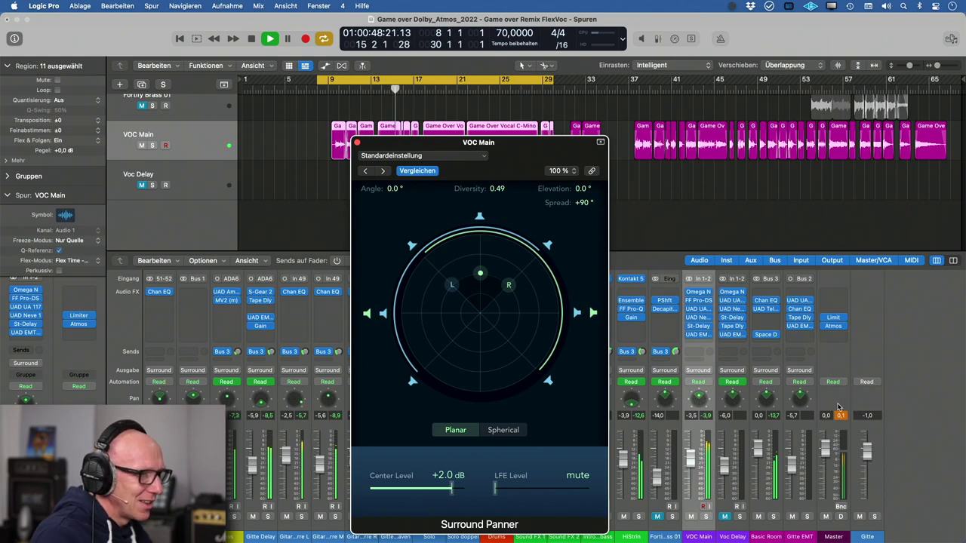
pyautogui.click(841, 416)
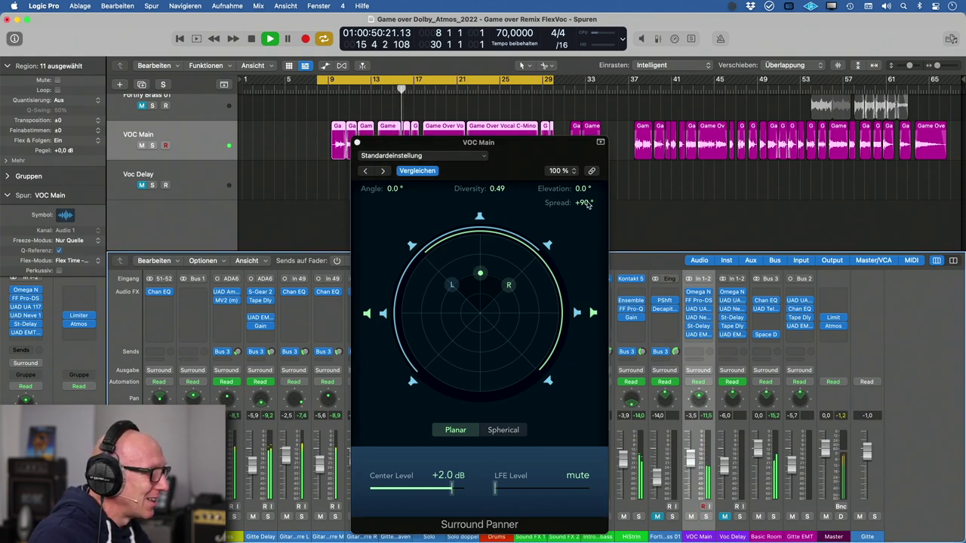
pyautogui.moveTo(512, 140); pyautogui.dragTo(715, 116)
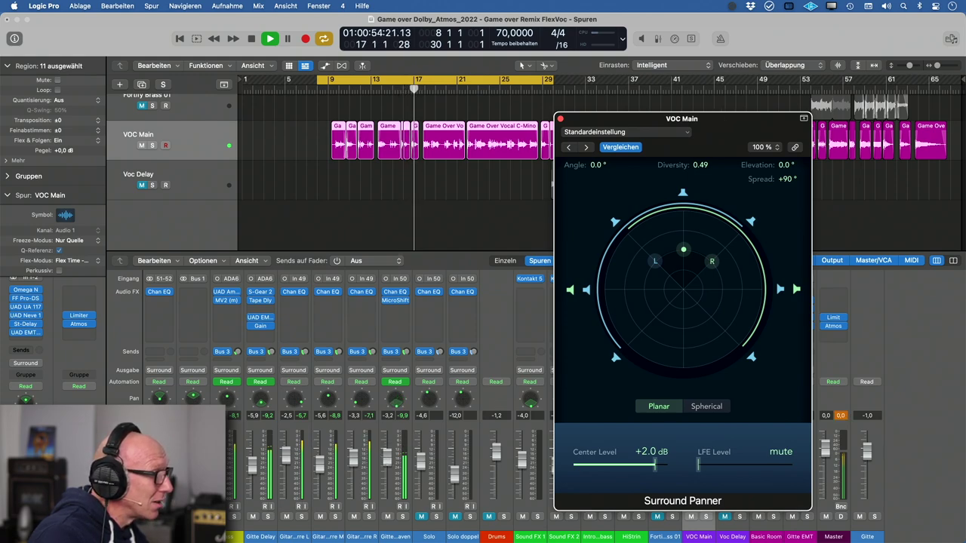
pyautogui.click(842, 416)
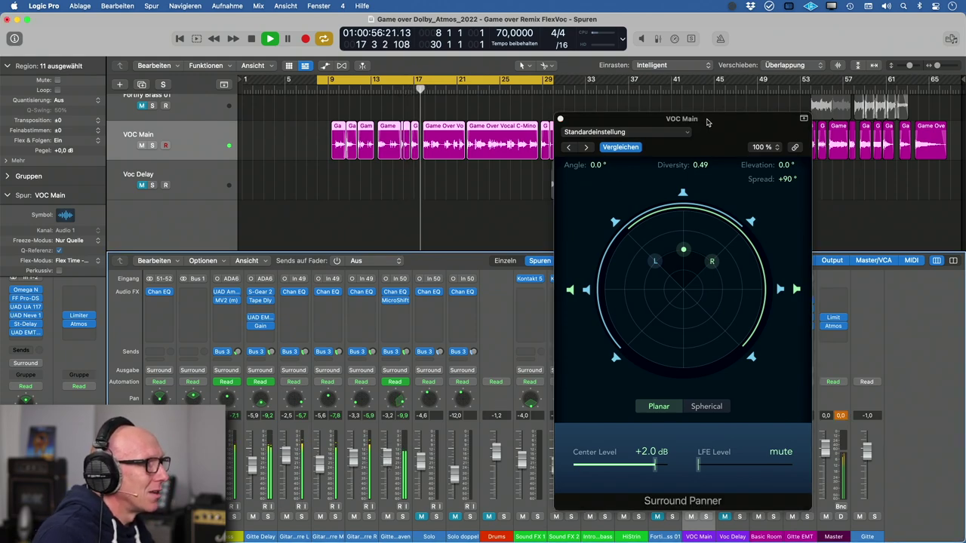
# - Move the VOC Main panner window clear of its channel strip and raise the track's volume to -3.0 dB
pyautogui.moveTo(708, 122); pyautogui.dragTo(642, 120)
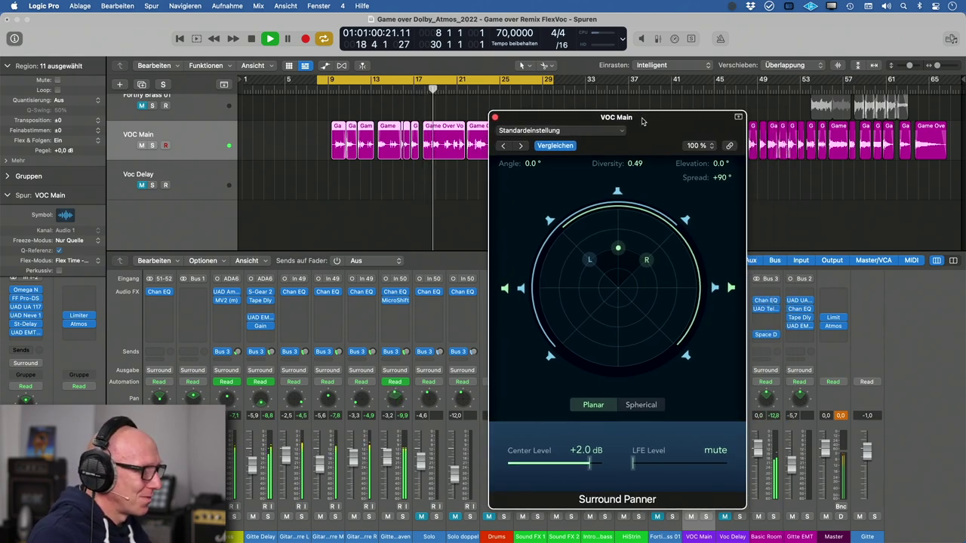
pyautogui.moveTo(642, 122); pyautogui.dragTo(638, 122)
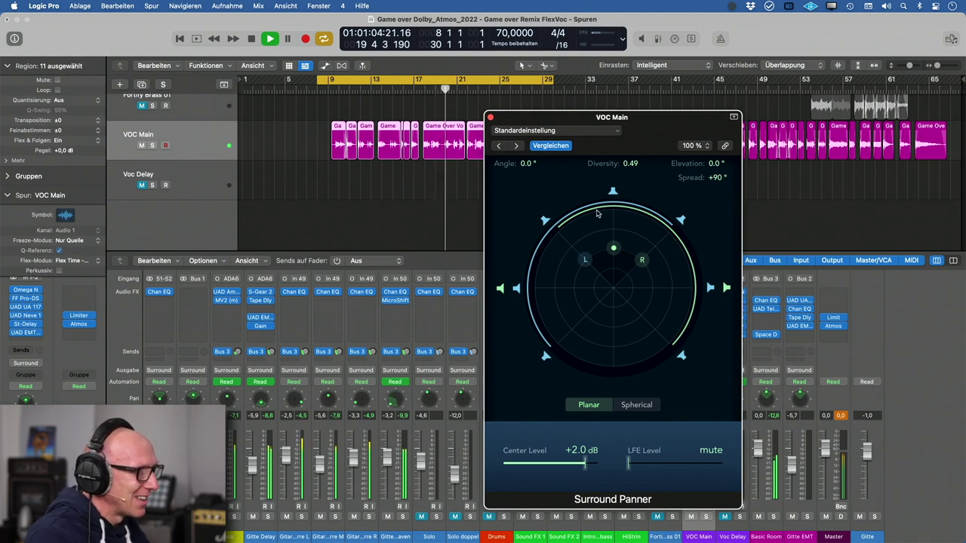
pyautogui.moveTo(665, 120); pyautogui.dragTo(579, 121)
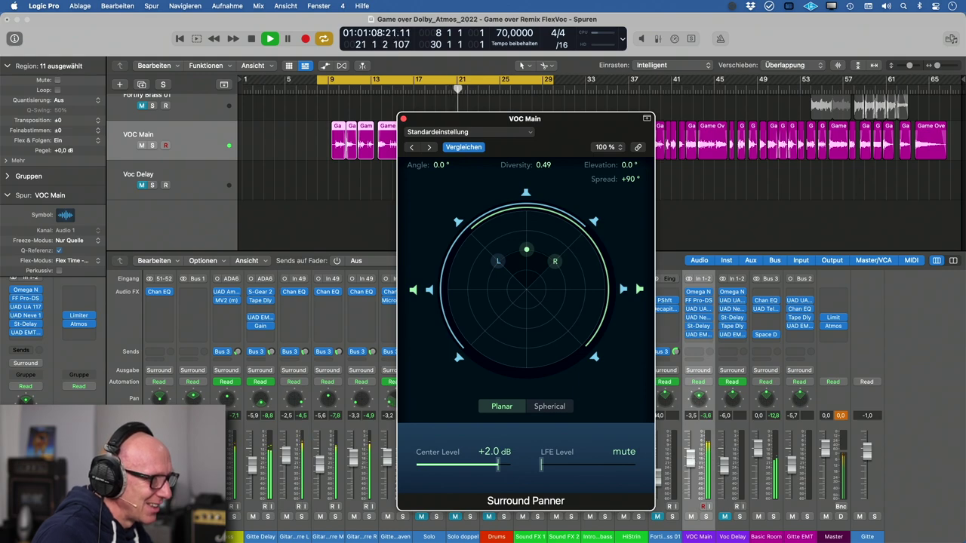
pyautogui.click(700, 458)
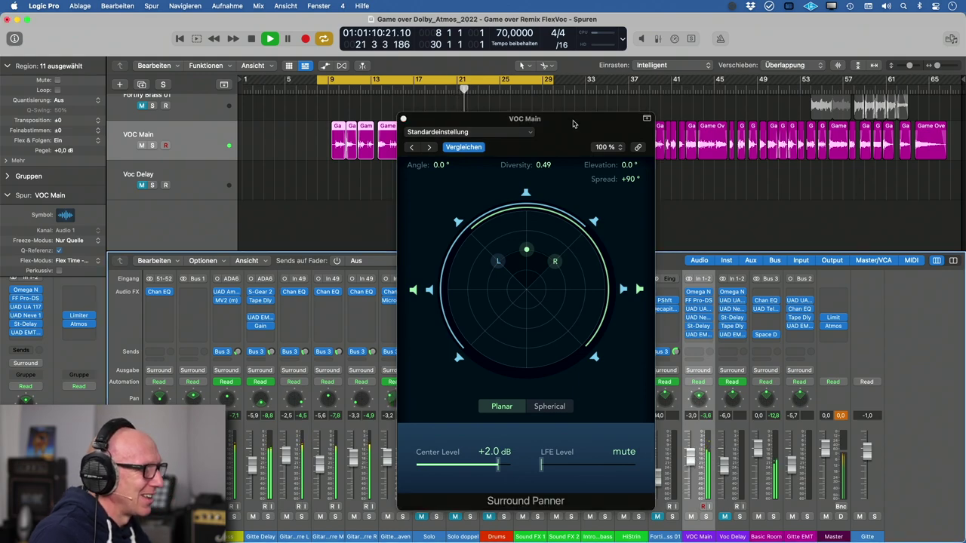
pyautogui.moveTo(573, 123); pyautogui.dragTo(455, 132)
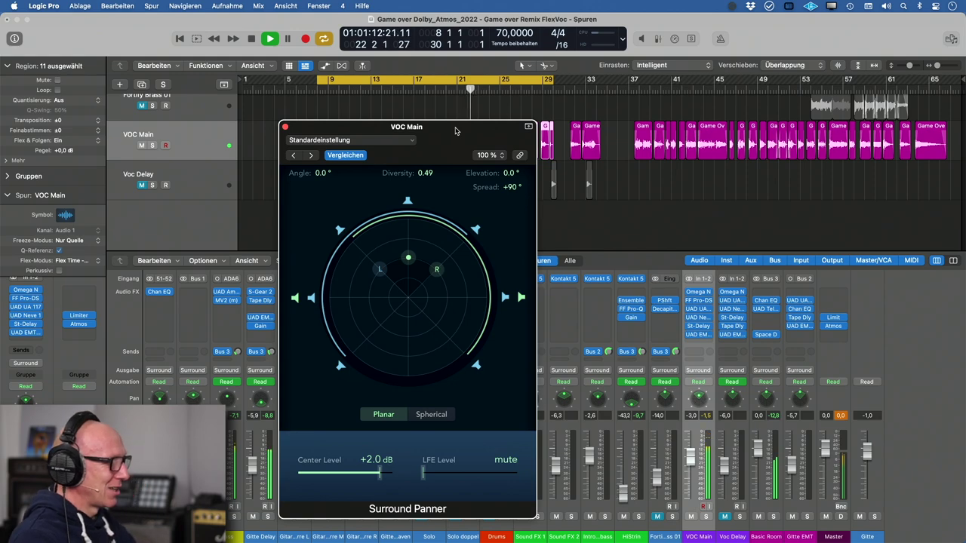